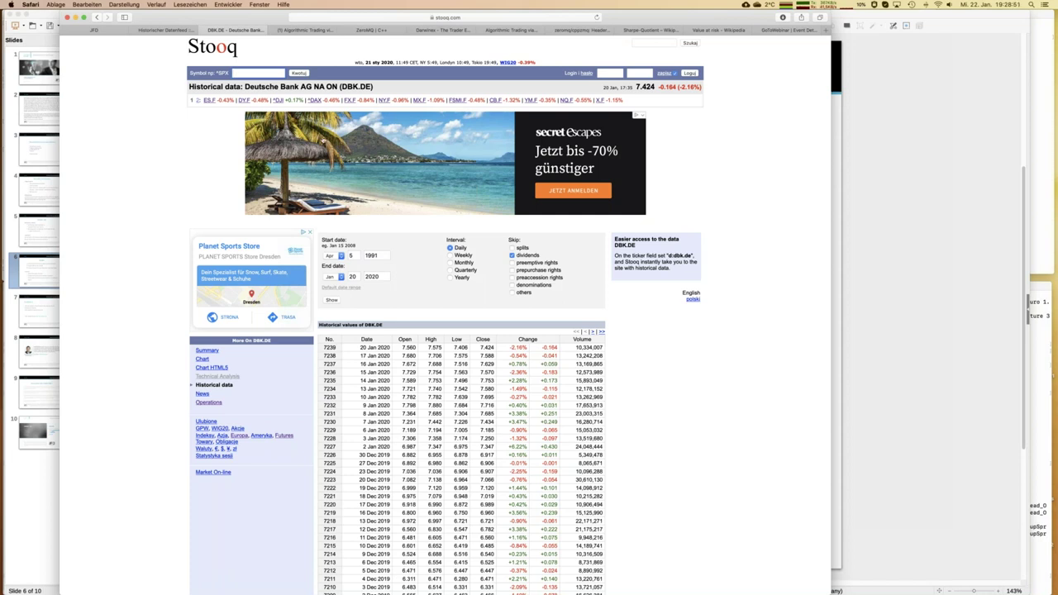
- Open the Dow Jones Industrial (^DJI) historical data, show daily values from 27 May 1896 to 22 Jan 2020, and download them as CSV
click(280, 101)
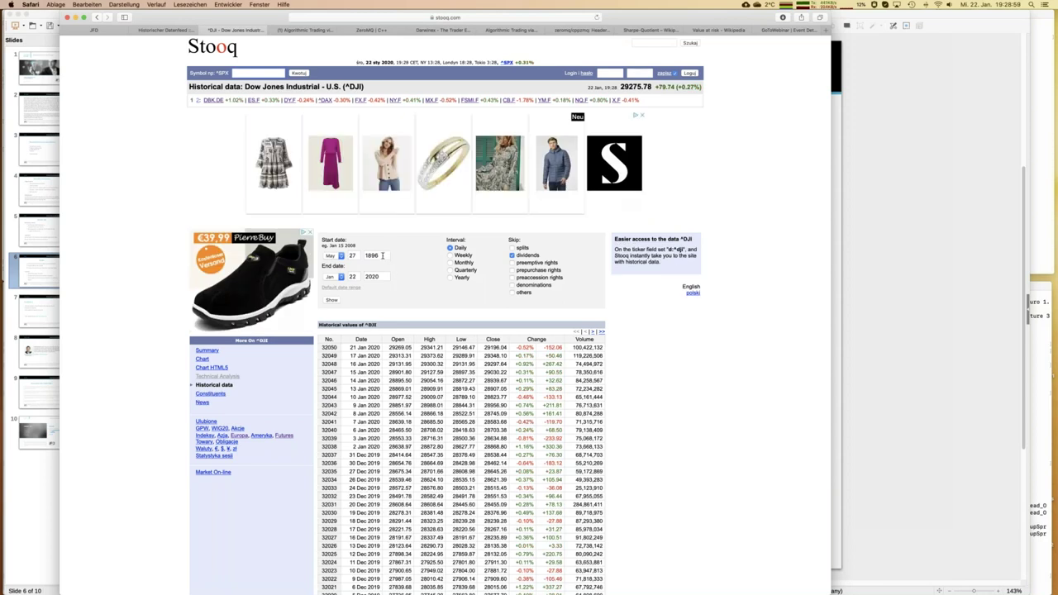
click(330, 300)
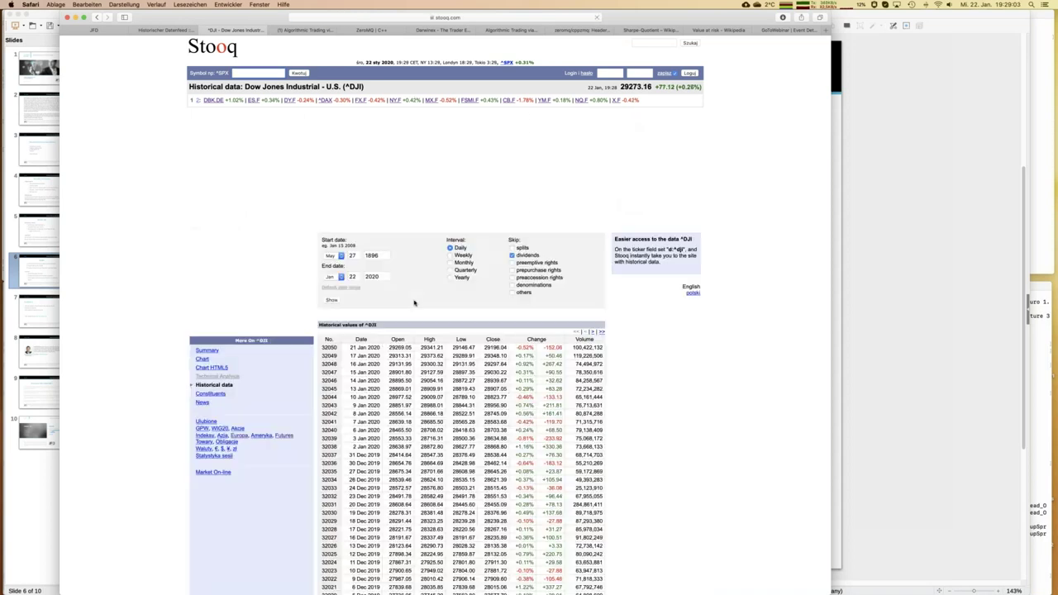
scroll(415, 303, down, 2)
scroll(415, 302, down, 4)
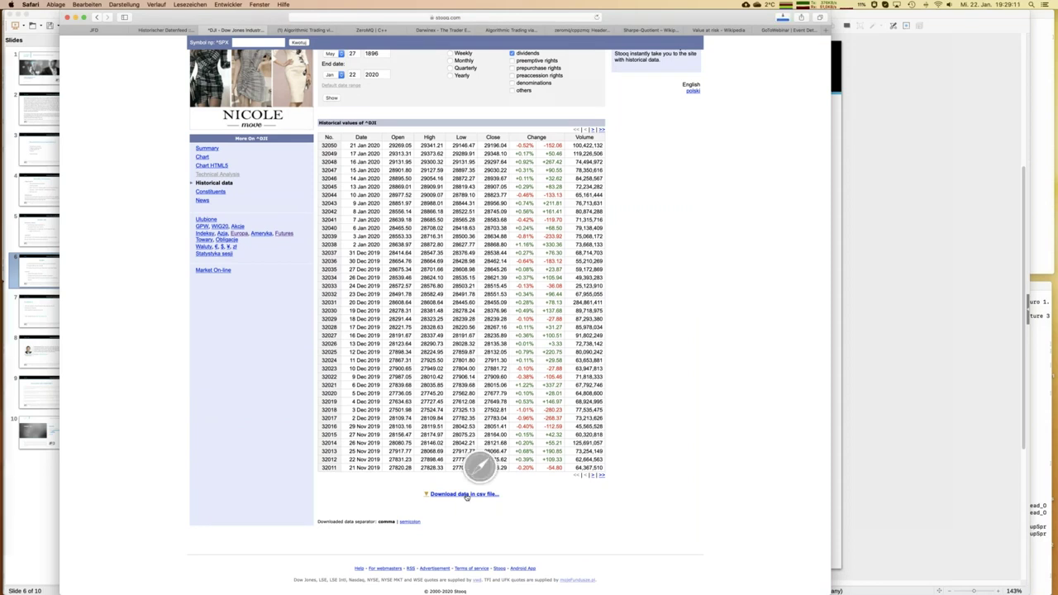
- Switch to Finder, open ^dji_d.csv from the Downloads folder, and accept the text import settings with UTF-8 and comma separation
mouse_move(4, 517)
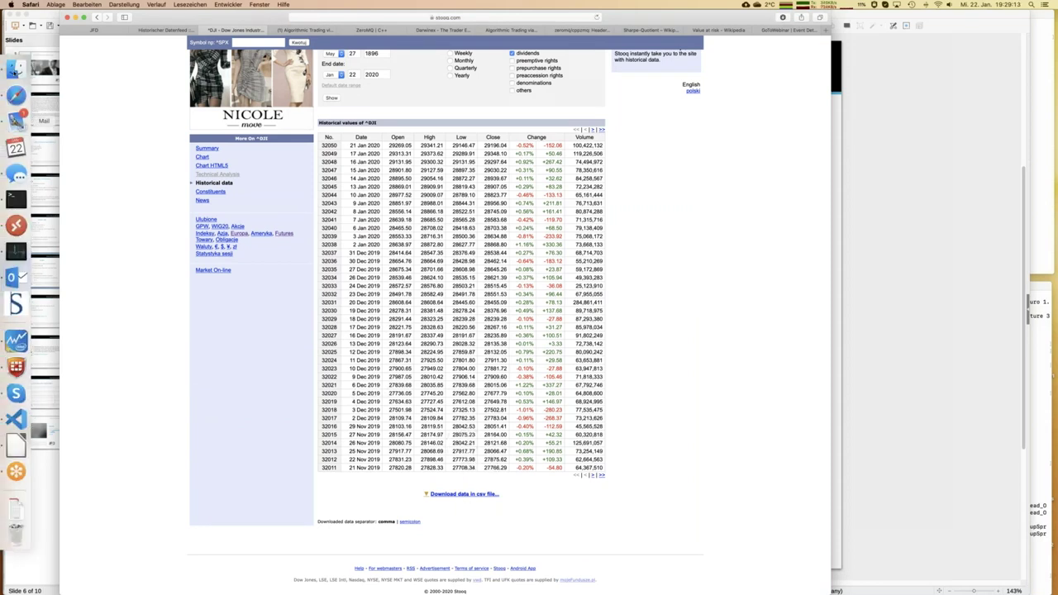
click(16, 69)
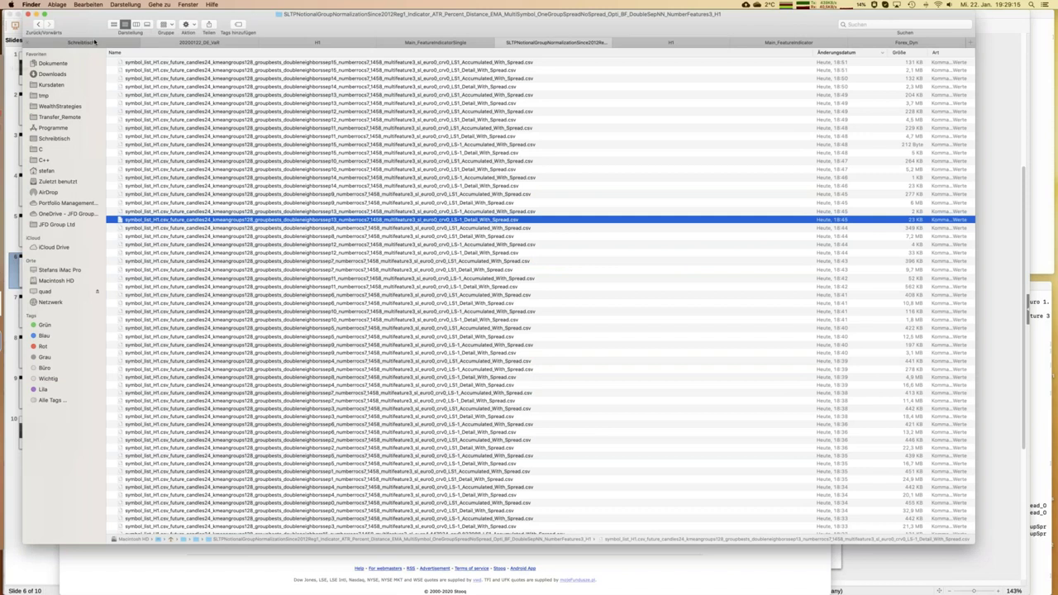
click(95, 41)
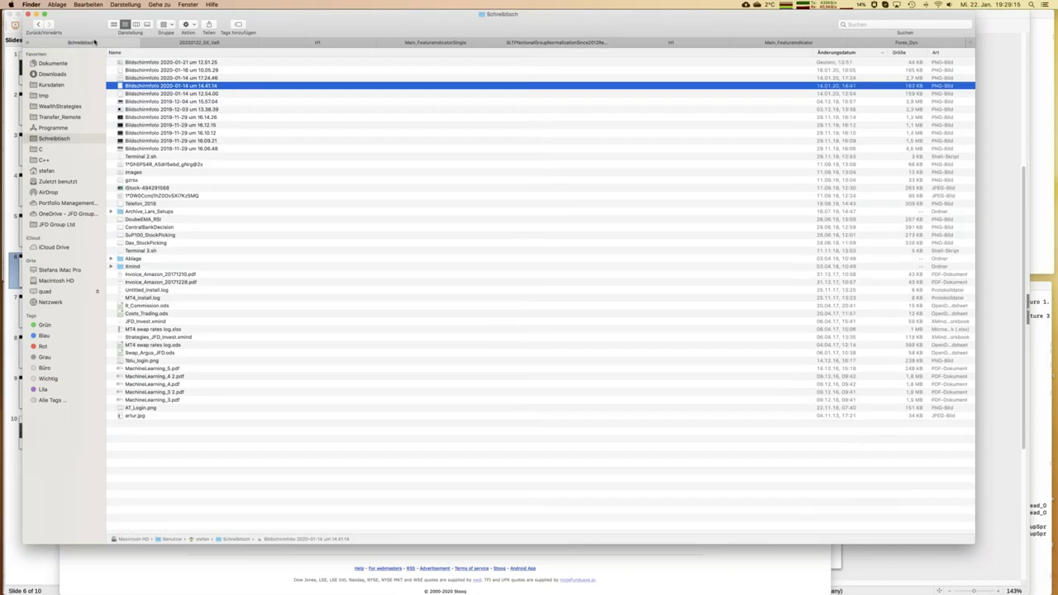
click(52, 74)
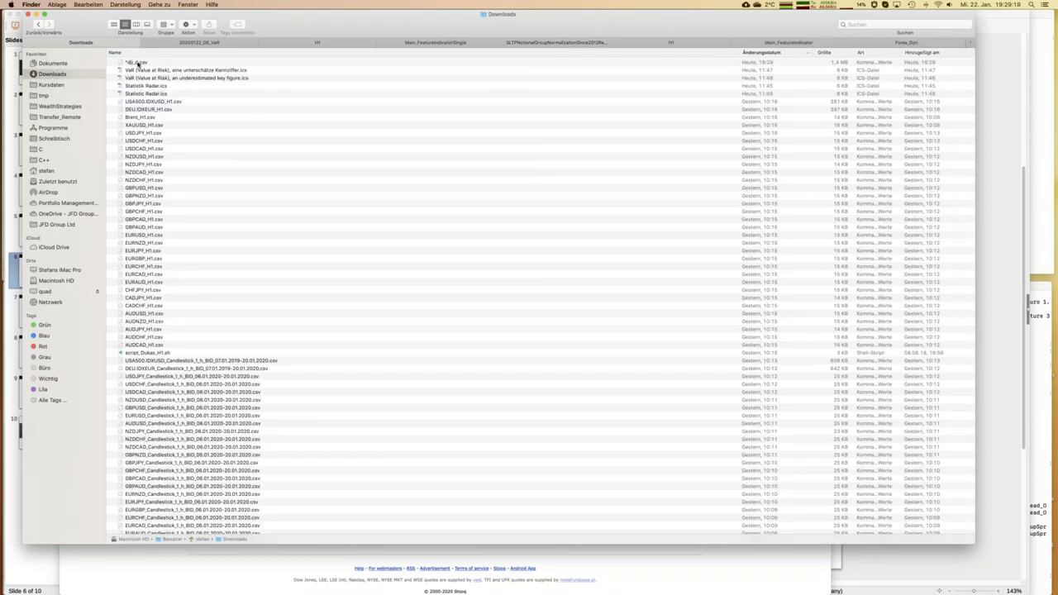
click(136, 63)
double_click(137, 63)
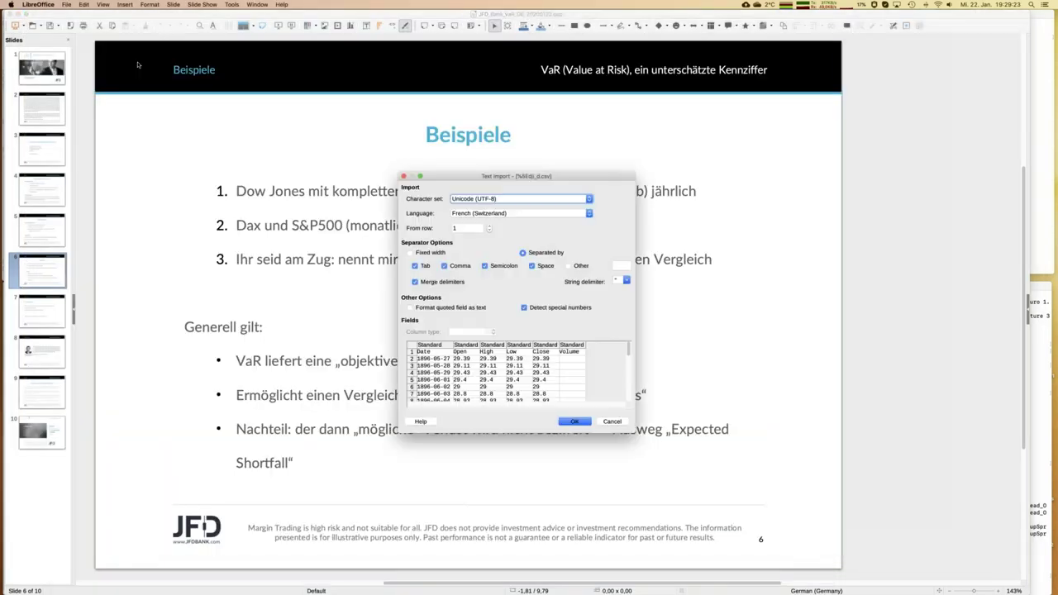
click(574, 422)
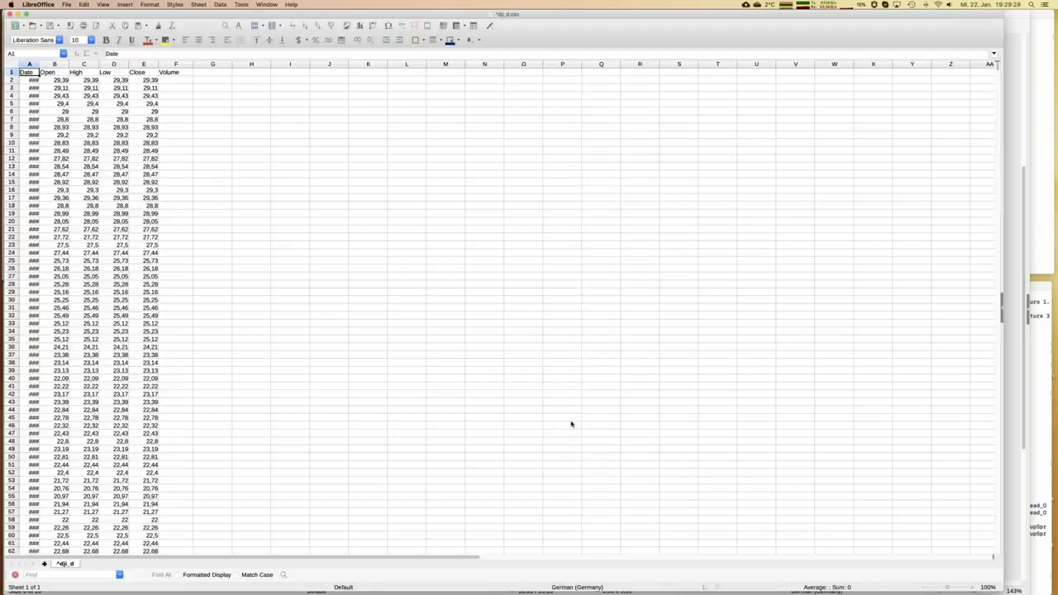
- Widen column A so the dates fit and enlarge the sheet view to 140%
click(12, 71)
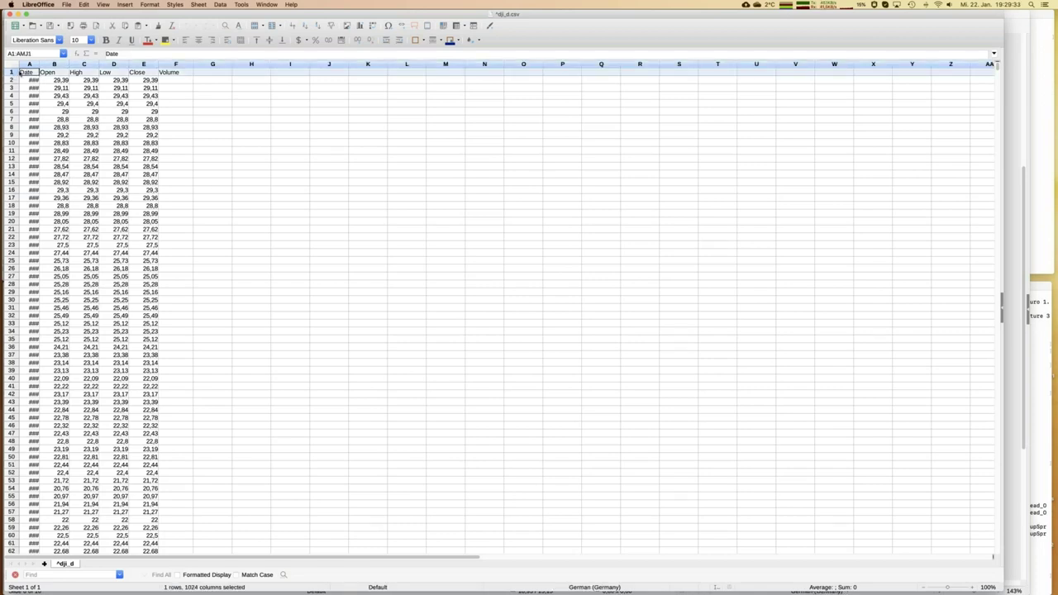
click(29, 65)
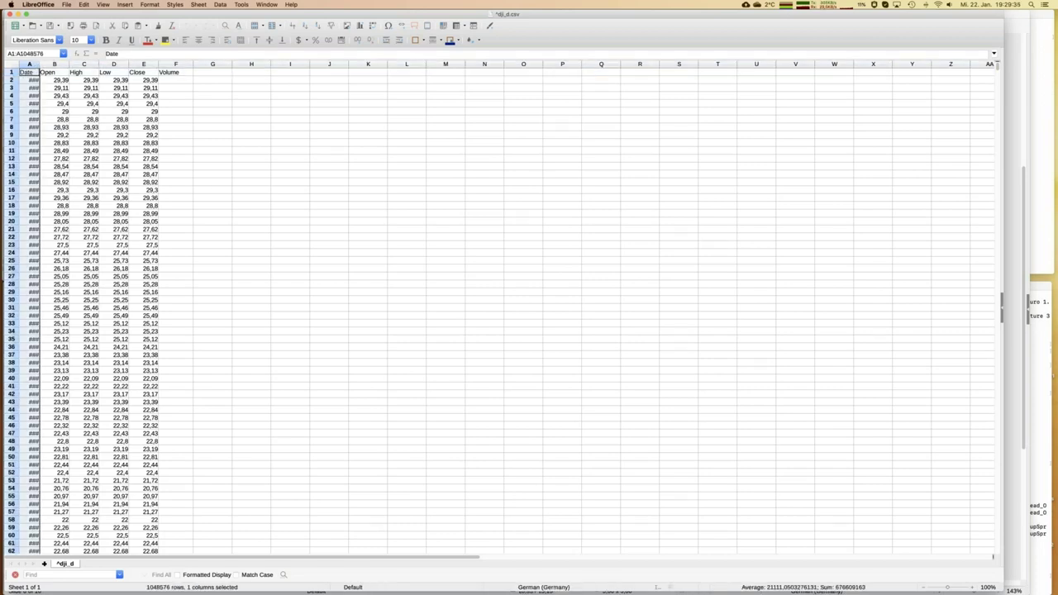
click(973, 587)
click(974, 587)
click(973, 587)
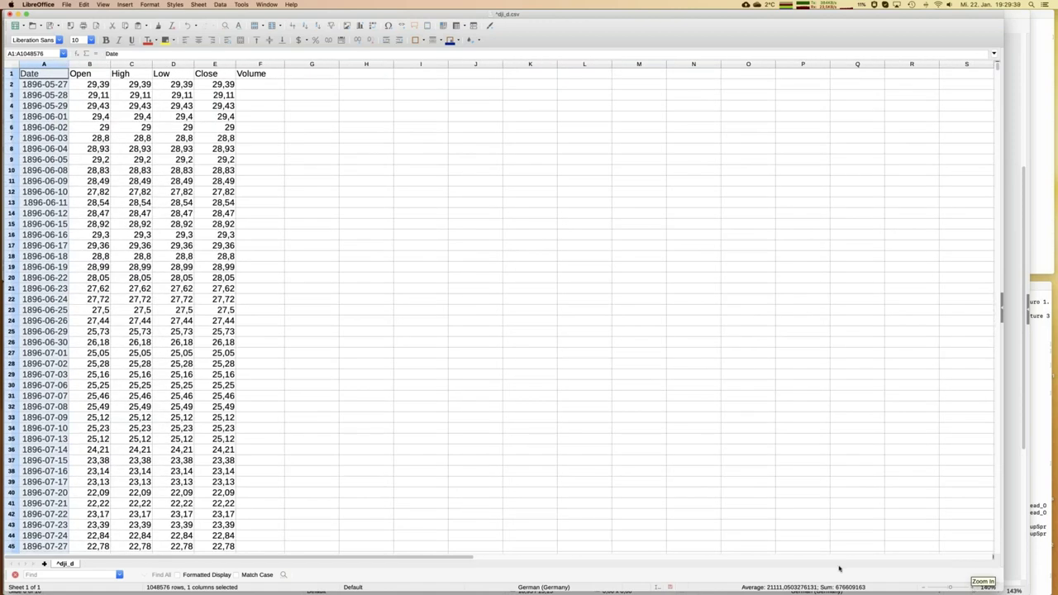
click(203, 191)
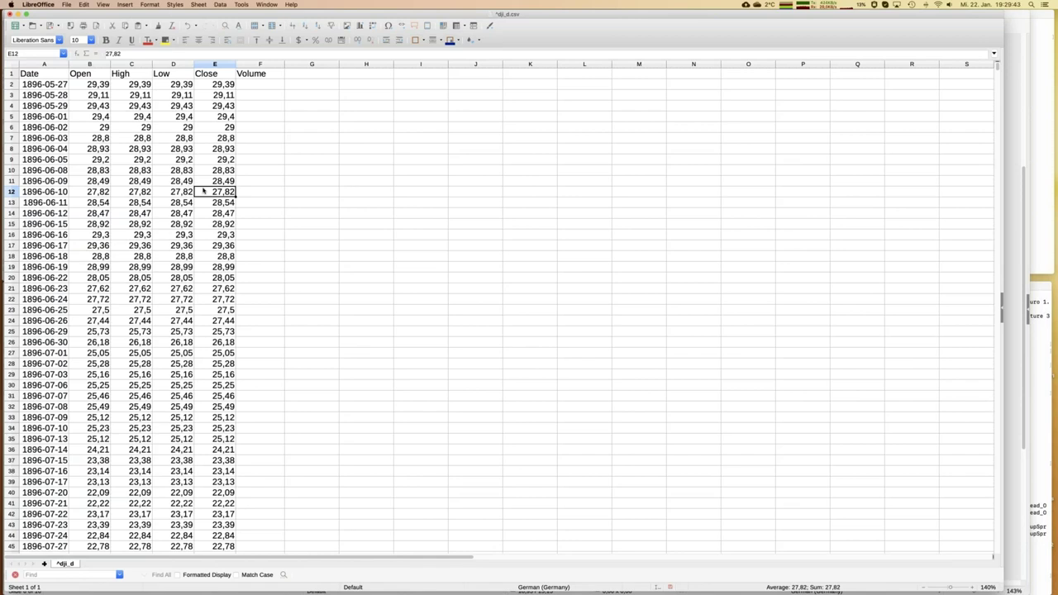
click(139, 214)
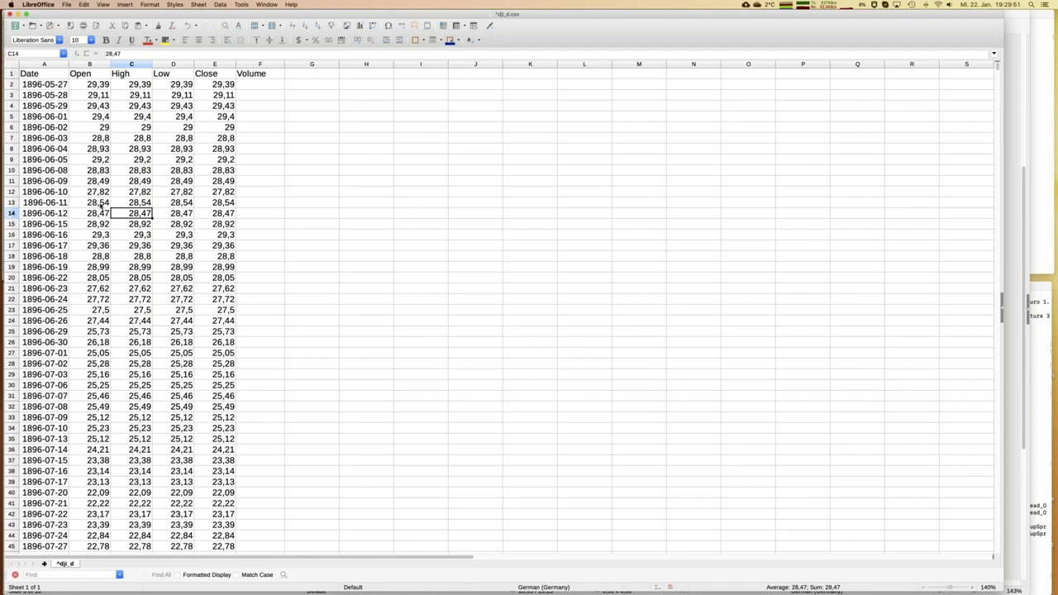
- Delete the contents of the Volume column F
click(269, 64)
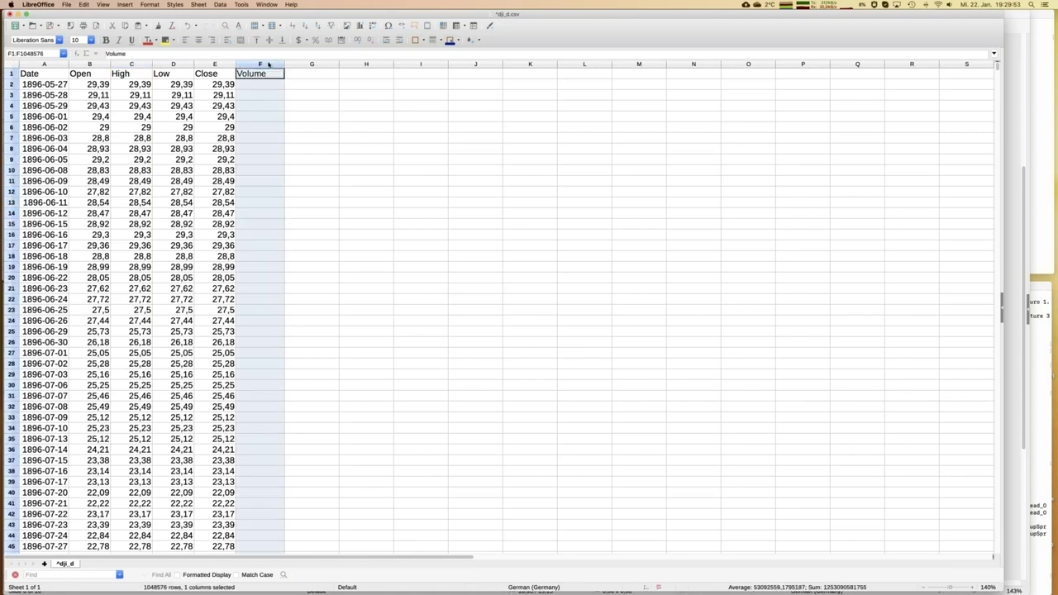
key(BackSpace)
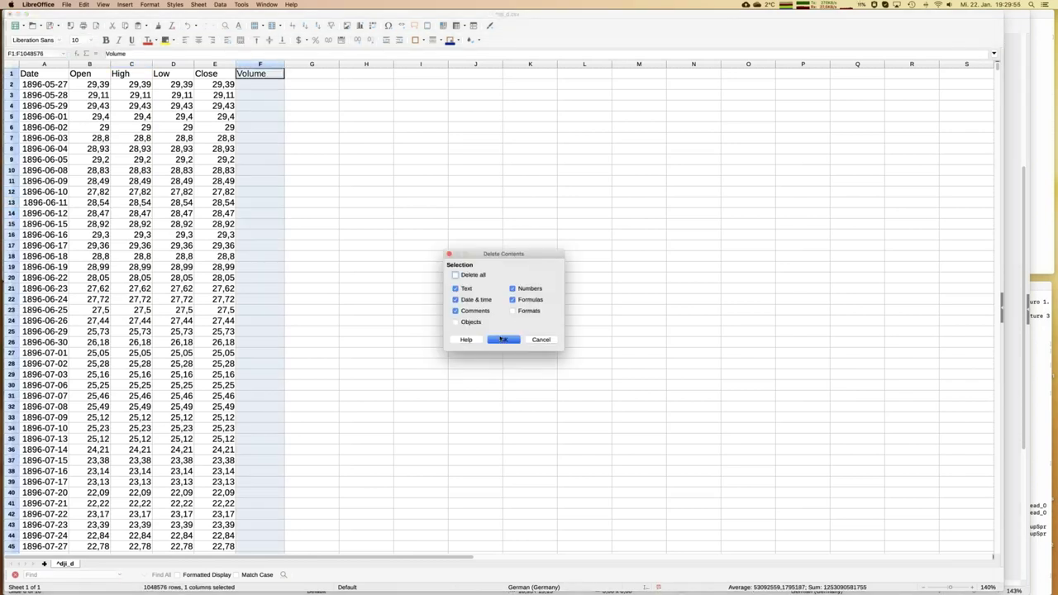
click(502, 340)
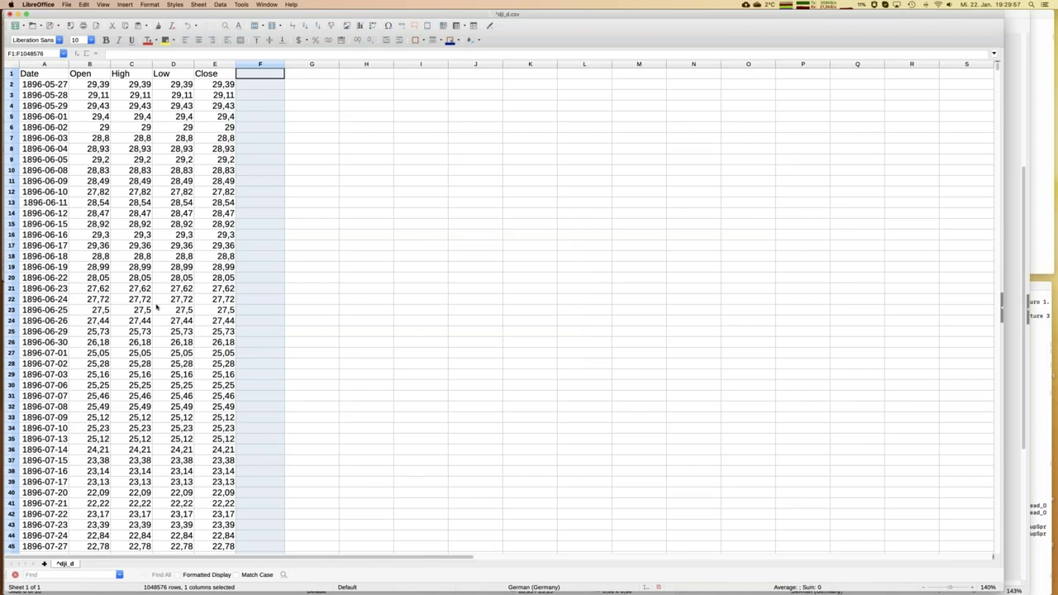
click(157, 308)
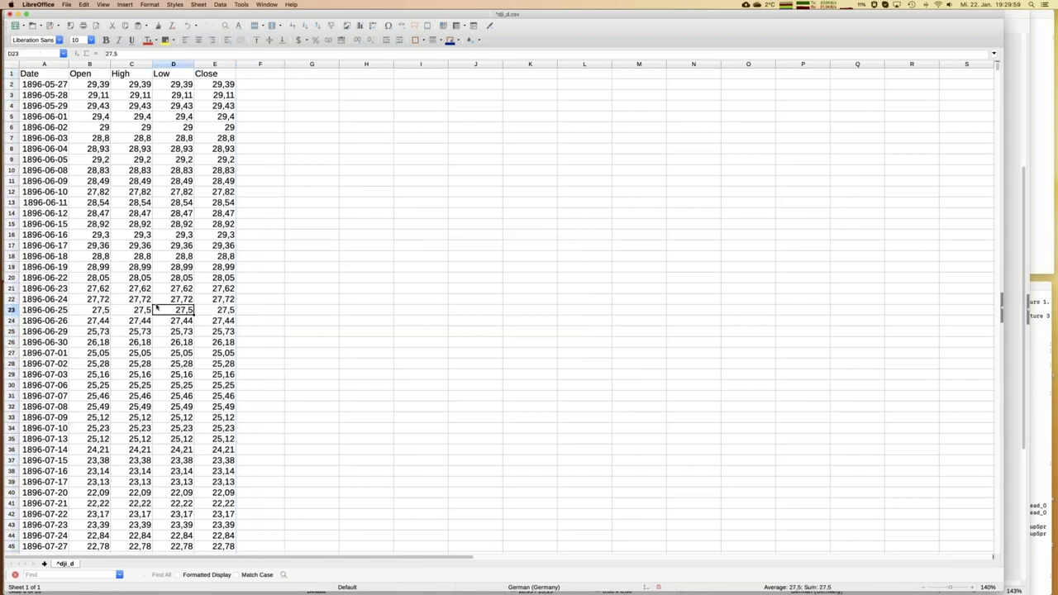
- Check the last and first records of the price data, including their dates in column A
key(super+Down)
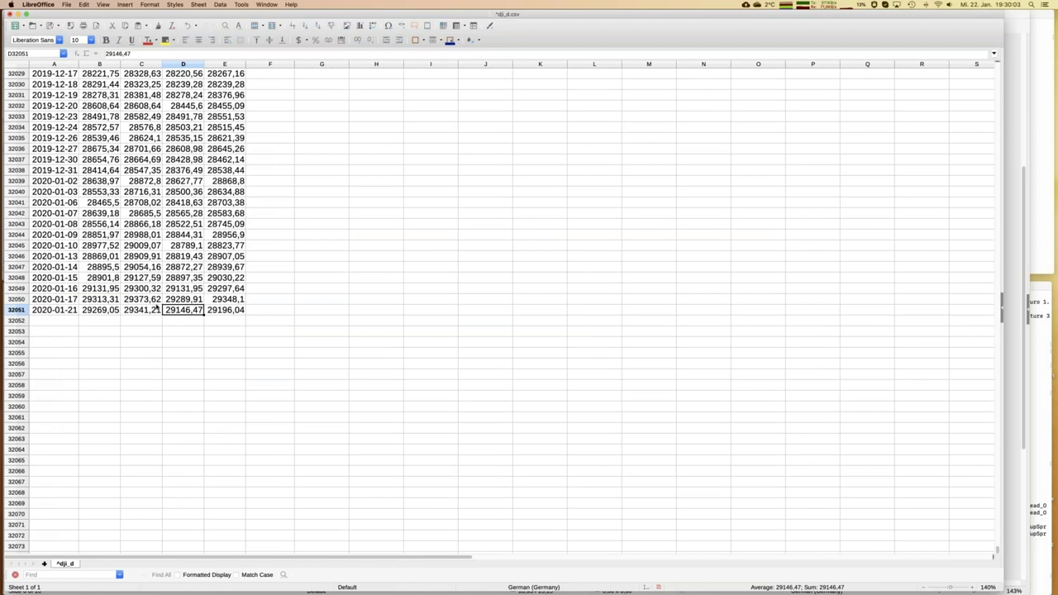
key(Left)
key(Left)
key(Left)
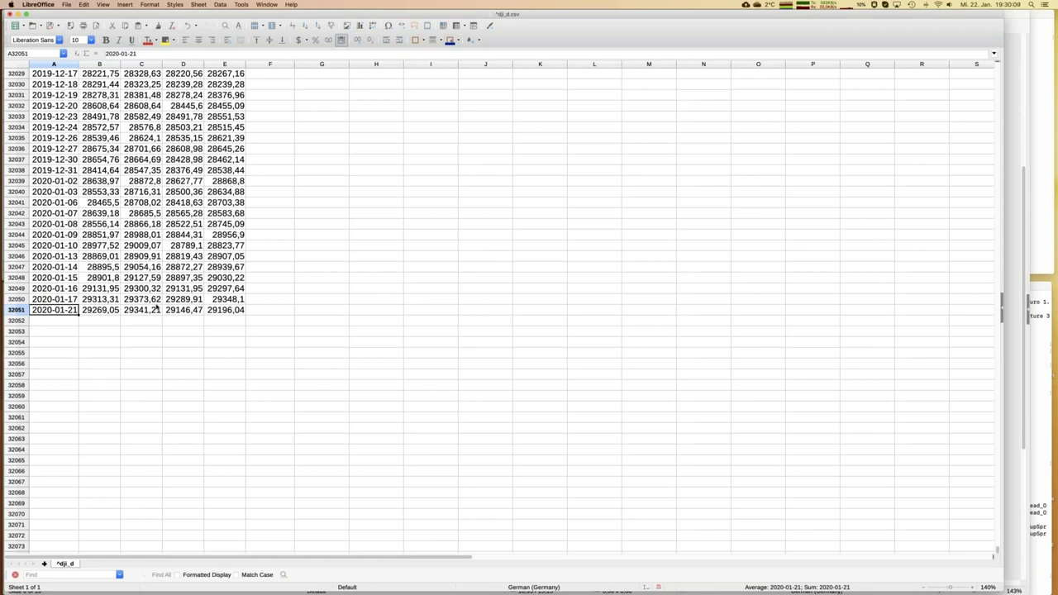
key(ctrl+Home)
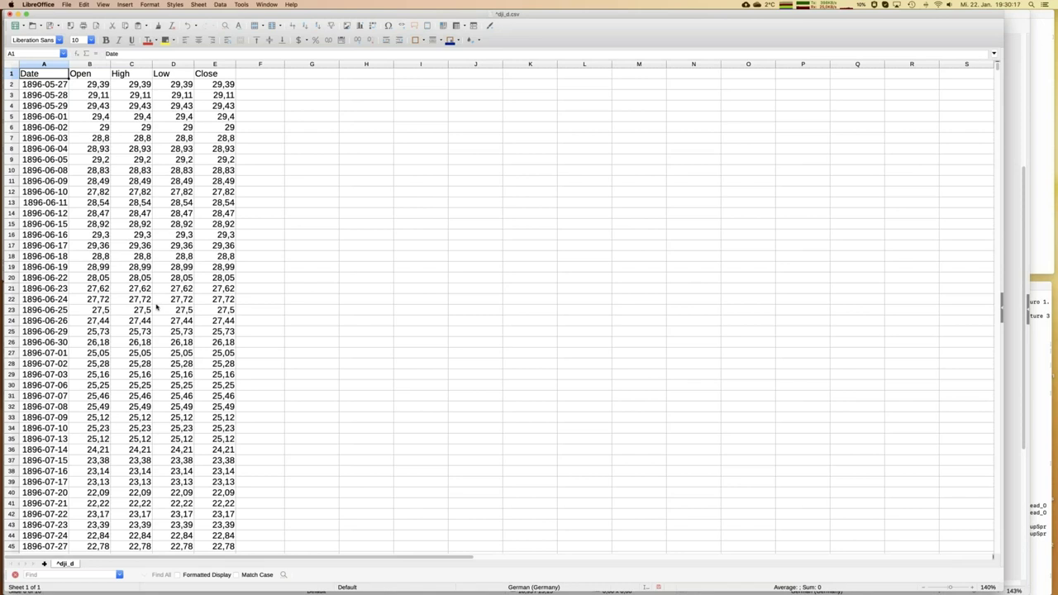
click(226, 311)
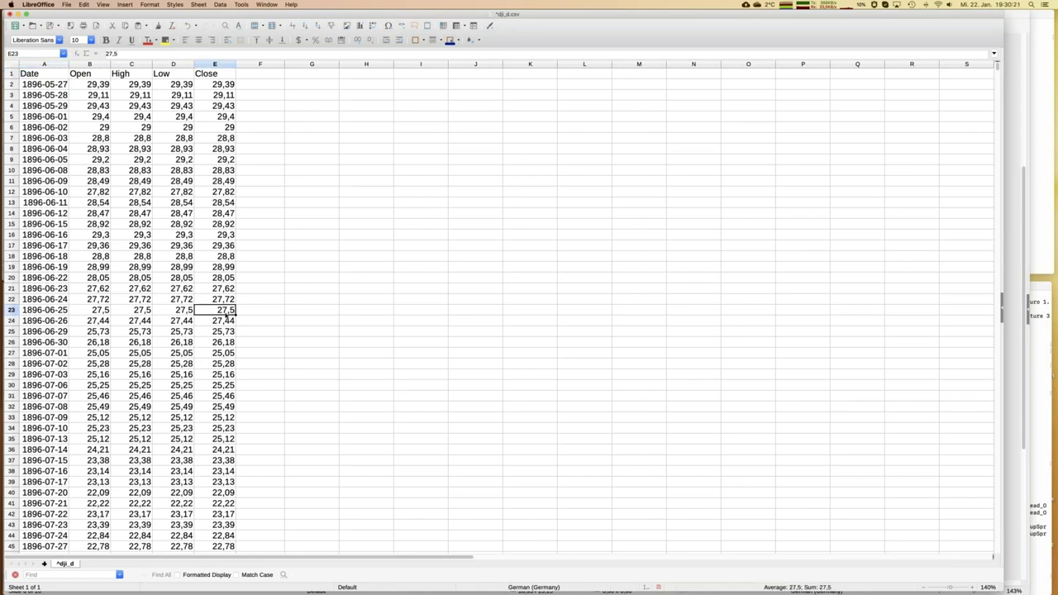
click(56, 87)
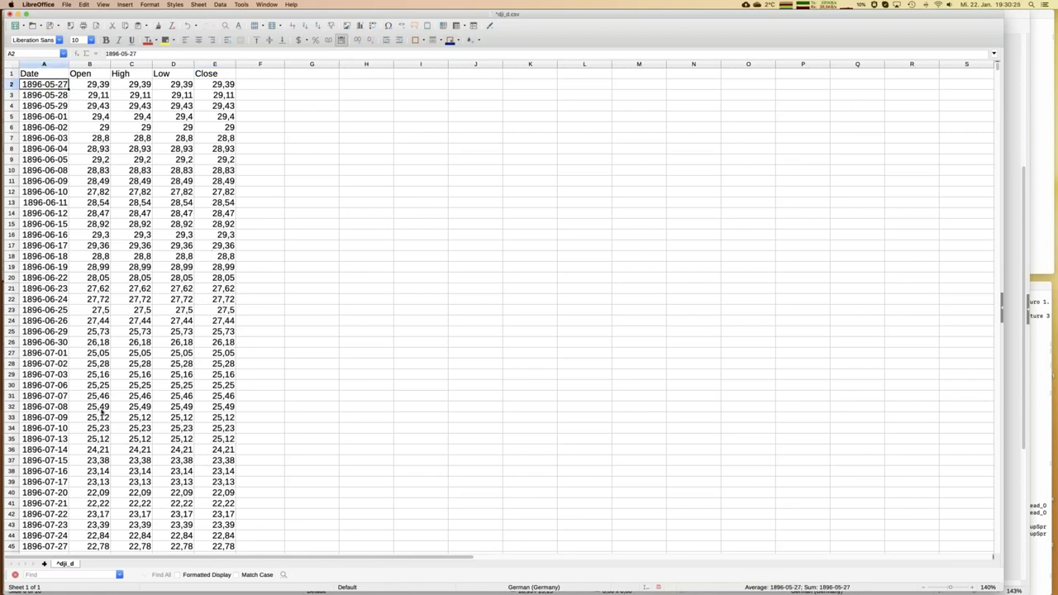
- Find the row dated 1897-05-27, one year after the first record, and select its empty cell F254
click(45, 397)
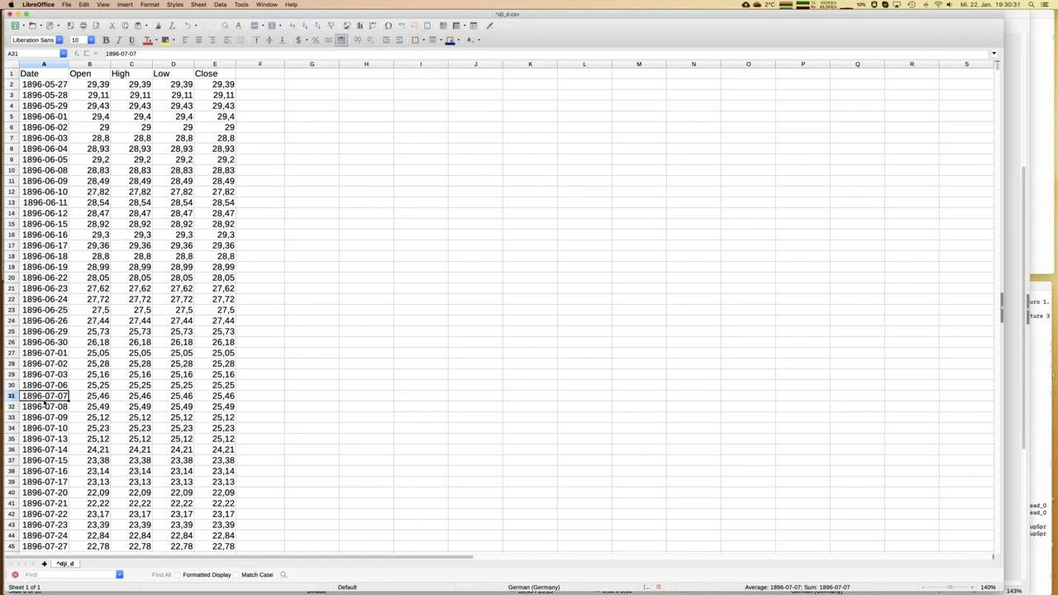
key(Page_Down)
key(Page_Down)
key(Page_Down)
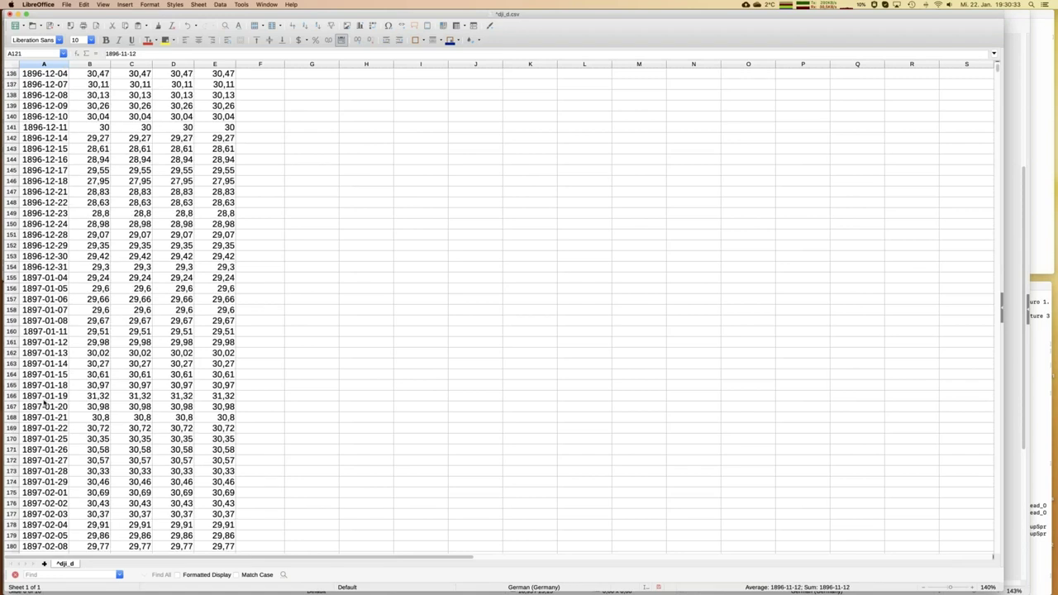
scroll(45, 402, down, 15)
click(45, 396)
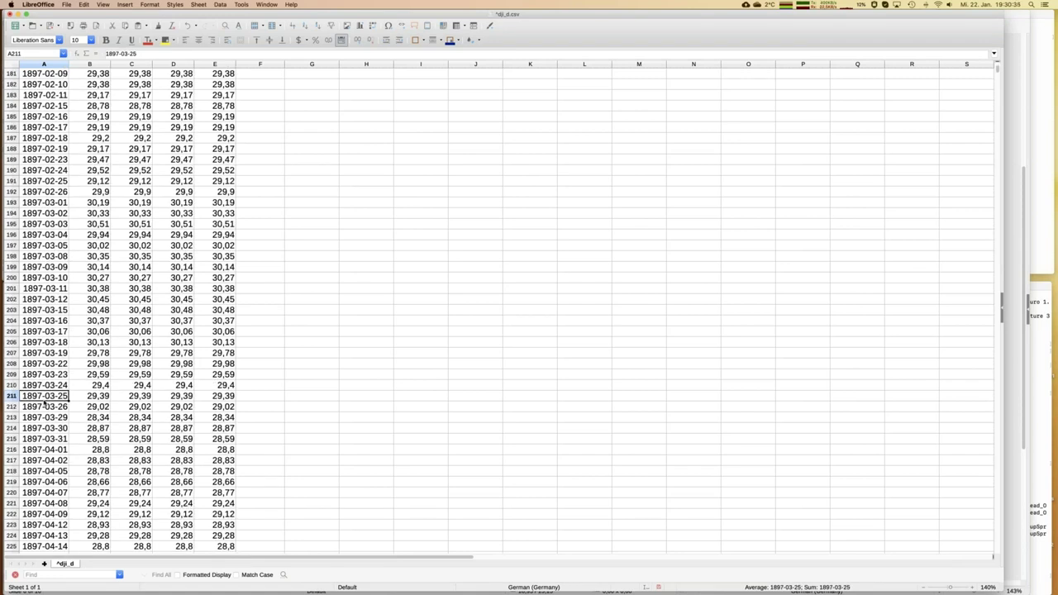
key(Page_Down)
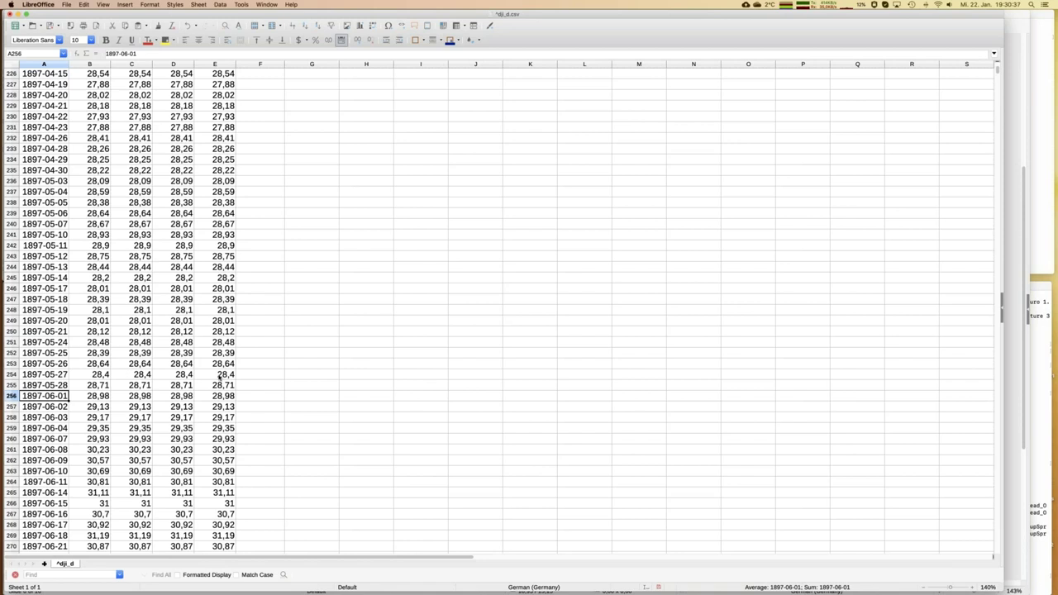
click(220, 376)
click(254, 375)
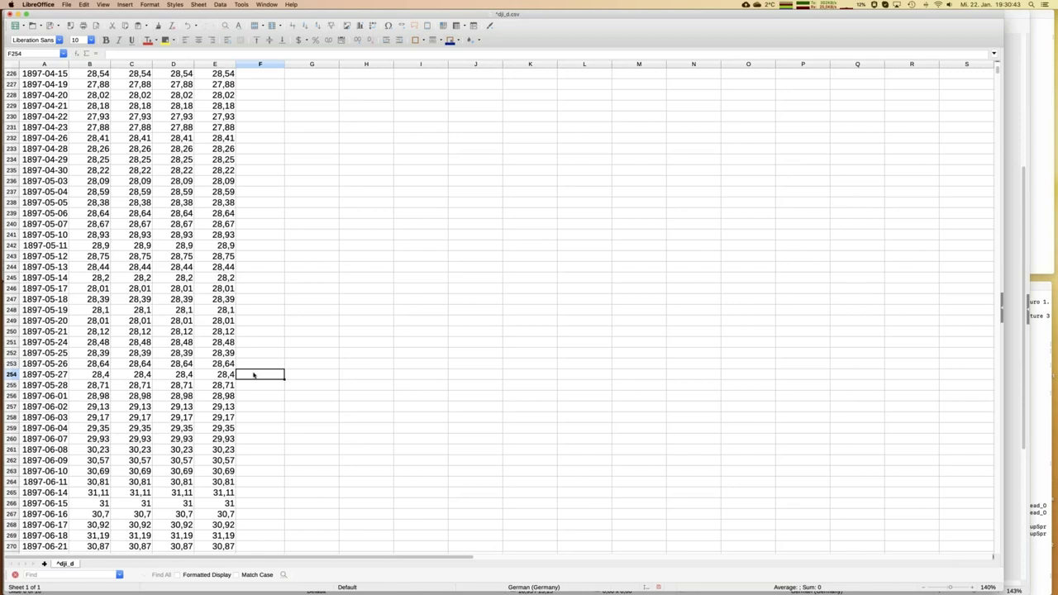
- Enter the yearly return formula =(E254-E2)/E2 in F254
text(=()
click(225, 376)
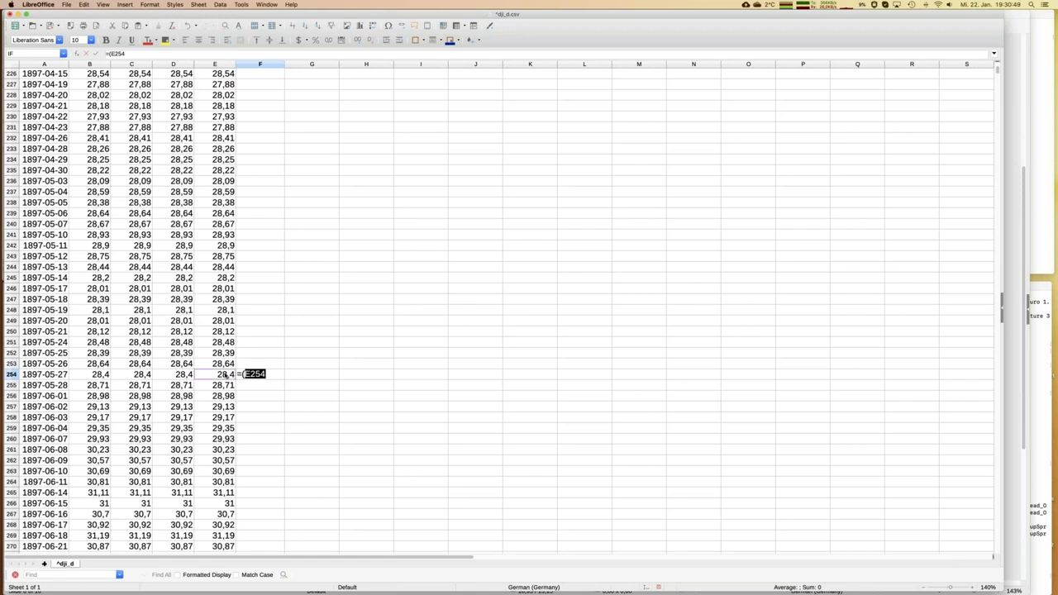
text(-e2)
text()/e2)
key(Return)
key(Up)
- Format F254 as a percentage and fill its formula down column F to the last record
click(325, 41)
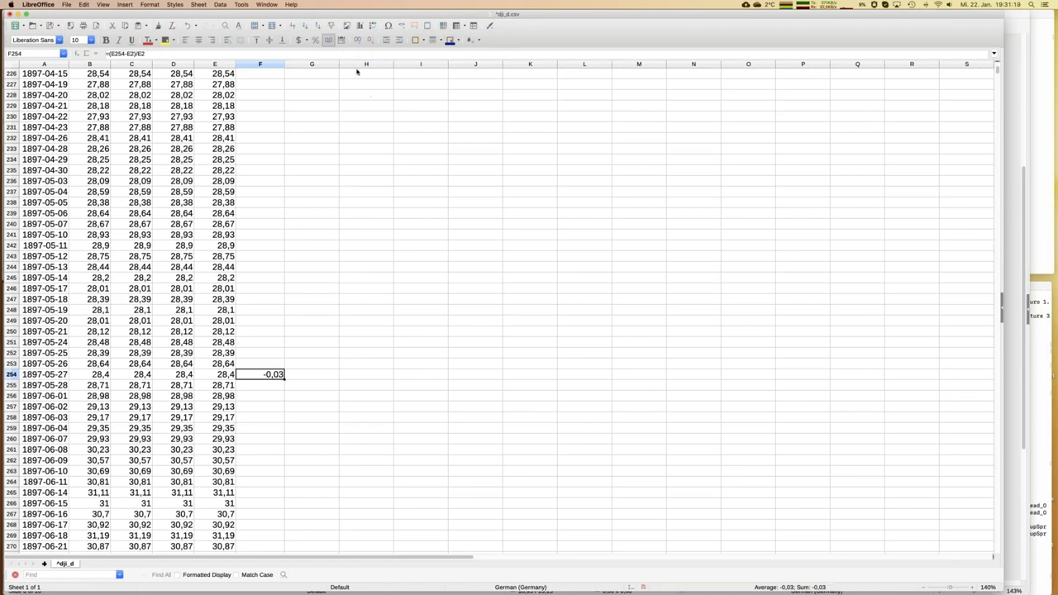
click(315, 39)
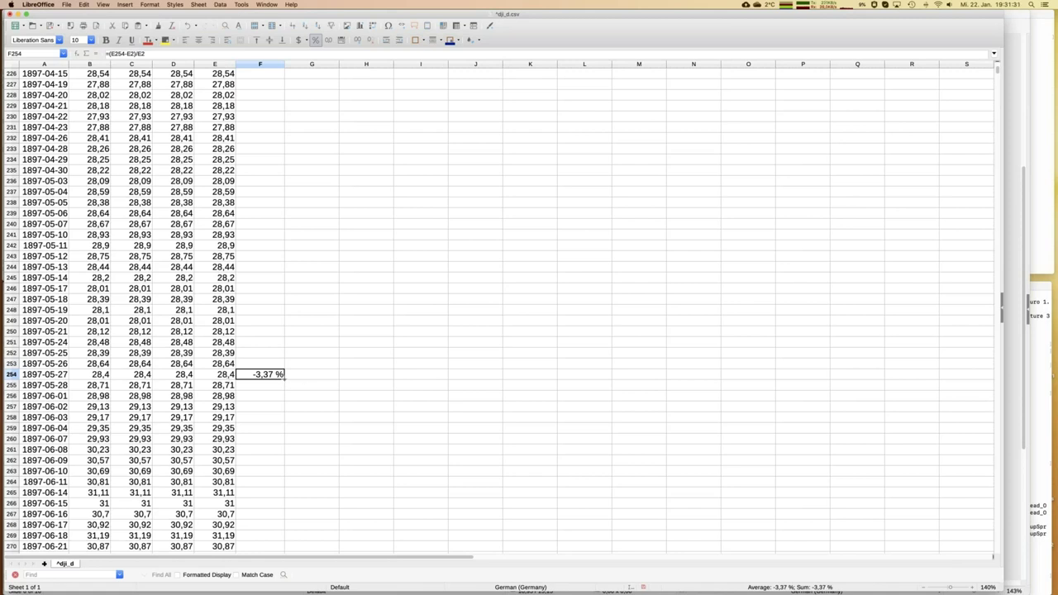
double_click(285, 380)
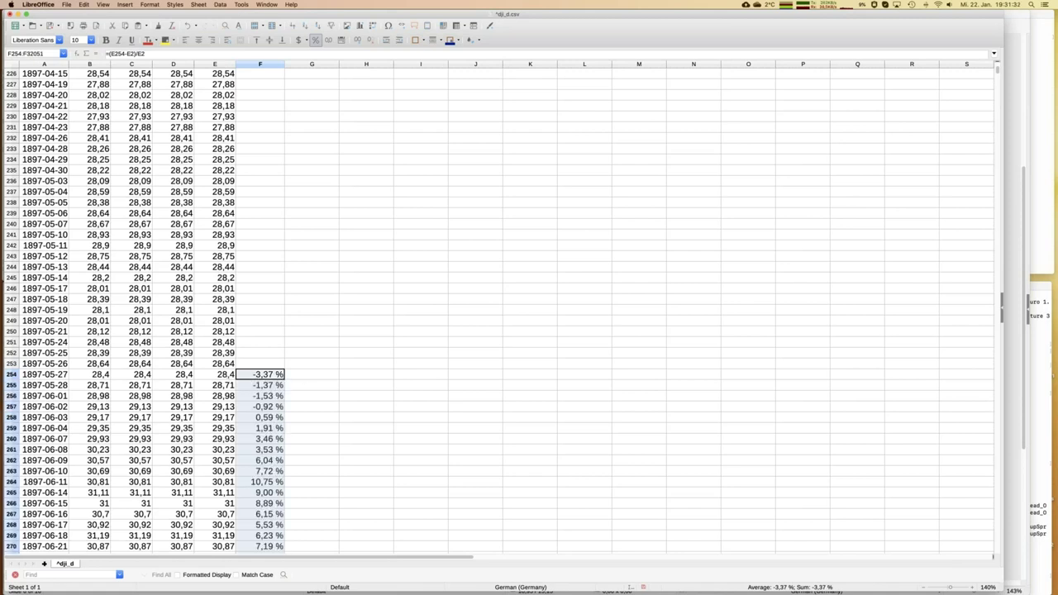
click(260, 419)
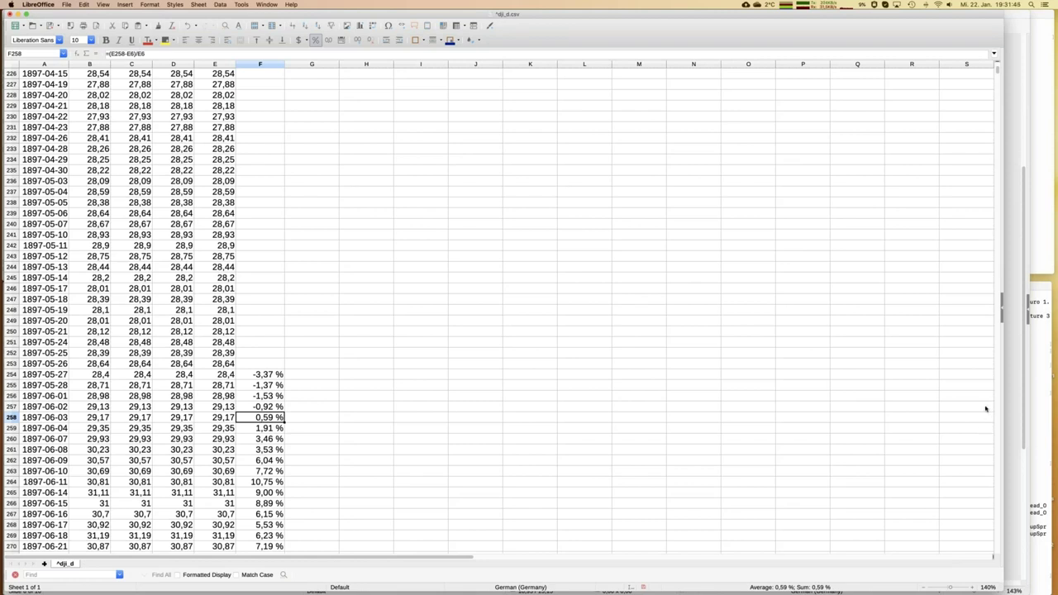
- Enter 0% in F253 and copy it into the empty cells F2 to F252 above
click(258, 369)
text(0%)
key(Return)
key(Up)
key(ctrl+c)
key(Up)
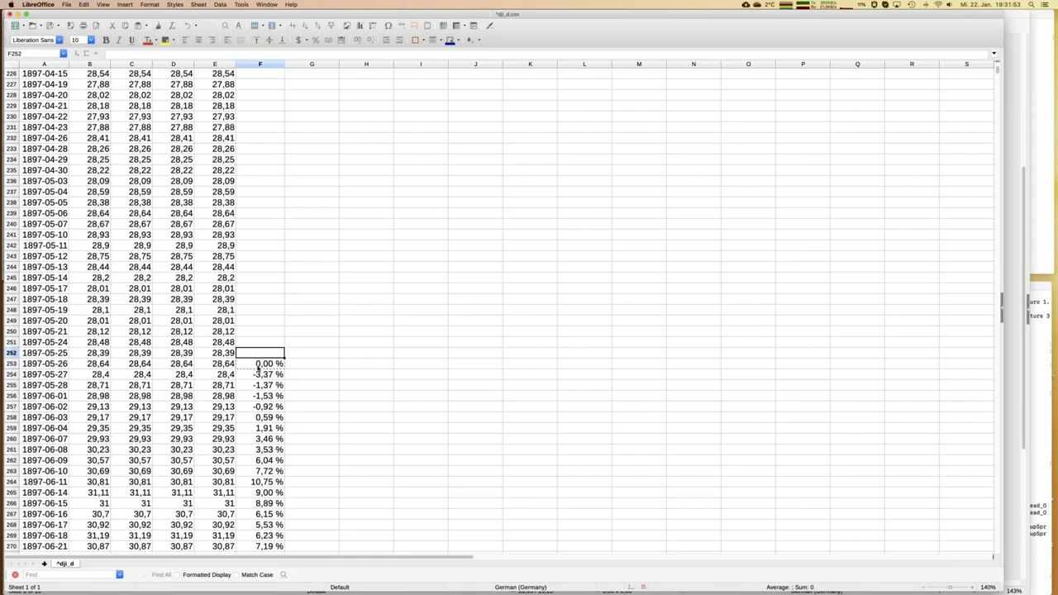
key(ctrl+shift+Up)
key(shift+Down)
key(ctrl+v)
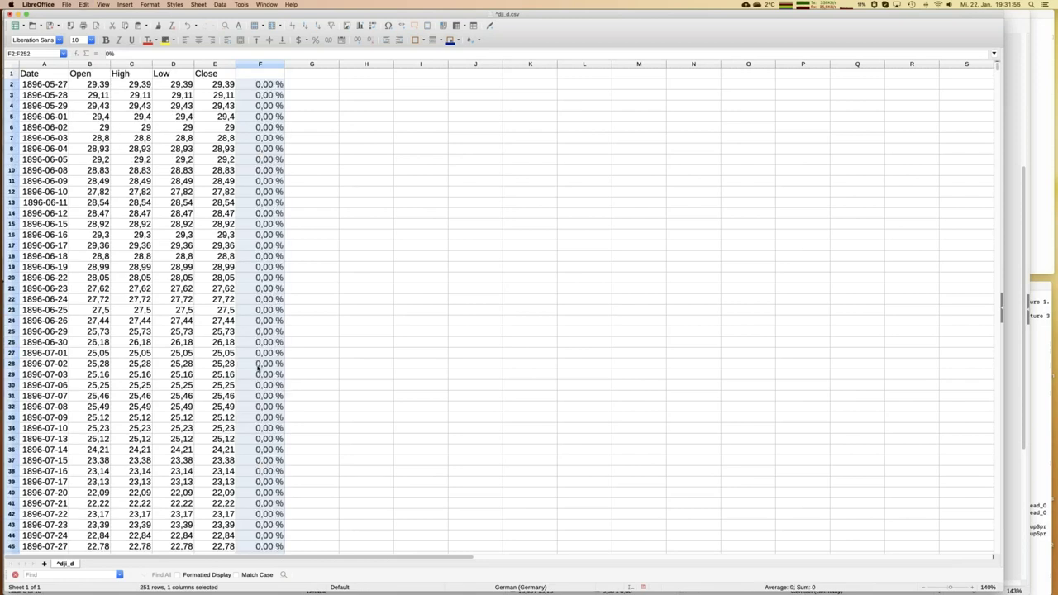
- Enter the heading Rendite in cell F1 above the yearly returns
click(263, 76)
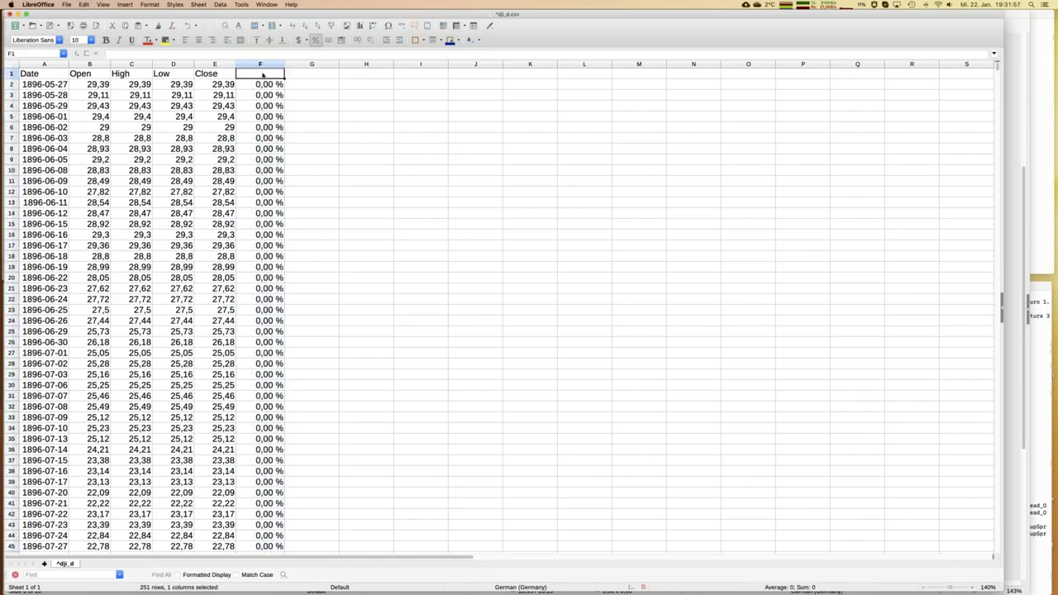
text(Rendite)
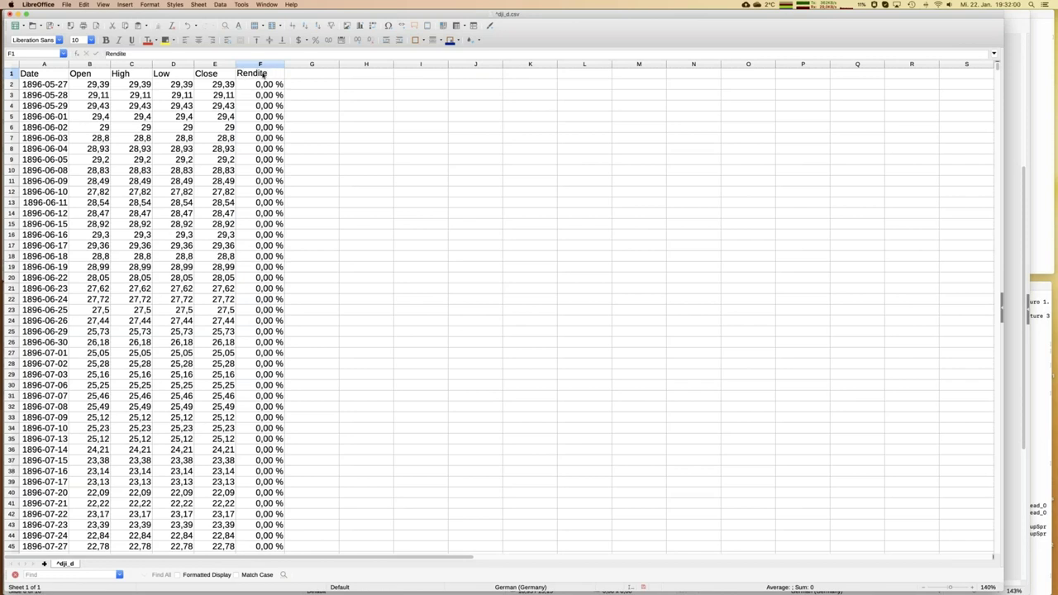
key(Return)
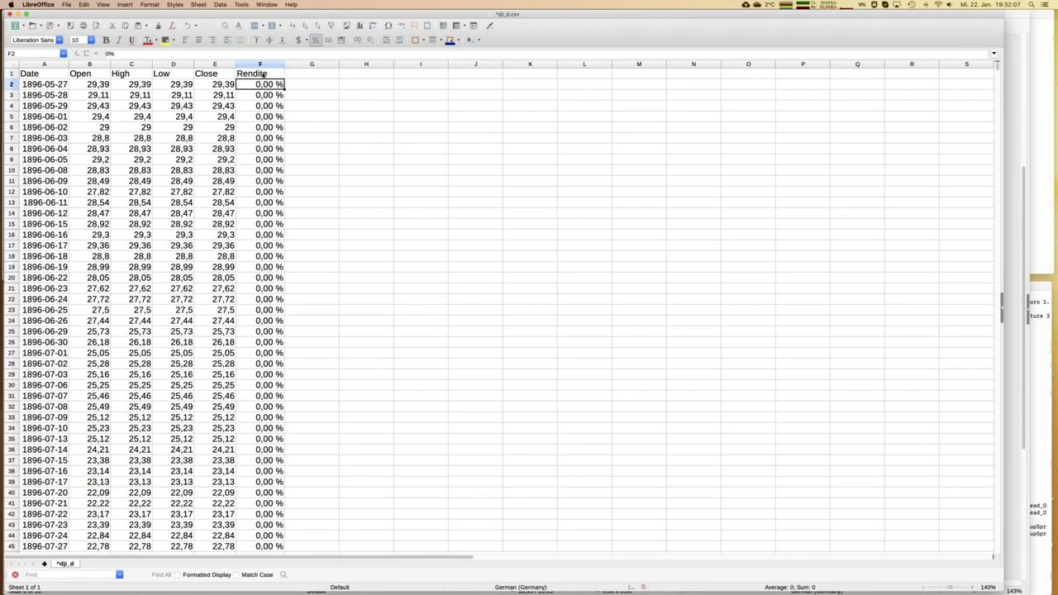
- Add a blank second sheet to the workbook and return to the header row of the ^dji_d sheet
key(super+Down)
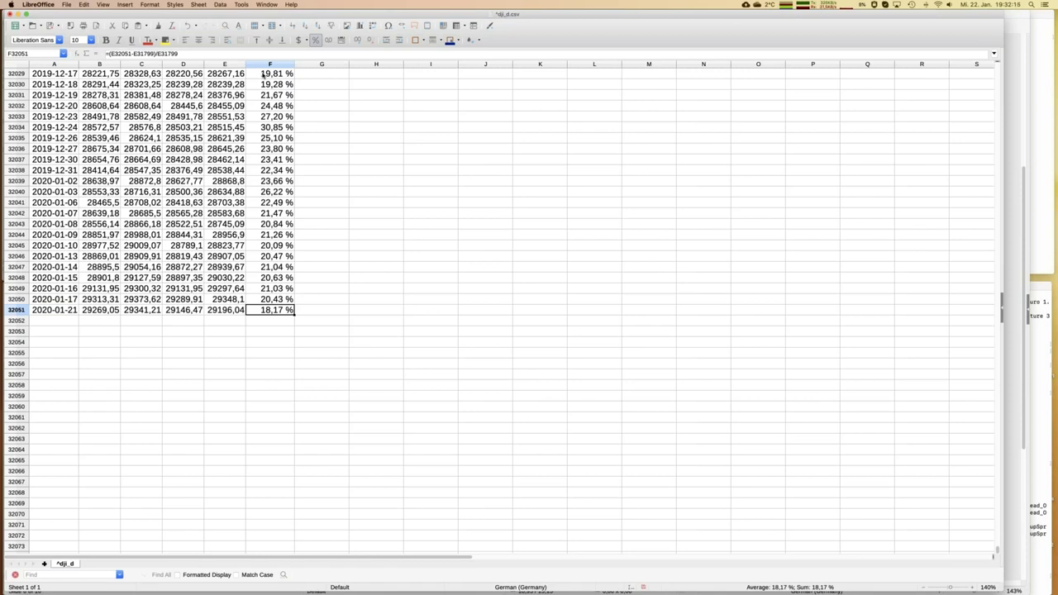
click(45, 564)
click(63, 564)
key(super+Up)
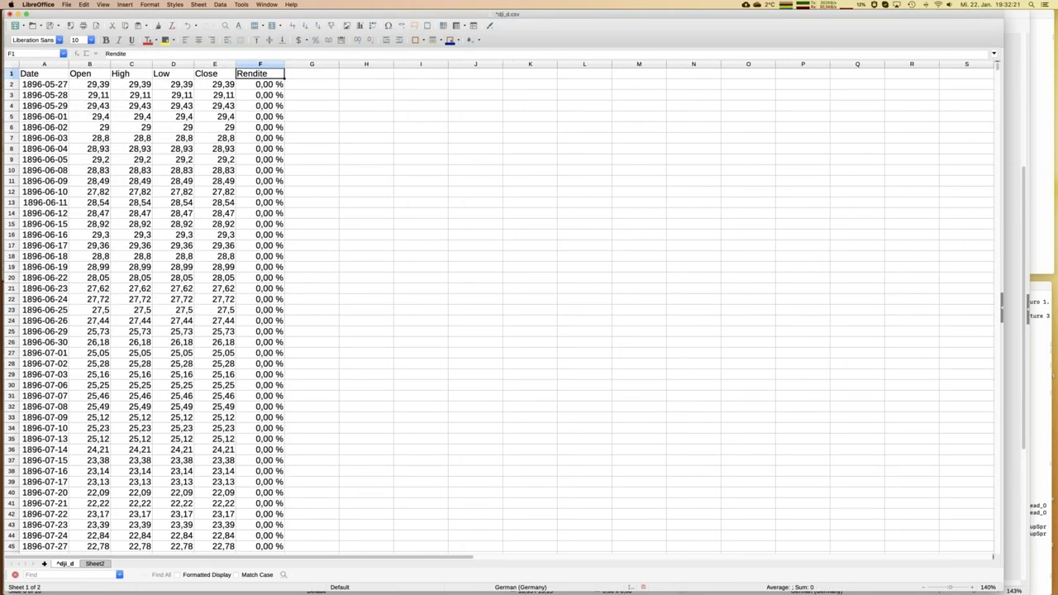
- Copy the Date and Rendite columns into Sheet2 from A1 with Paste Special, including text, numbers, dates and formats but no formulas
click(46, 64)
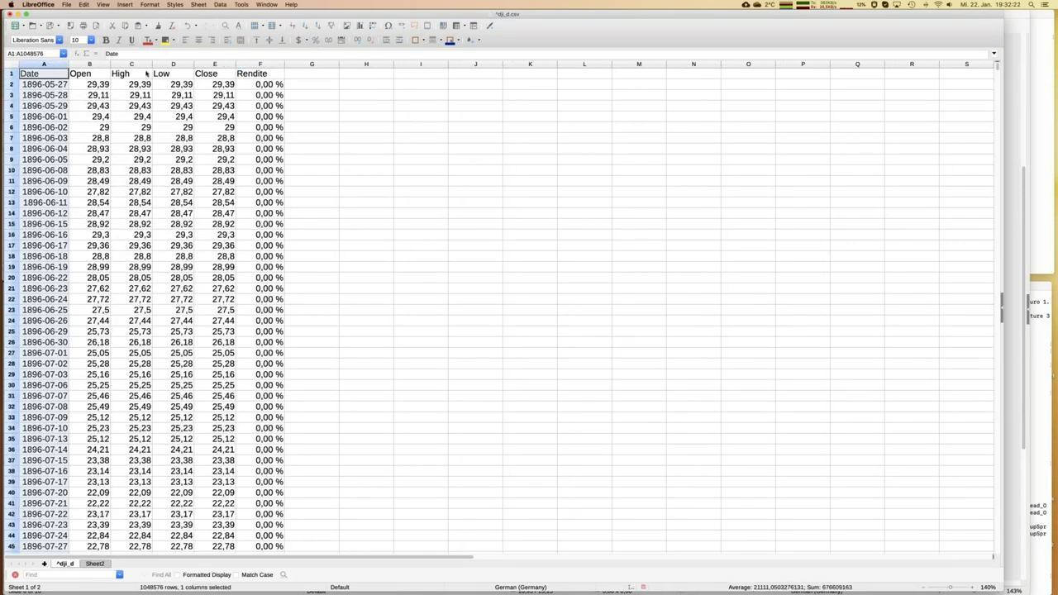
click(264, 64)
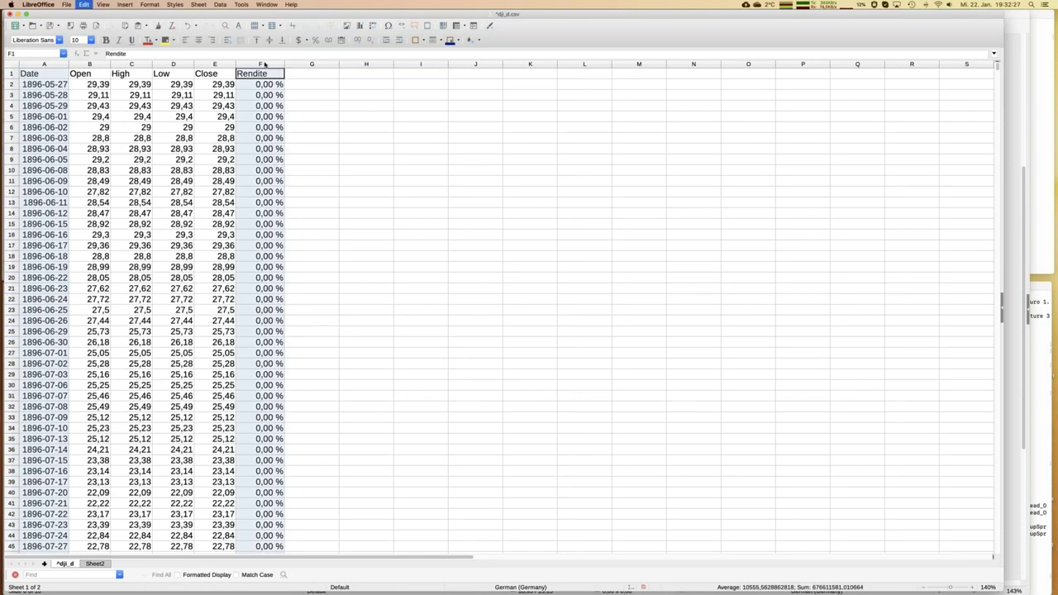
key(super+c)
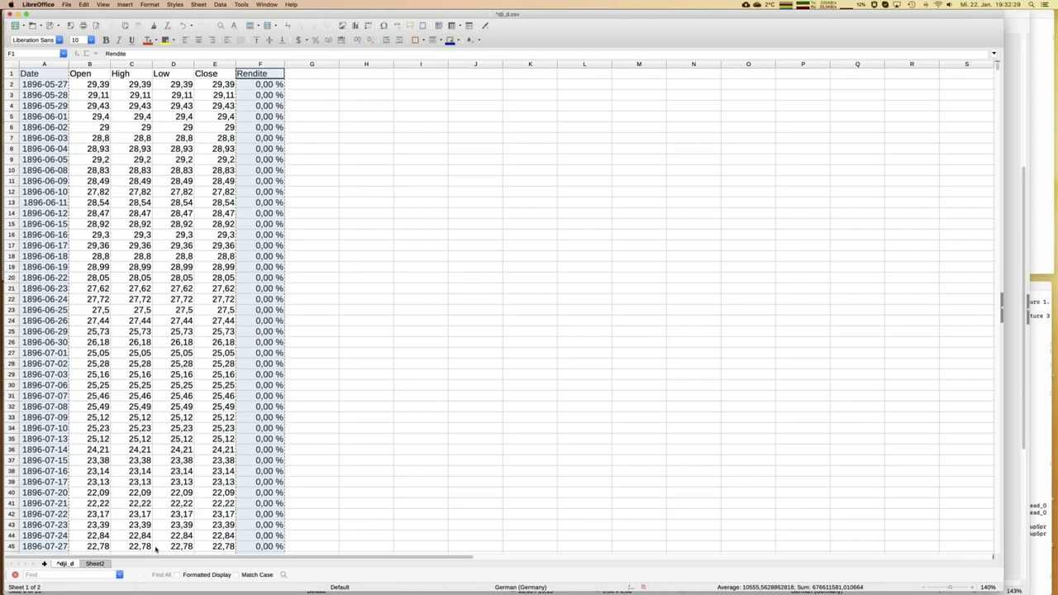
click(97, 564)
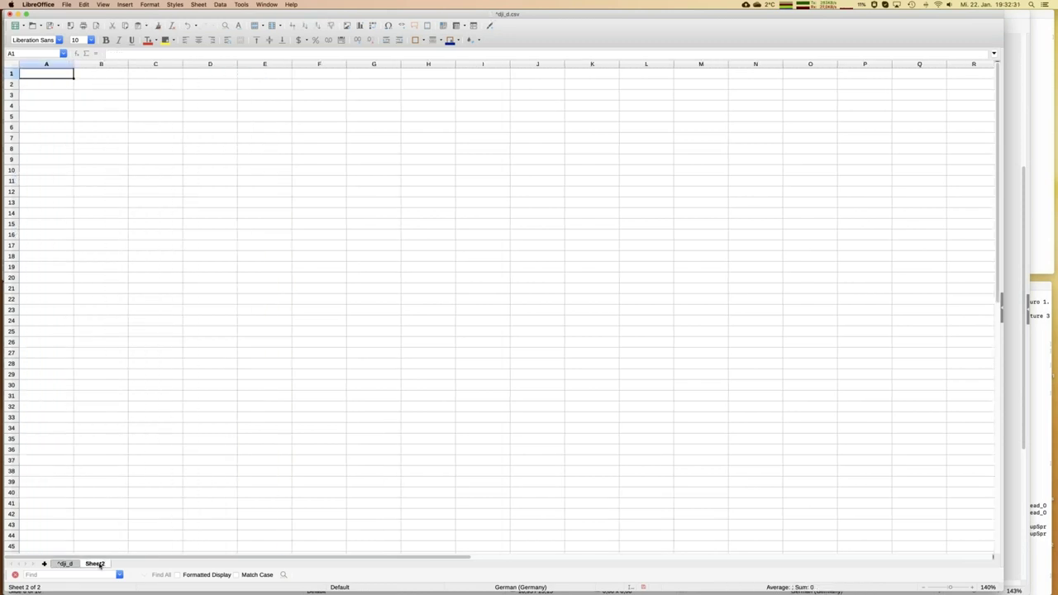
key(super+v)
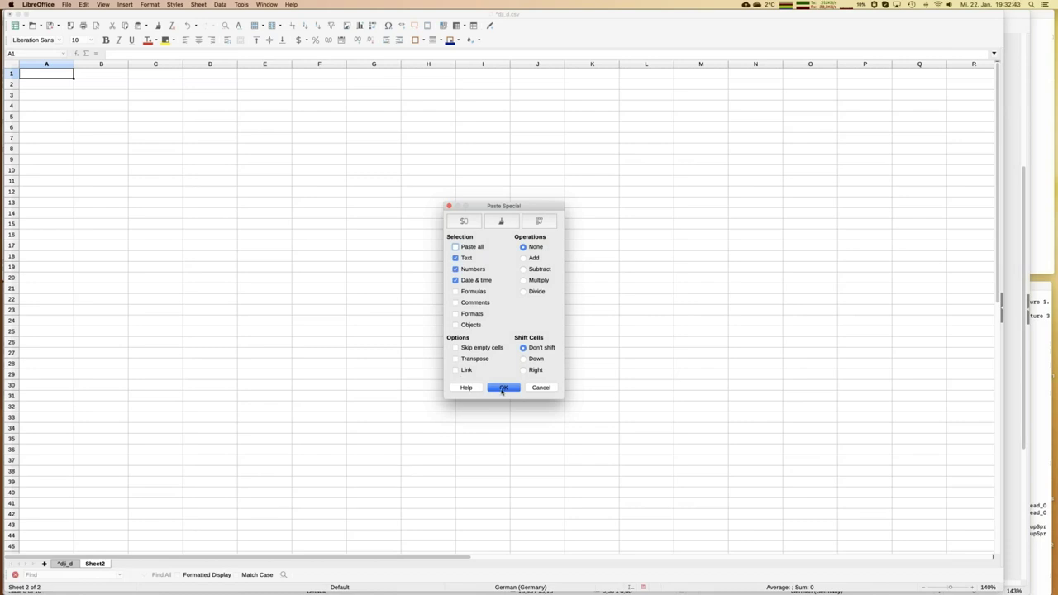
click(467, 314)
click(506, 389)
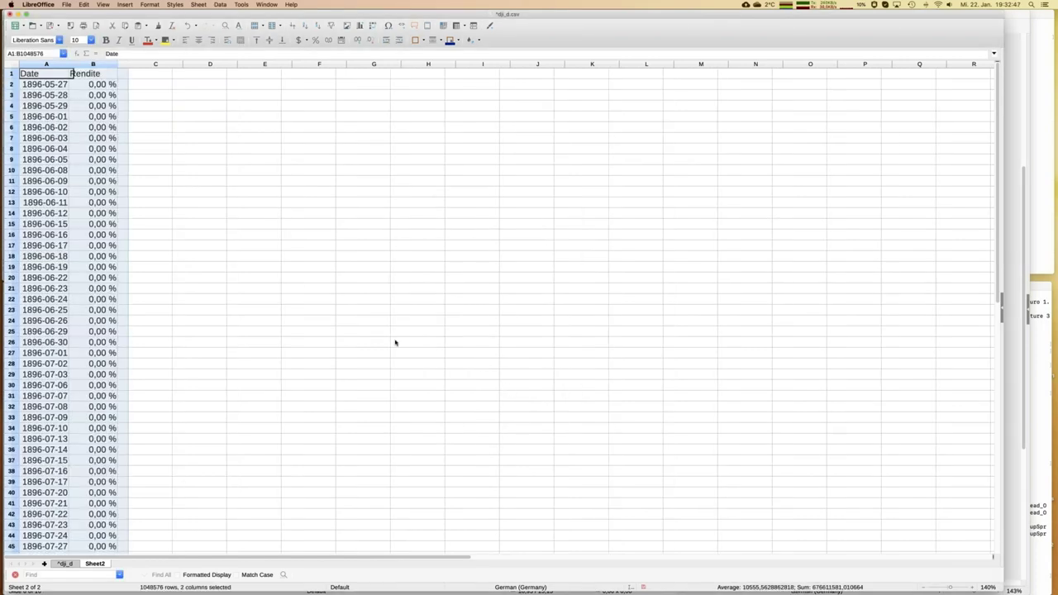
click(226, 267)
click(112, 224)
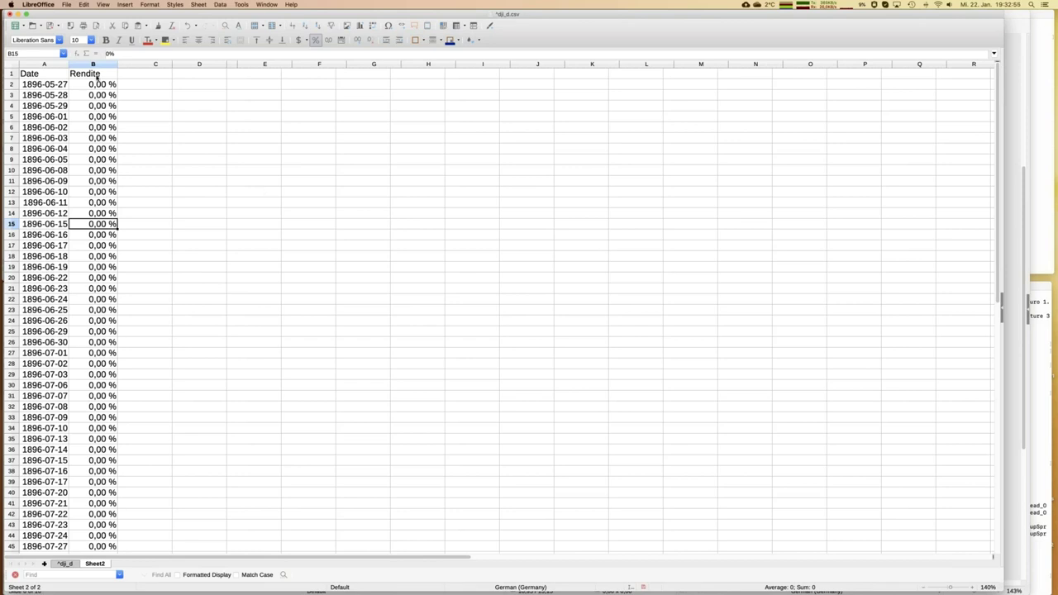
- Sort columns A and B of Sheet2 in descending order by Rendite
drag(52, 64, 83, 64)
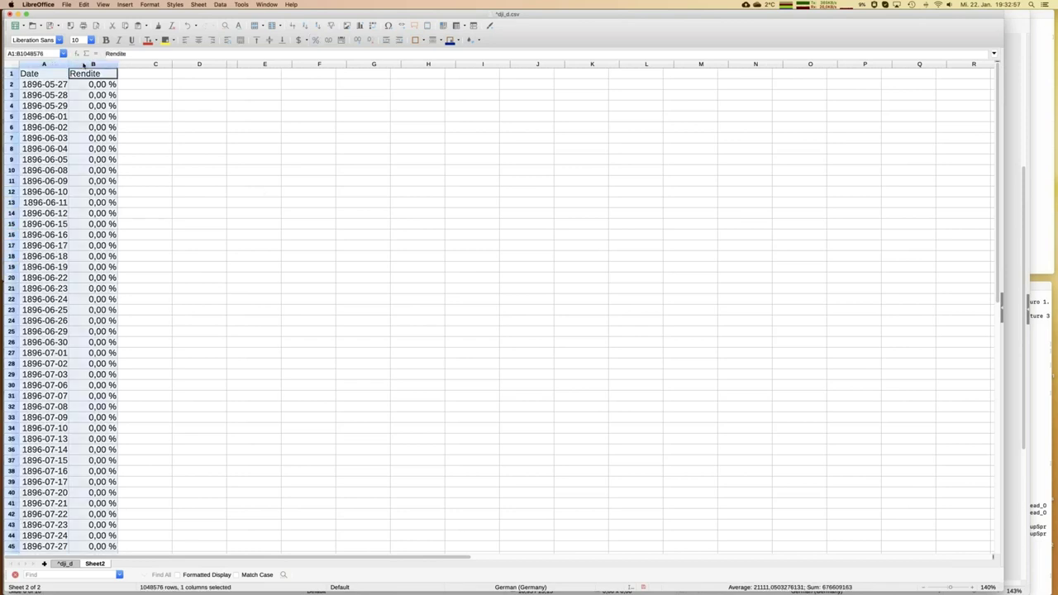
click(220, 5)
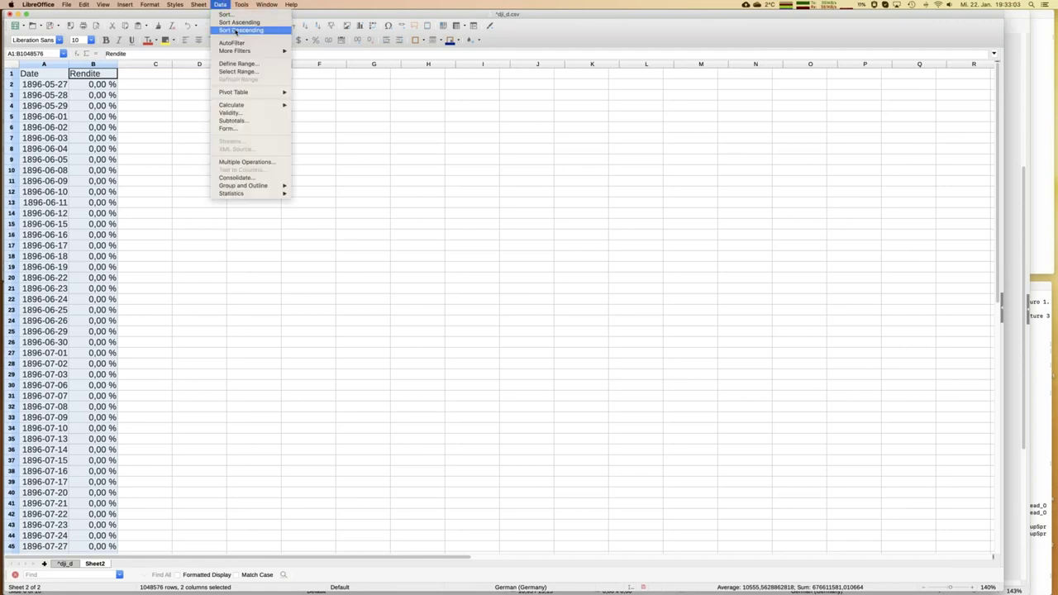
click(236, 31)
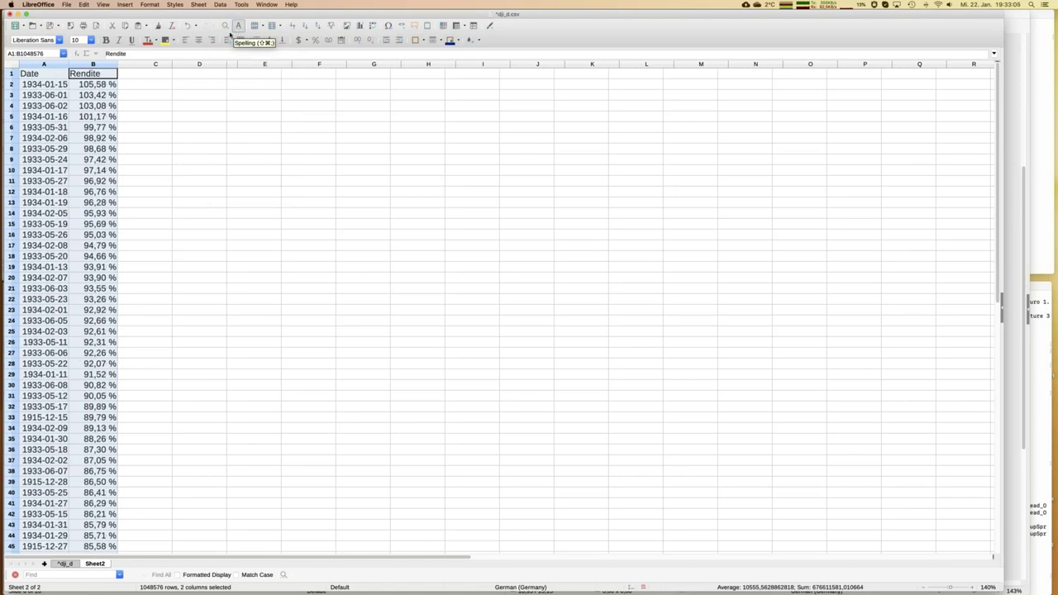
- Examine the dates of the highest yearly returns at the start of the sorted list and the worst losses at its end
click(56, 109)
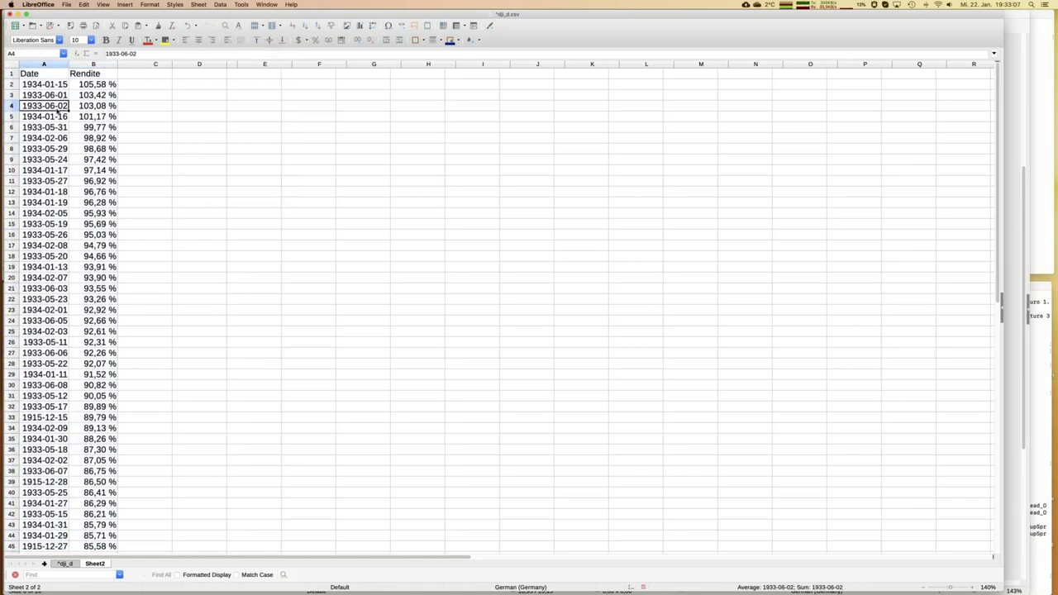
click(56, 89)
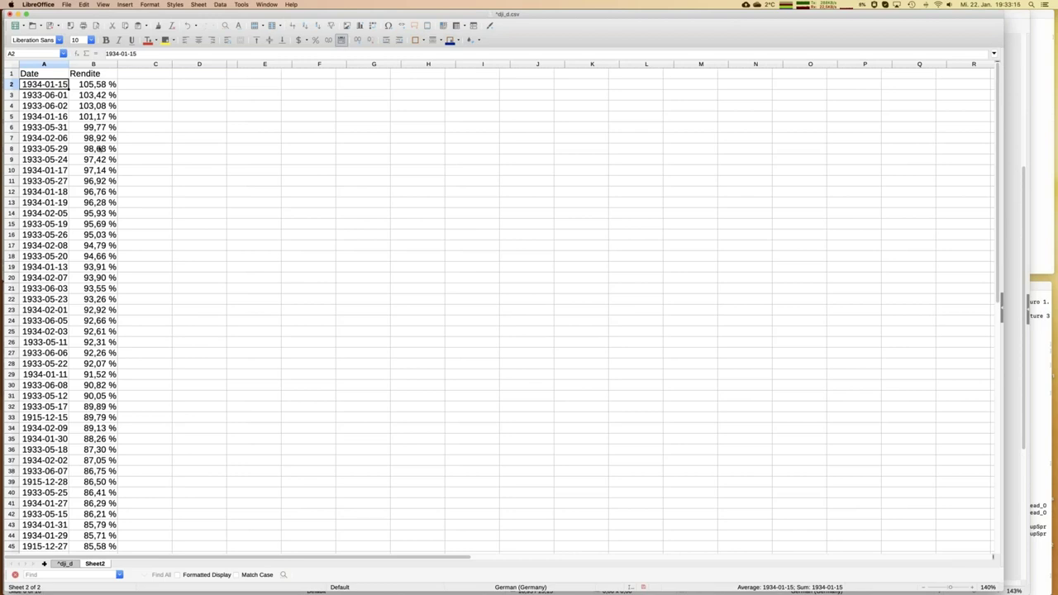
key(Down)
key(Down)
key(Down)
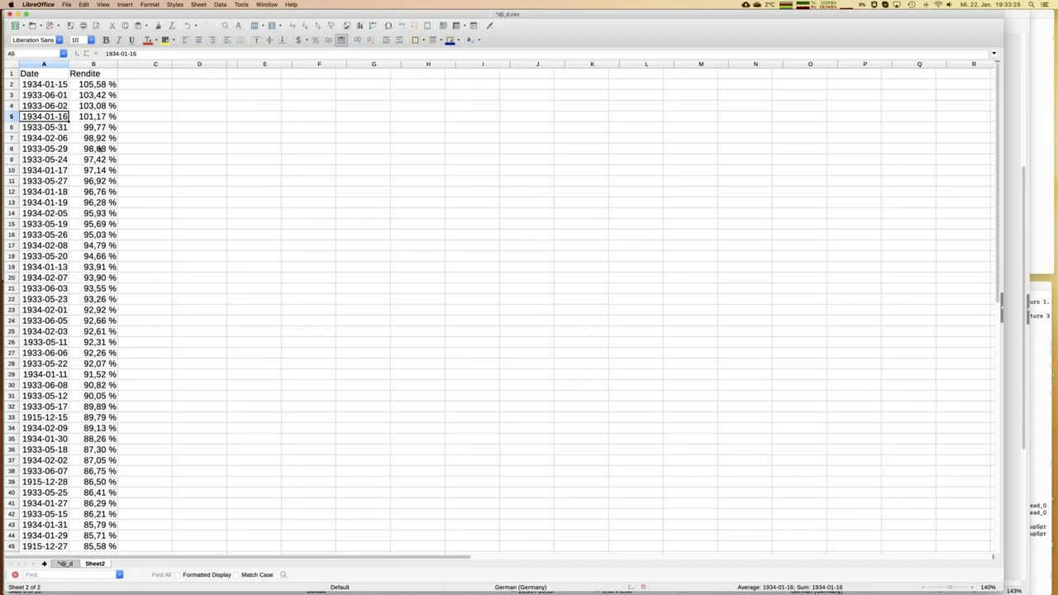
key(Page_Down)
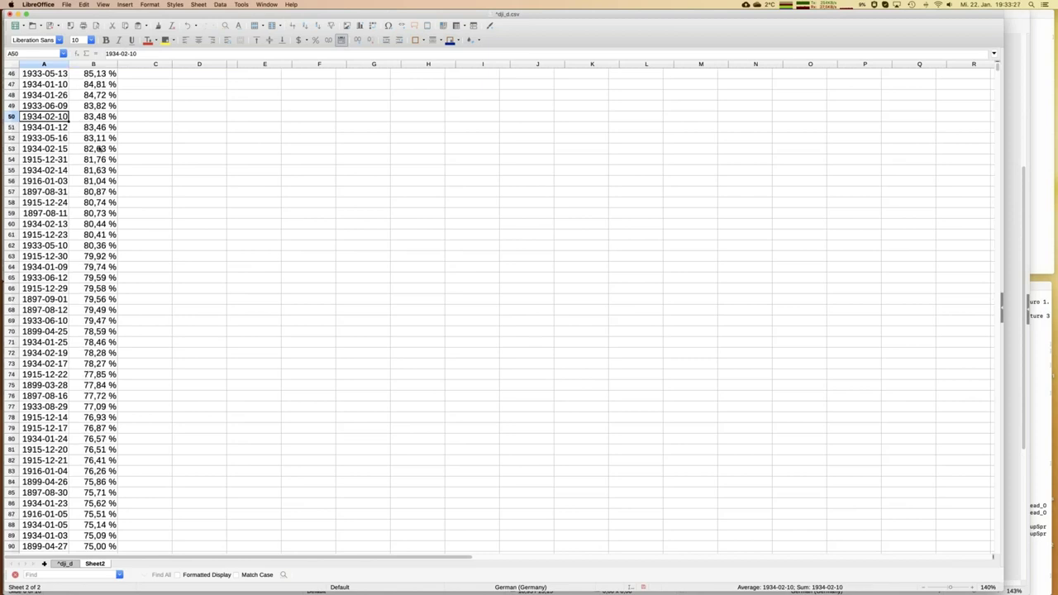
key(ctrl+Down)
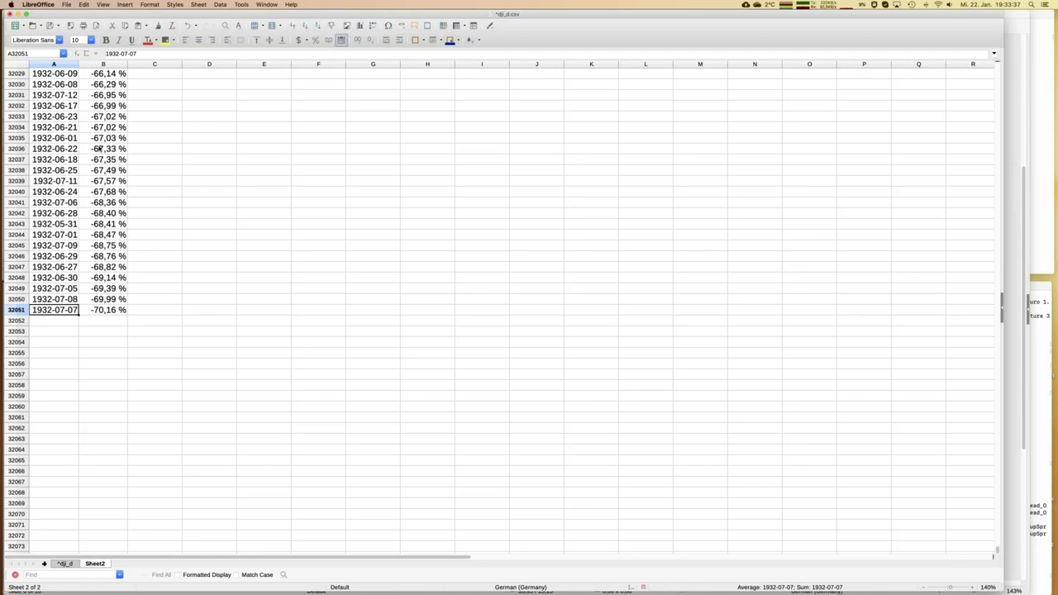
key(Page_Up)
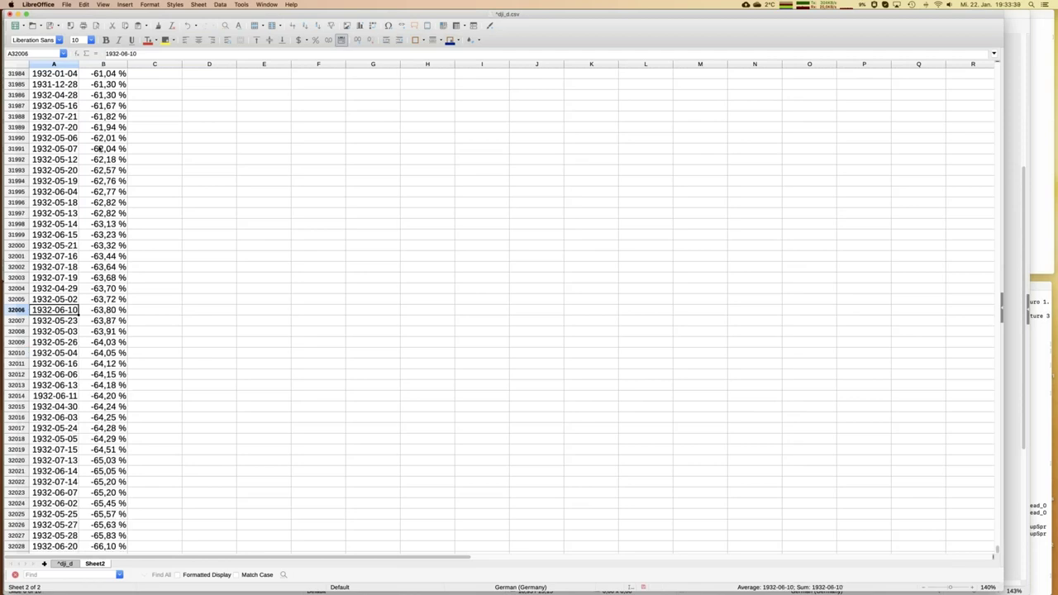
key(Page_Up)
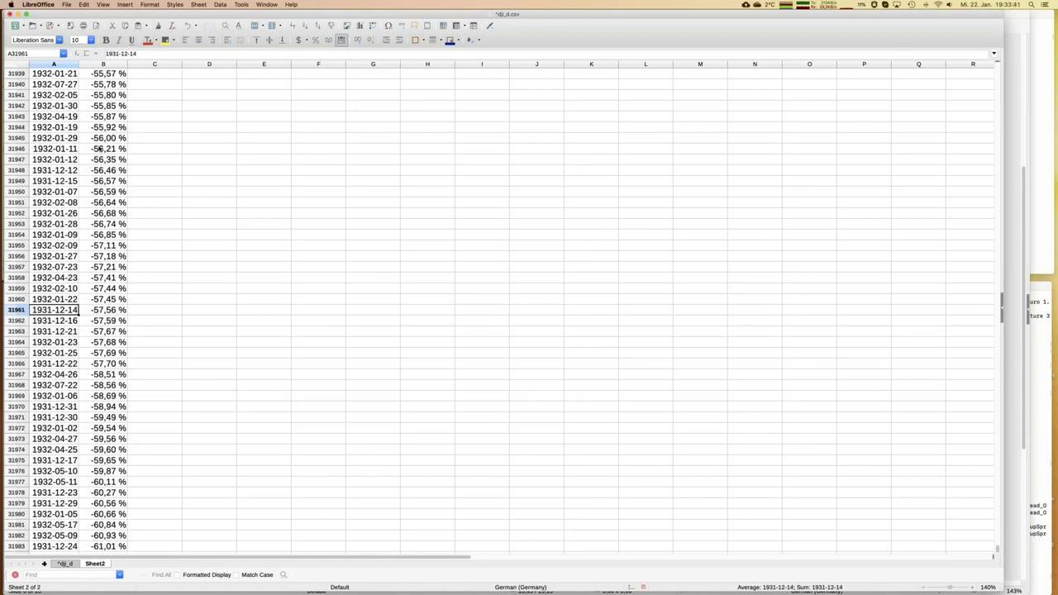
key(Page_Up)
key(Page_Up)
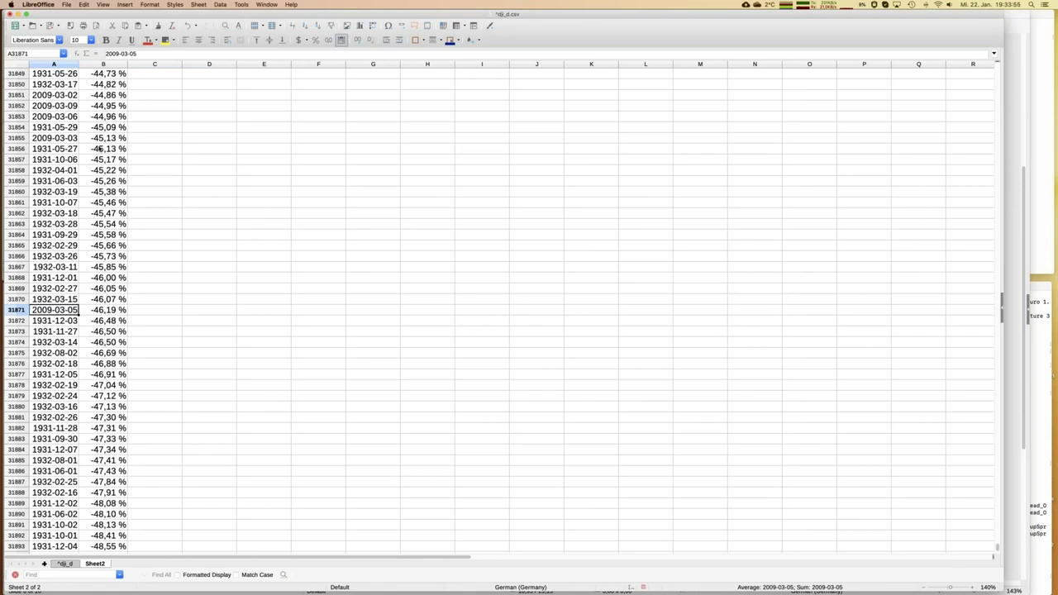
click(57, 139)
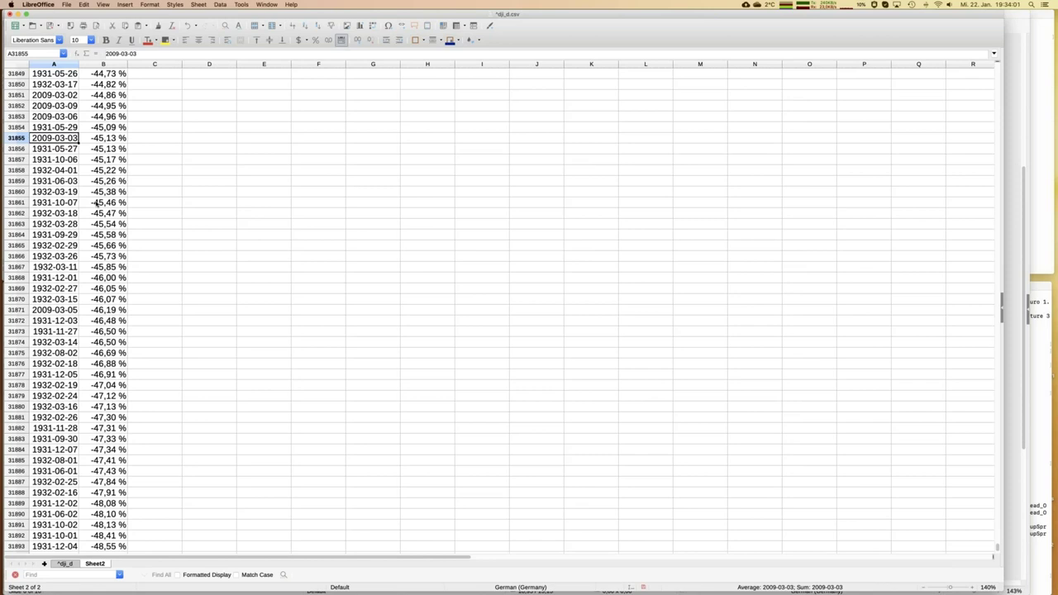
click(96, 202)
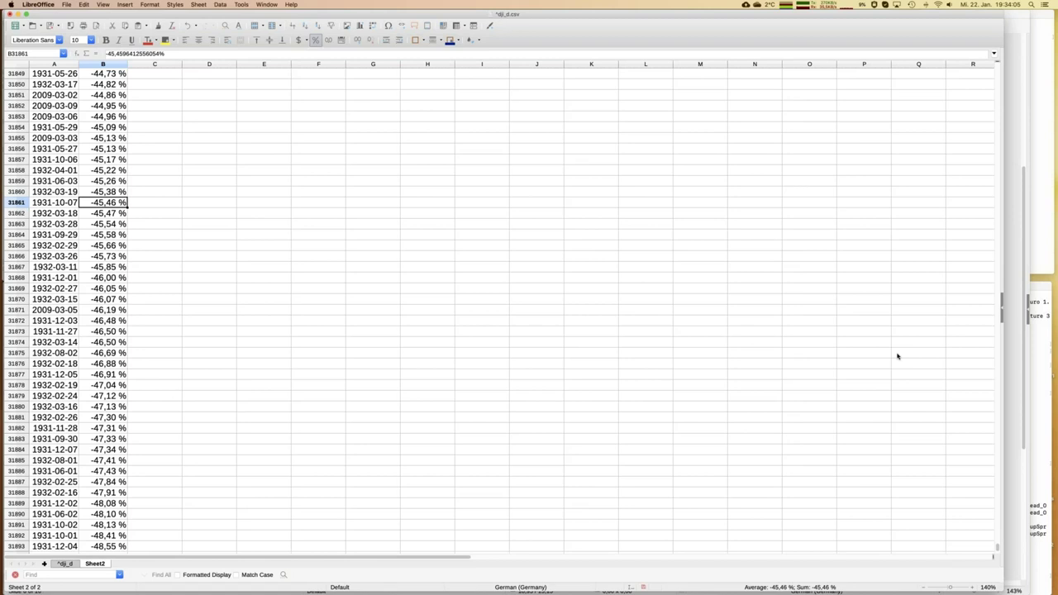
- Insert a line chart without points from the Rendite column and move it down to about rows 17 to 37
click(86, 192)
key(super+Up)
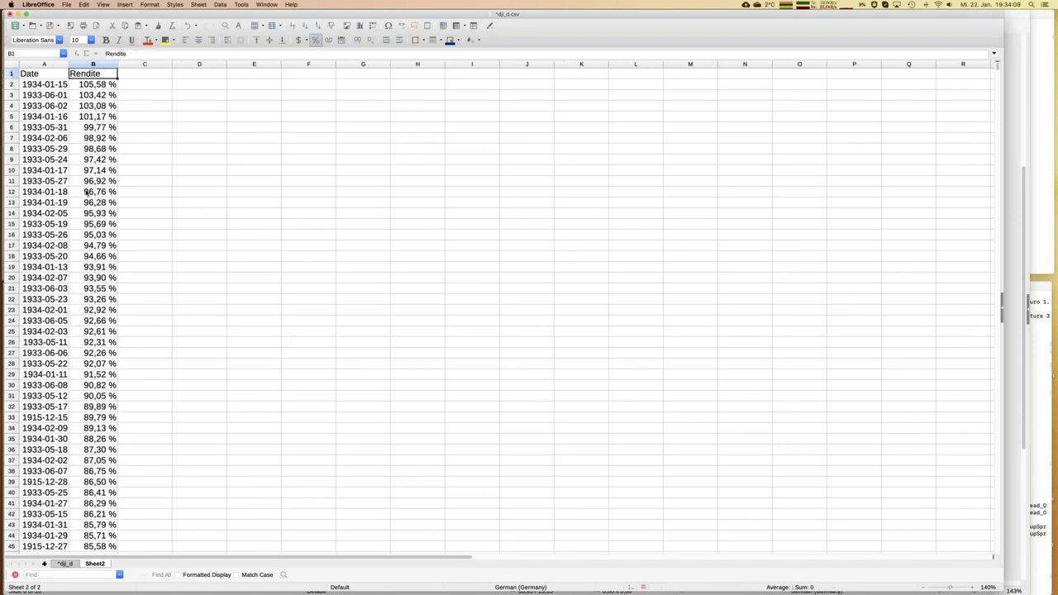
click(95, 64)
click(359, 26)
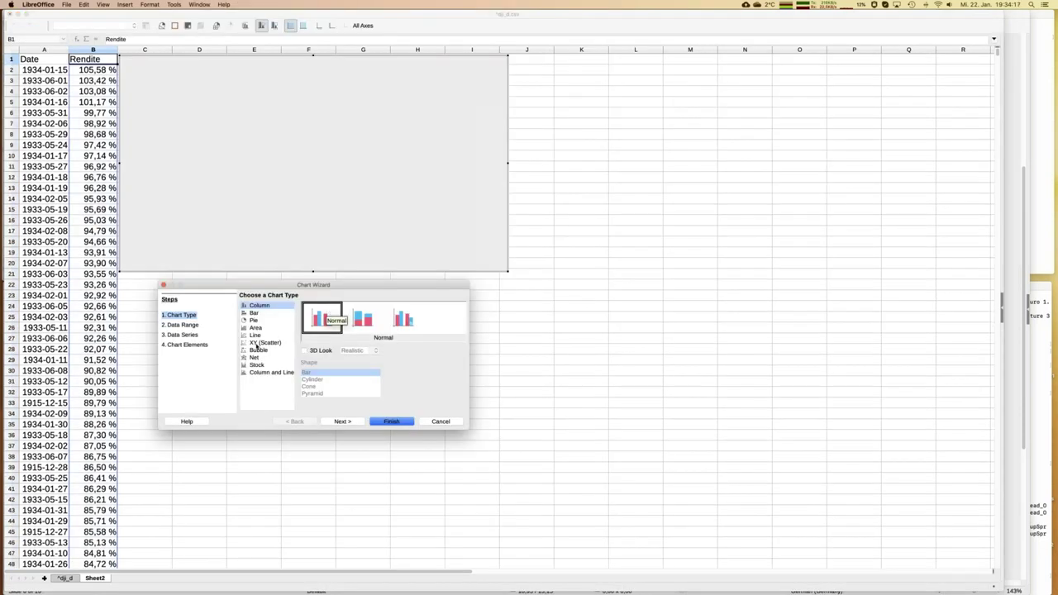
click(255, 335)
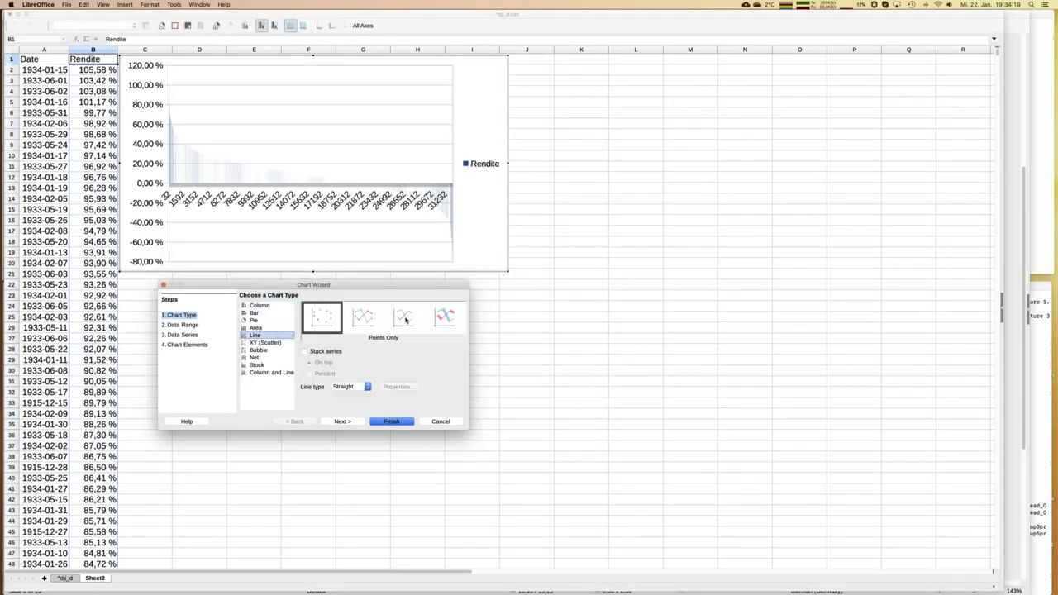
click(404, 321)
click(390, 422)
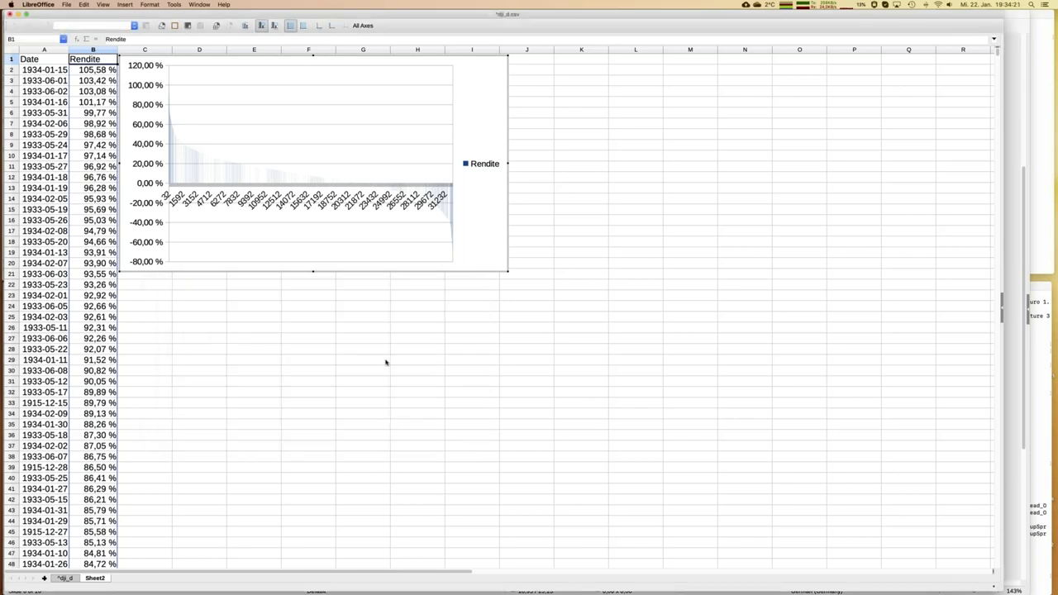
drag(244, 54, 245, 233)
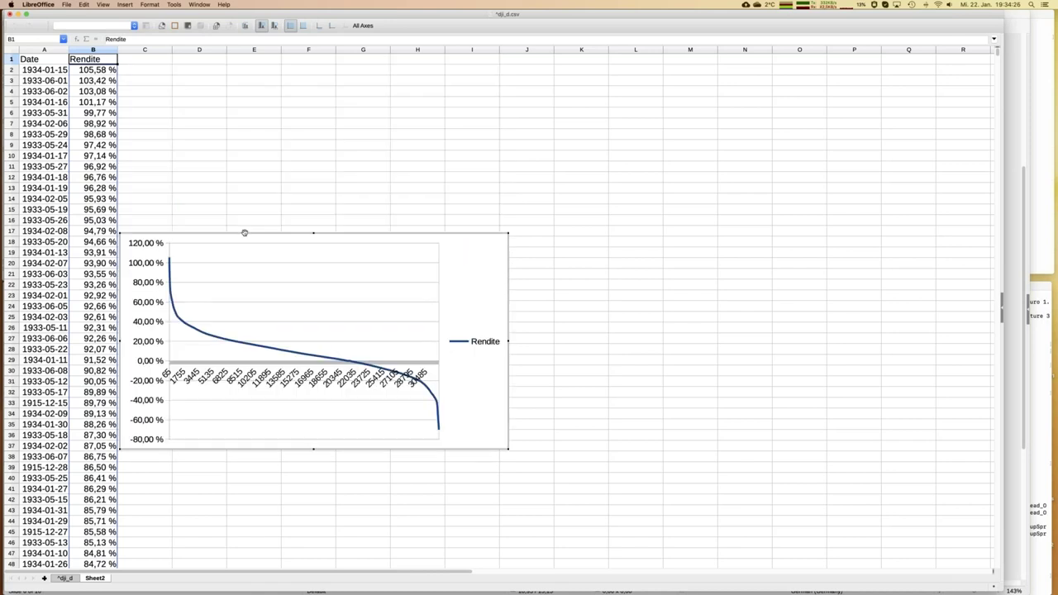
click(568, 313)
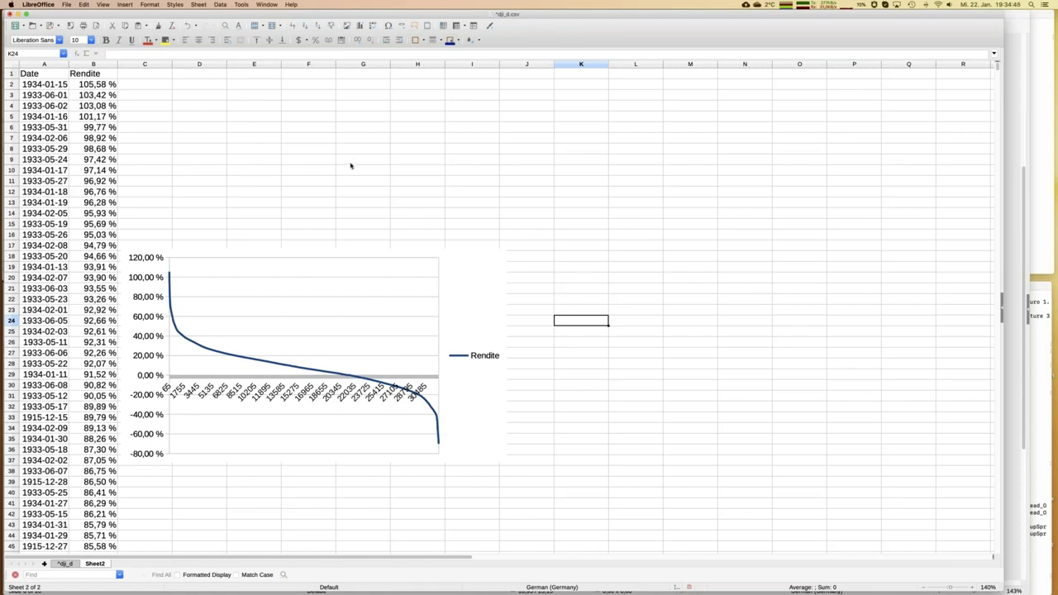
- Enter the record count 32050 in cell D2
click(211, 134)
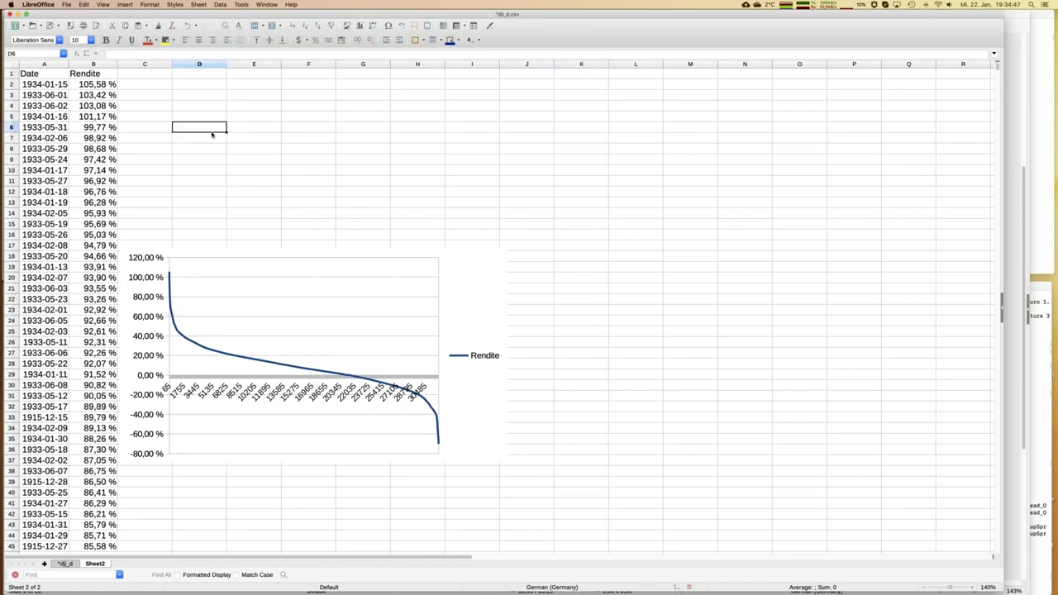
click(201, 86)
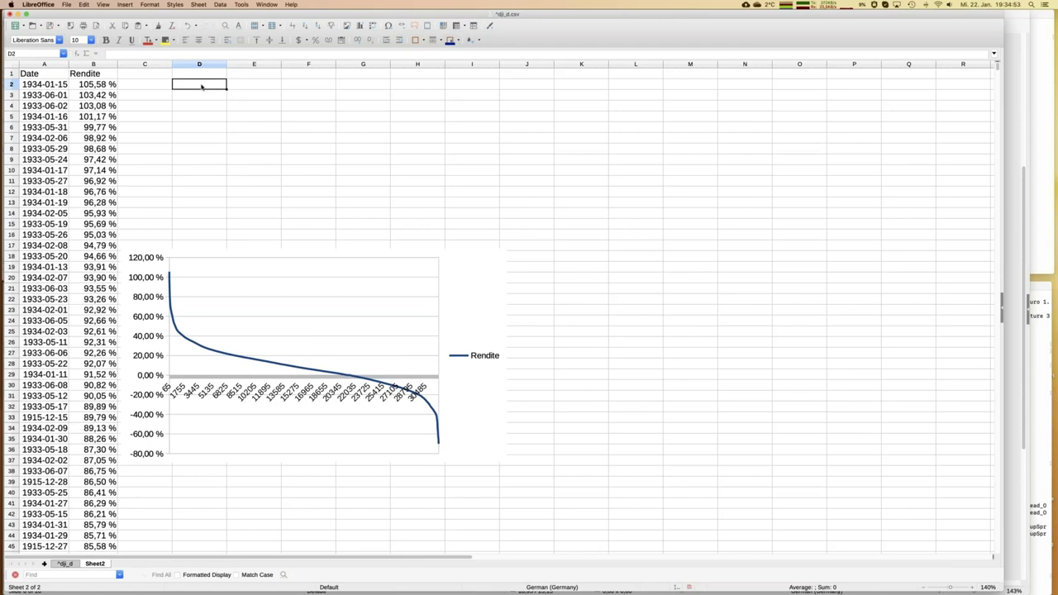
text(32050)
key(Return)
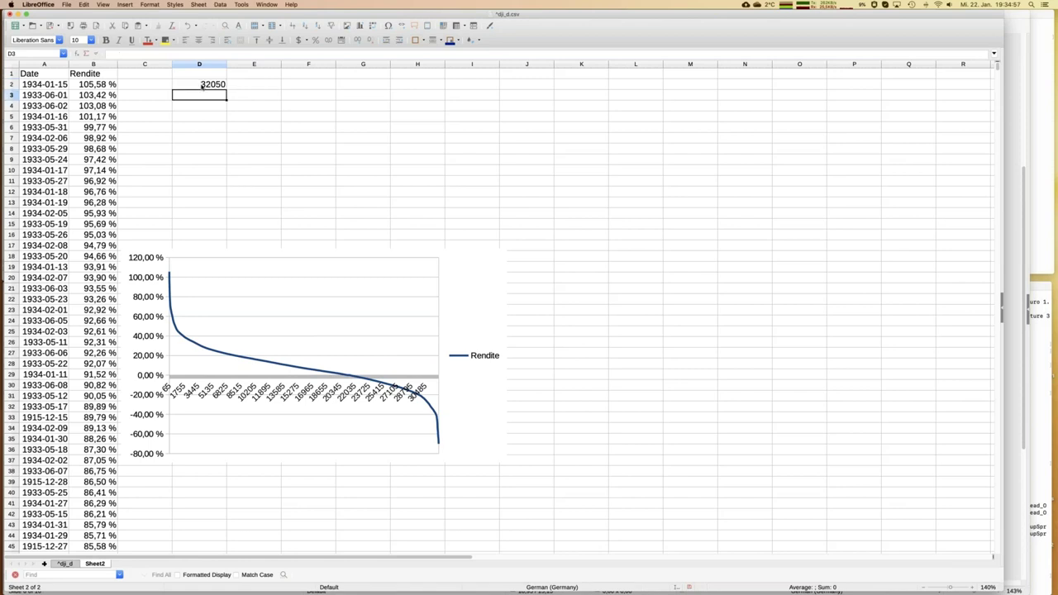
- Check where the sorted Date column ends and return to its first records
key(Left)
key(Left)
key(Left)
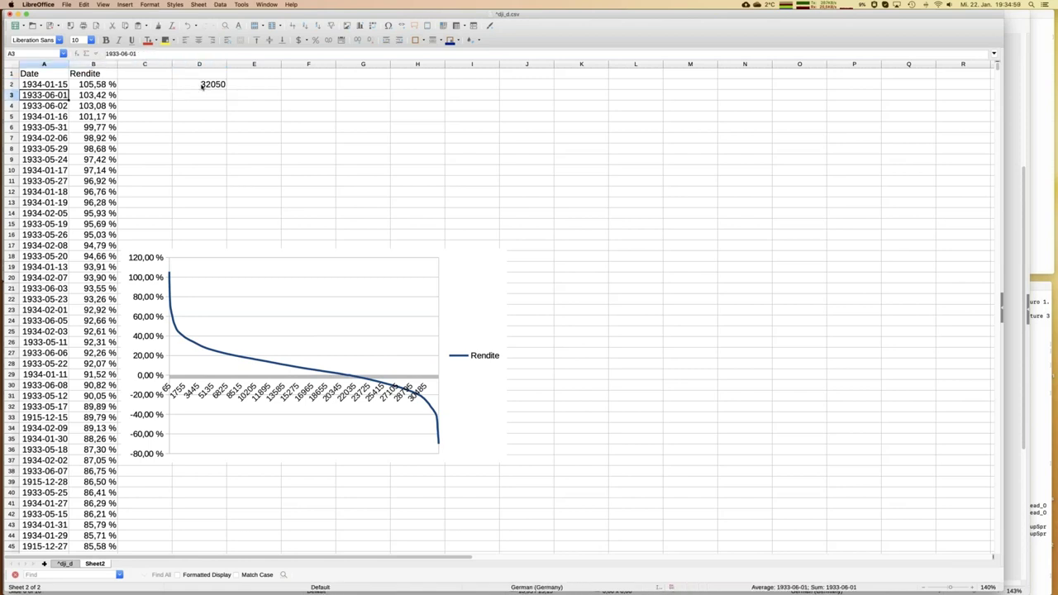
key(super+Down)
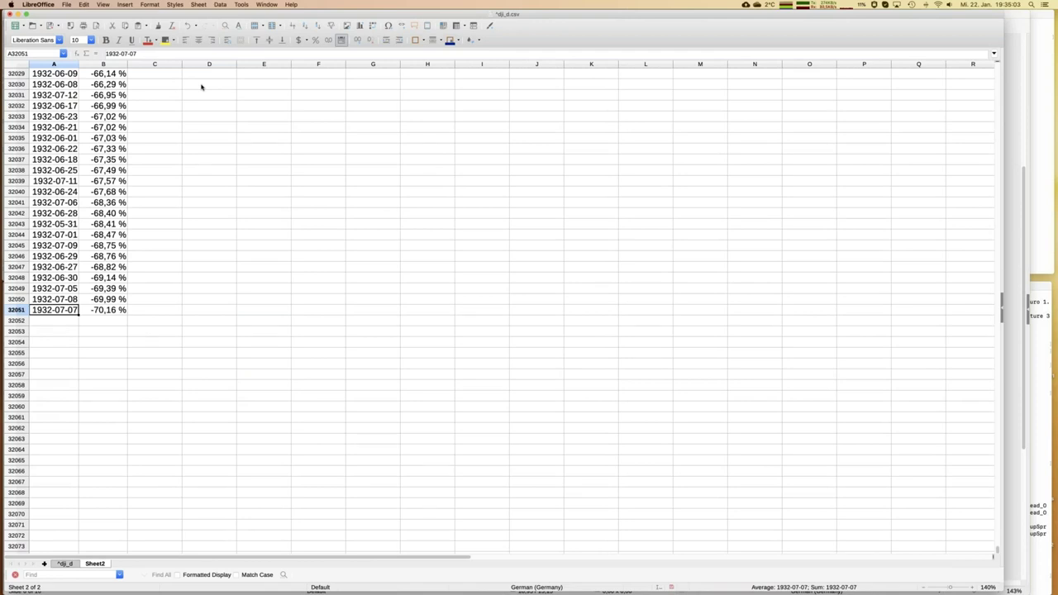
key(super+Up)
key(Down)
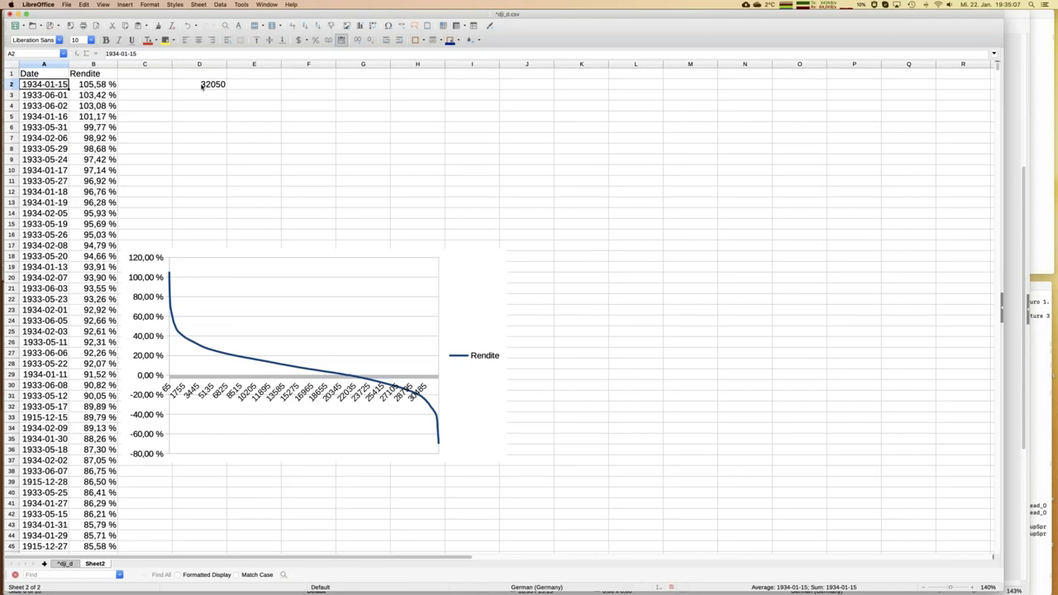
key(Down)
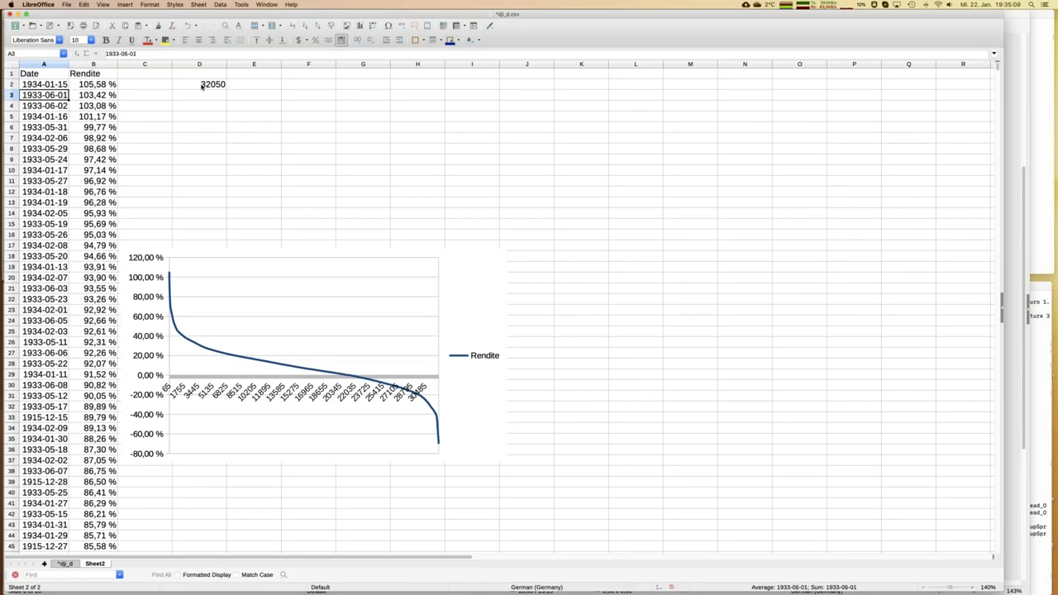
- Enter the percentages 5% in cell D4 and 95% in cell D5
key(Right)
key(Right)
key(Right)
key(Right)
key(Left)
key(Down)
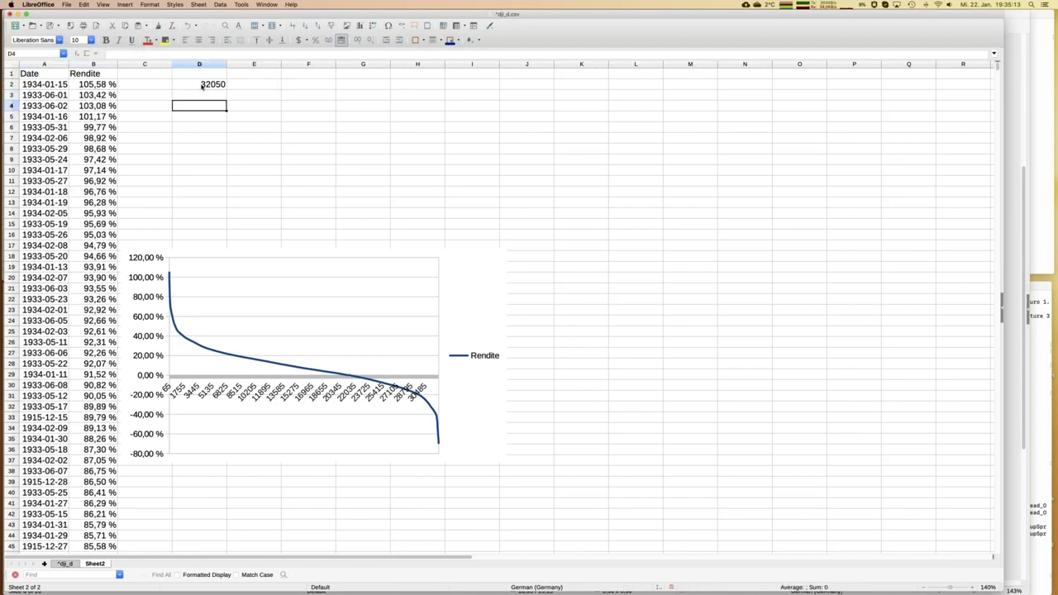
text(5%)
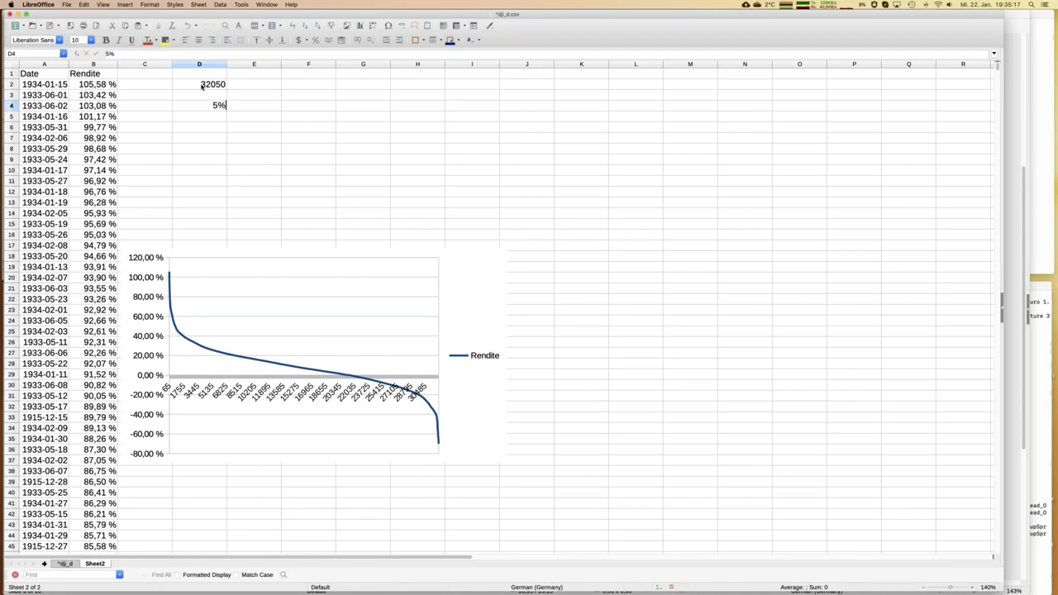
key(Return)
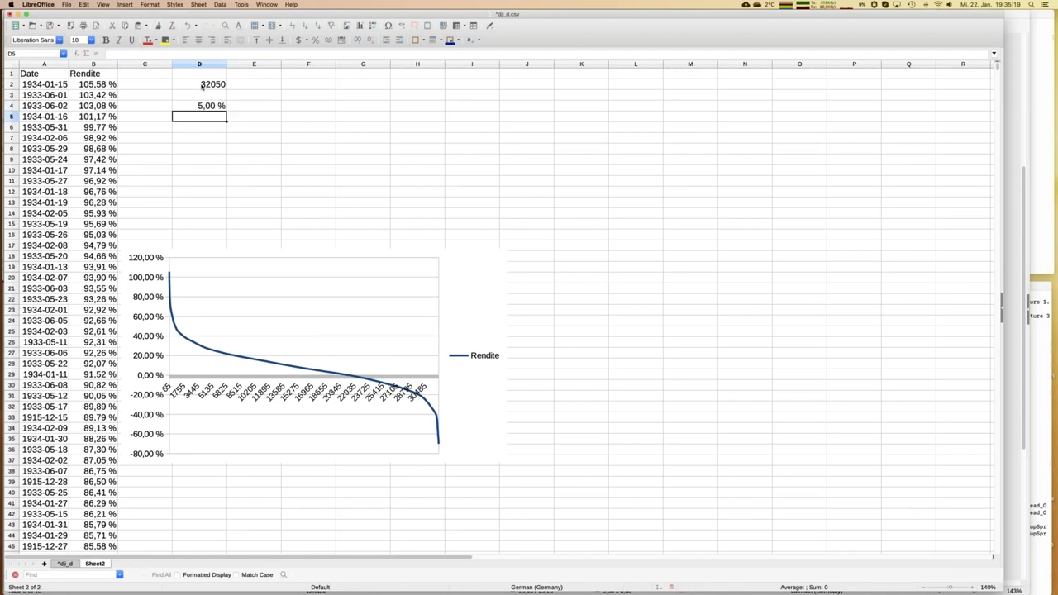
text(95%)
key(Return)
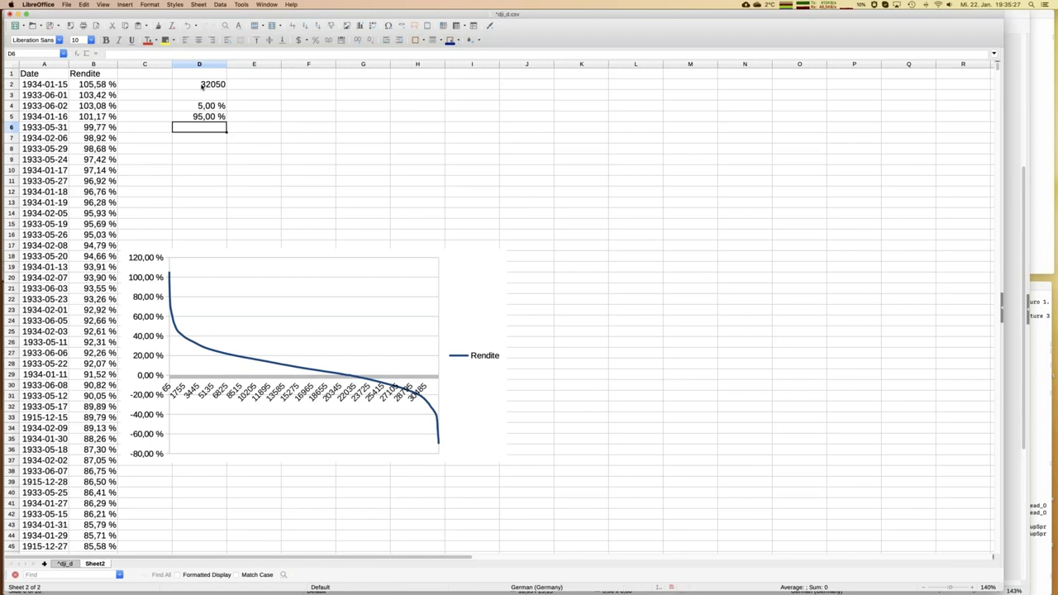
- Calculate the 5% share of the record count in cell E4 with =D4*D2
key(Up)
key(Up)
key(Right)
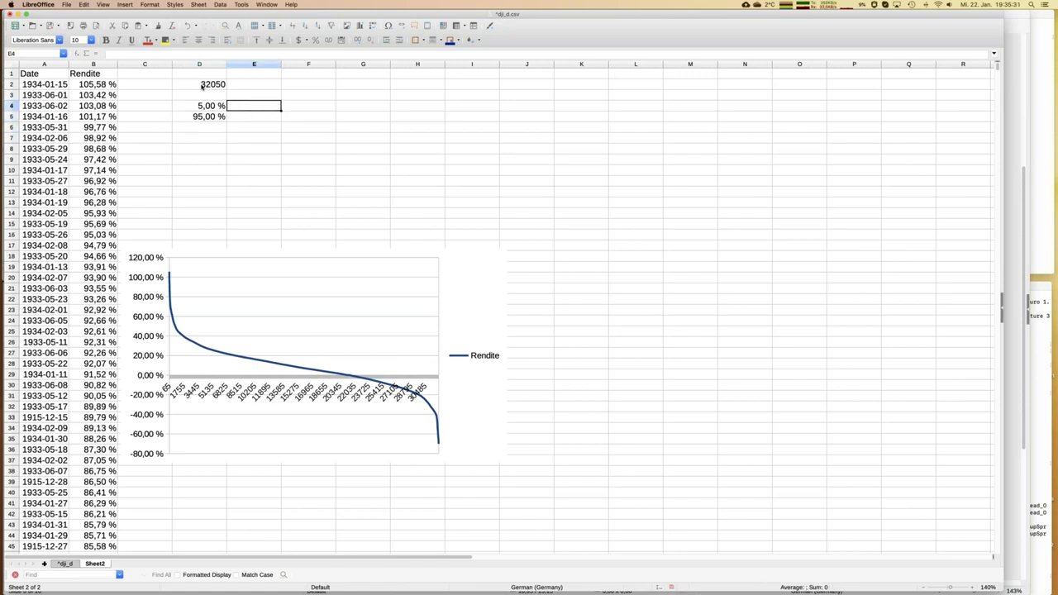
text(=)
click(205, 107)
text(*)
click(204, 86)
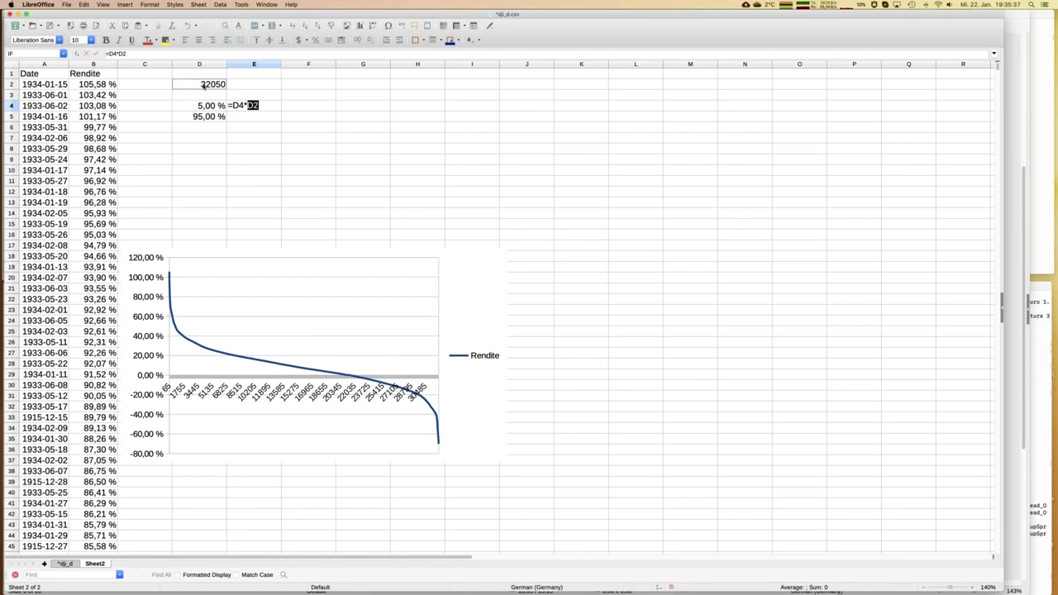
key(Return)
- Calculate the 95% share of the record count in cell E5 with =D5*D2
text(=)
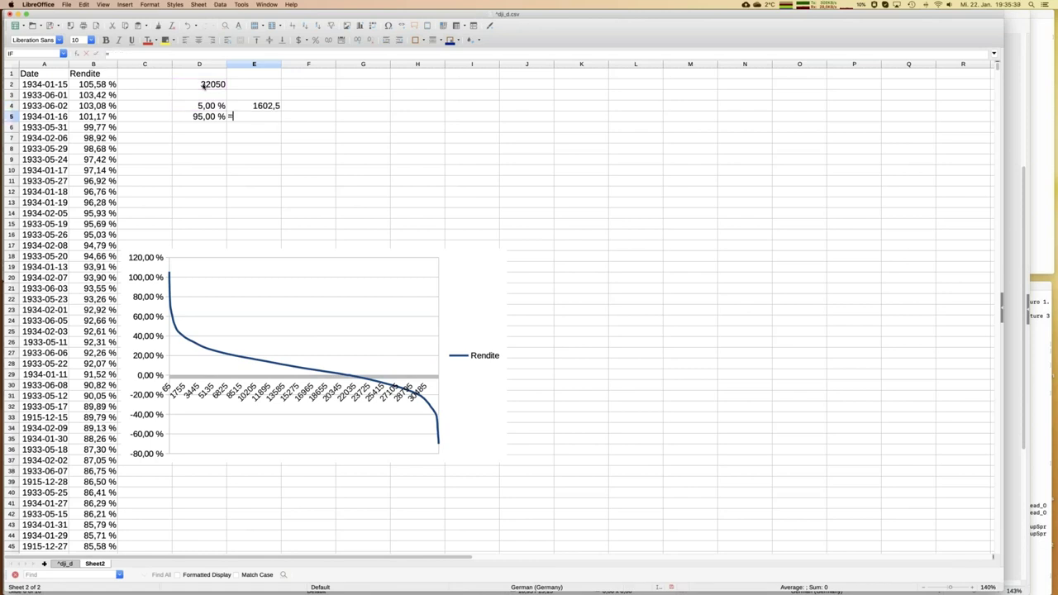
click(205, 117)
text(*)
click(212, 85)
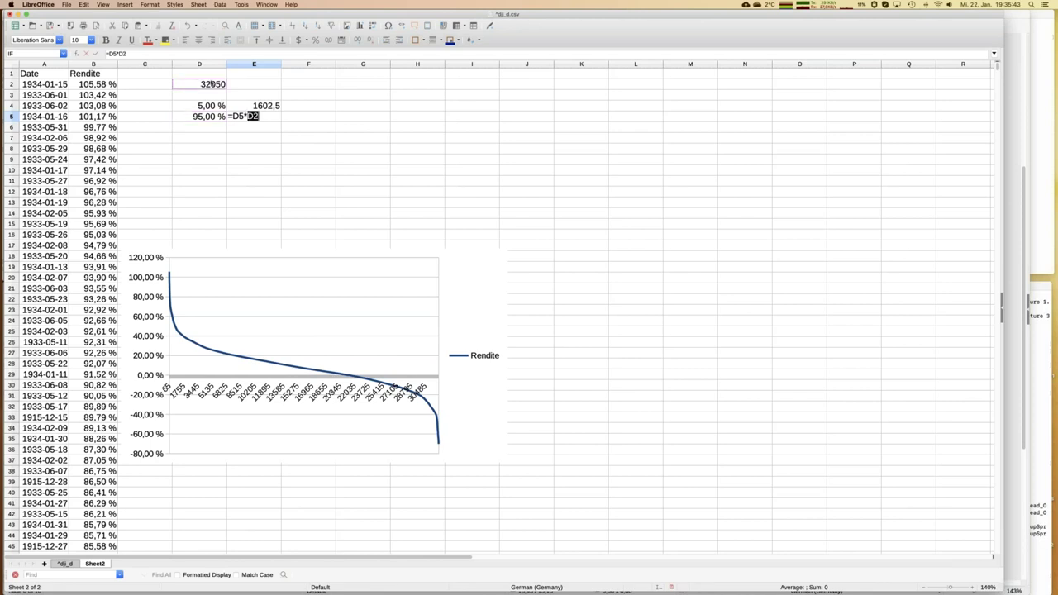
key(Return)
key(Up)
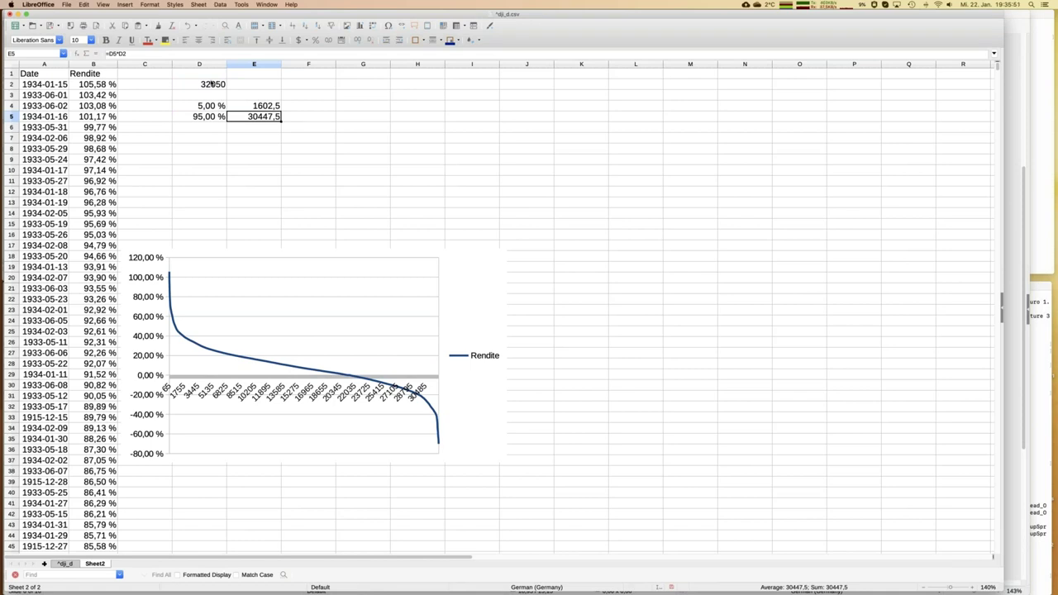
- Enter the heading VaR in cell F3 above the result cells
key(Up)
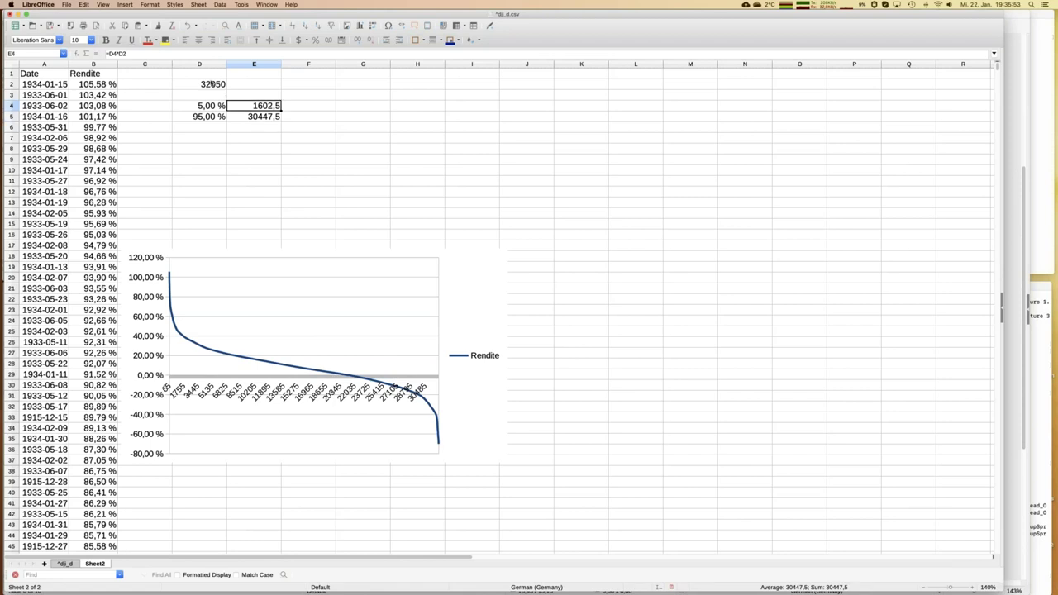
key(Right)
key(Up)
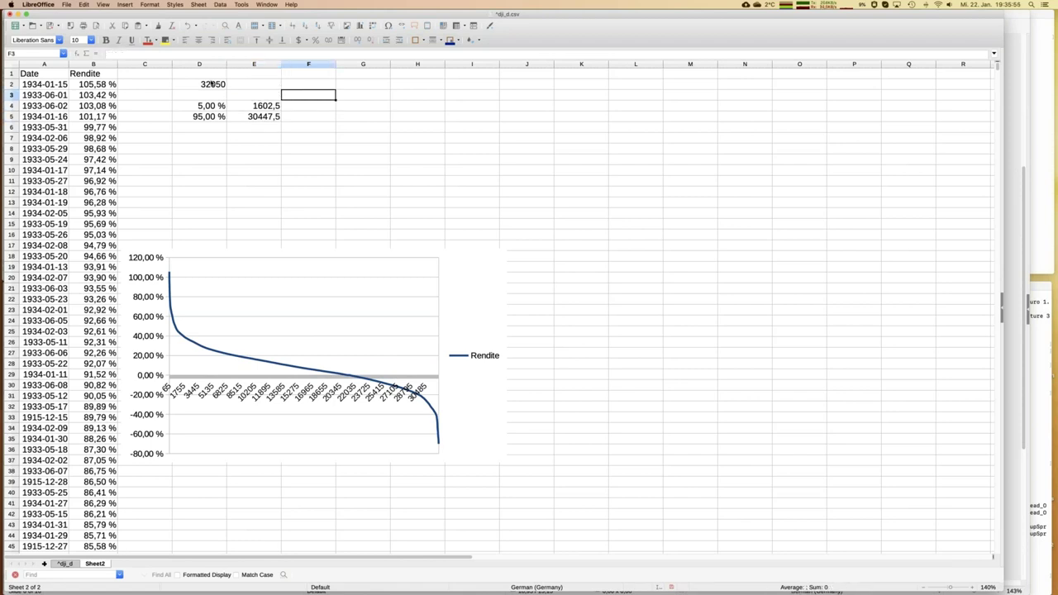
text(VaR)
key(Return)
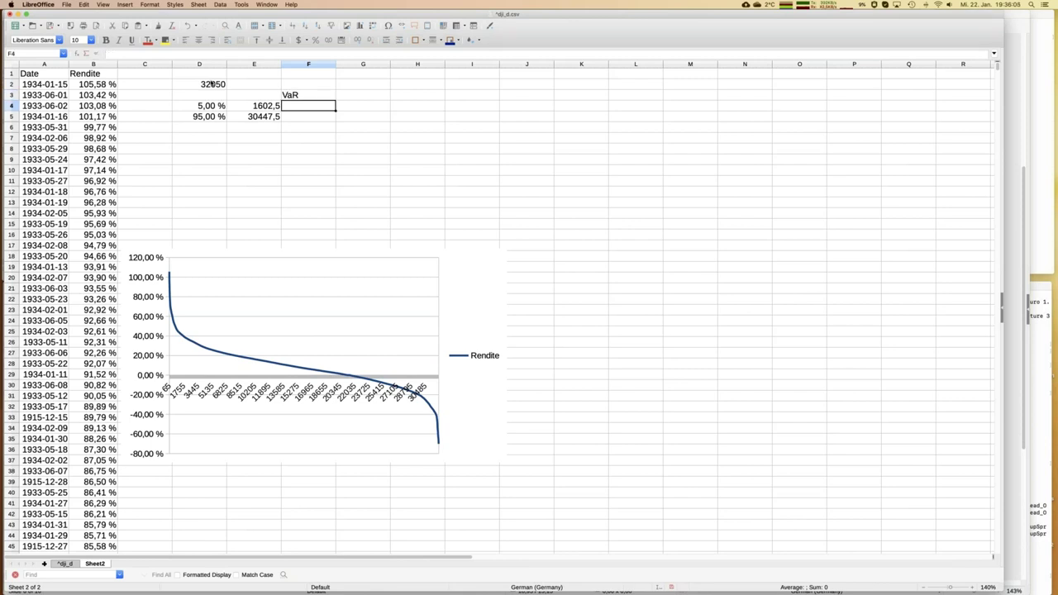
- Reference the return at the 95% rank in cell F4 with =B30448
key(Left)
key(Left)
key(Right)
key(Left)
key(Right)
key(Right)
text(=b)
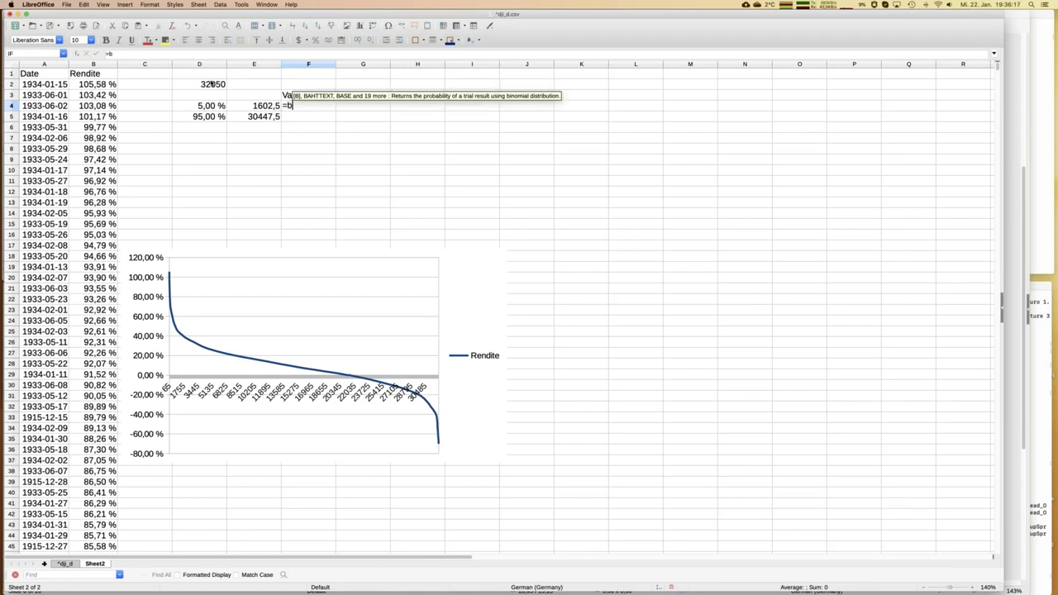
text(30)
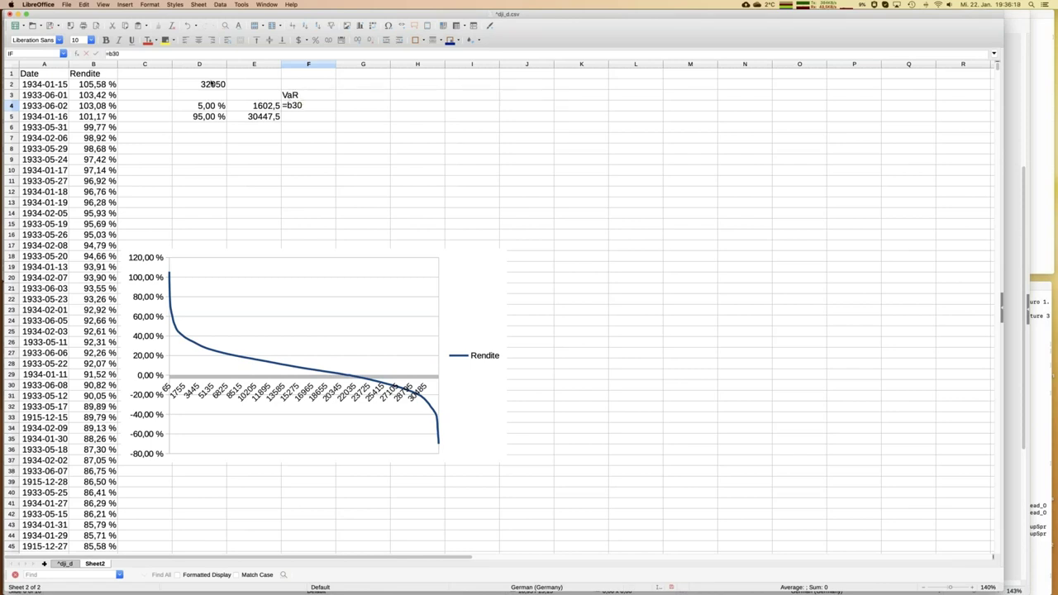
text(448)
key(Return)
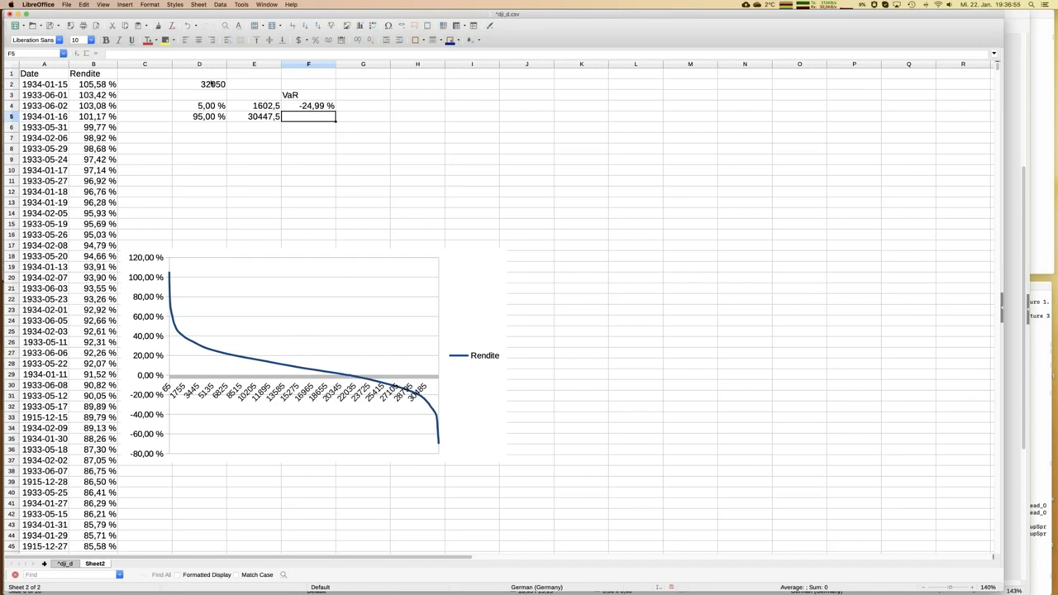
- Reference the return at the 5% rank in cell F5 with =B1603
text(=b)
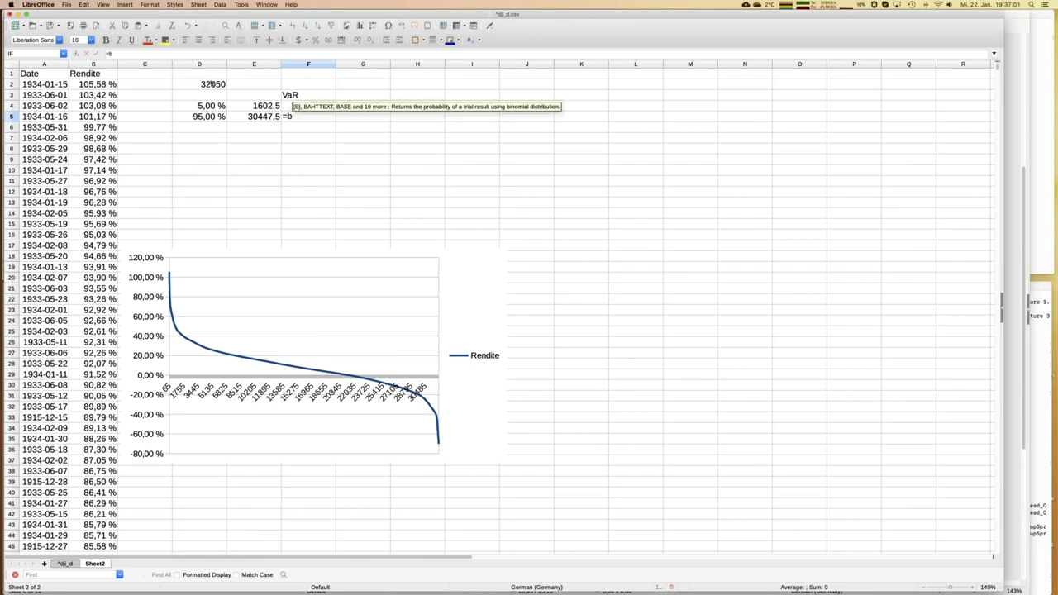
text(1603)
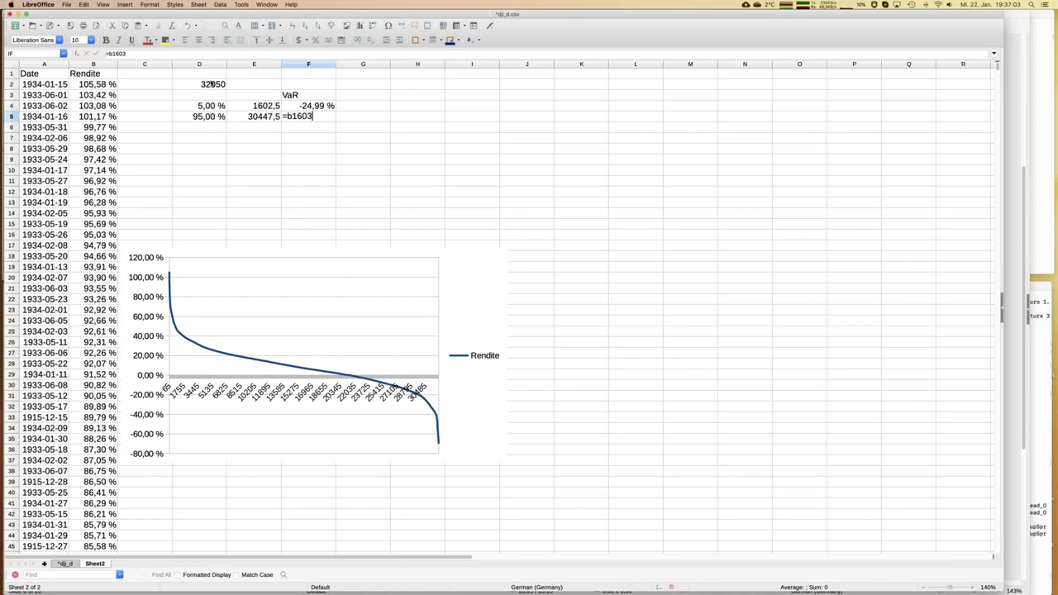
key(Return)
key(Up)
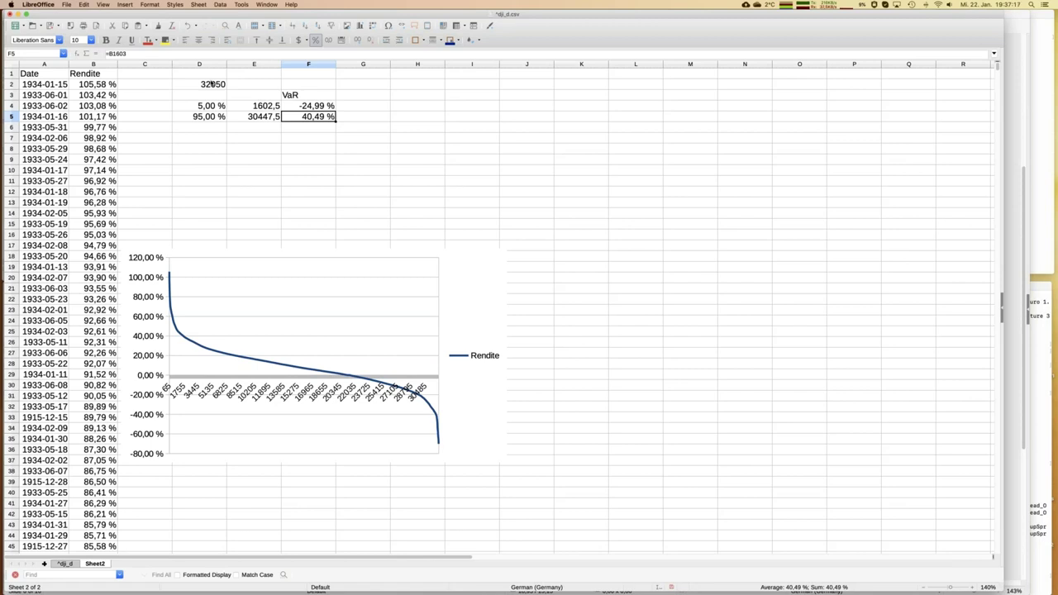
- Label cell E7 as Average and enter the formula =AVERAGE(B2:32051) in cell F7
key(Down)
key(Down)
key(Left)
text(Average)
key(Return)
key(Up)
key(Right)
text(=average)
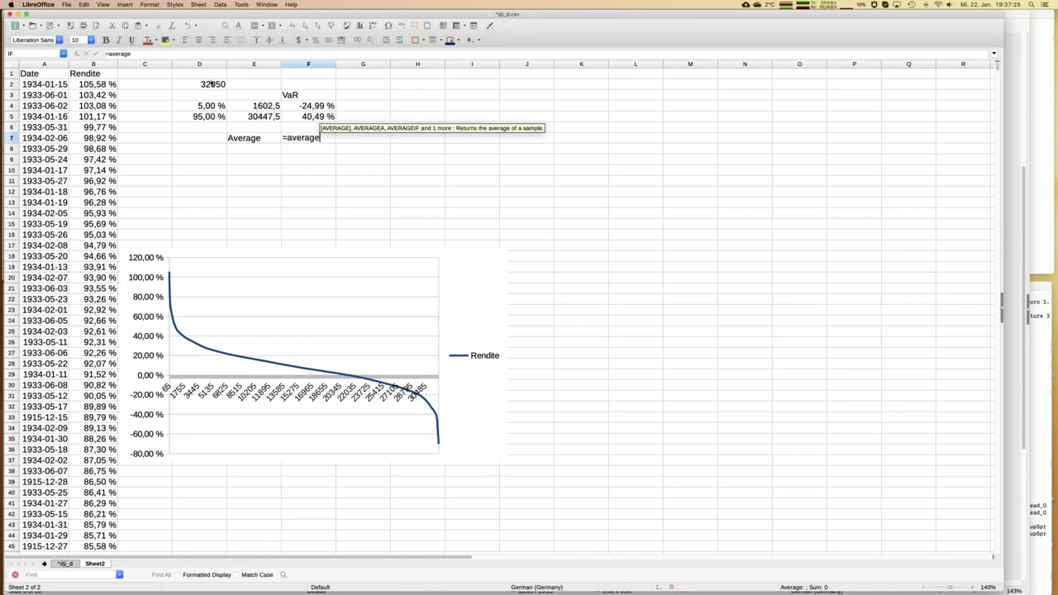
text((b2:32051)
key(Return)
key(Up)
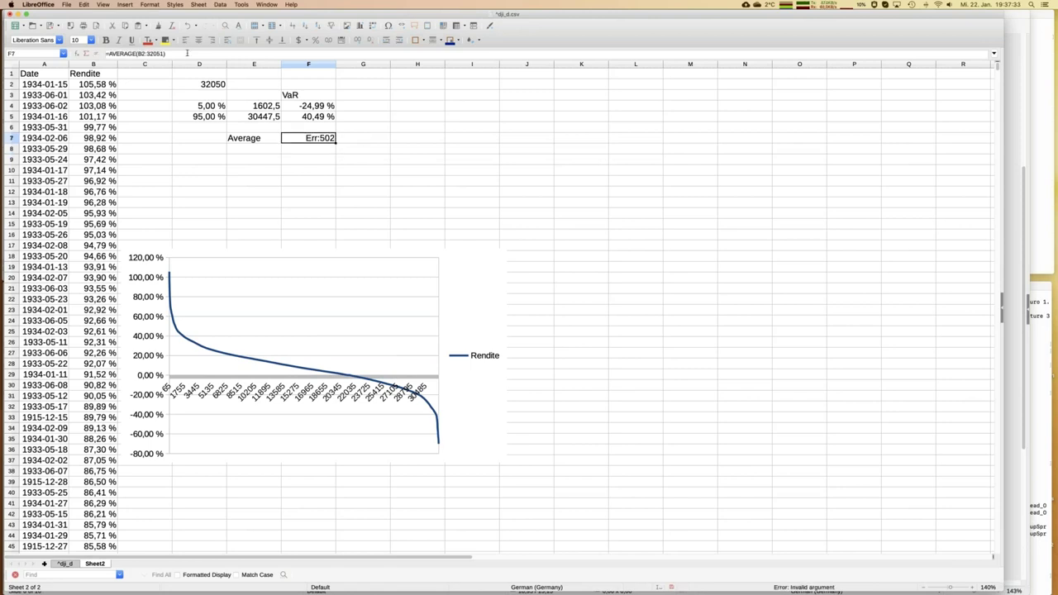
- Correct the range of the average formula in cell F7 to B2:B32051
click(187, 53)
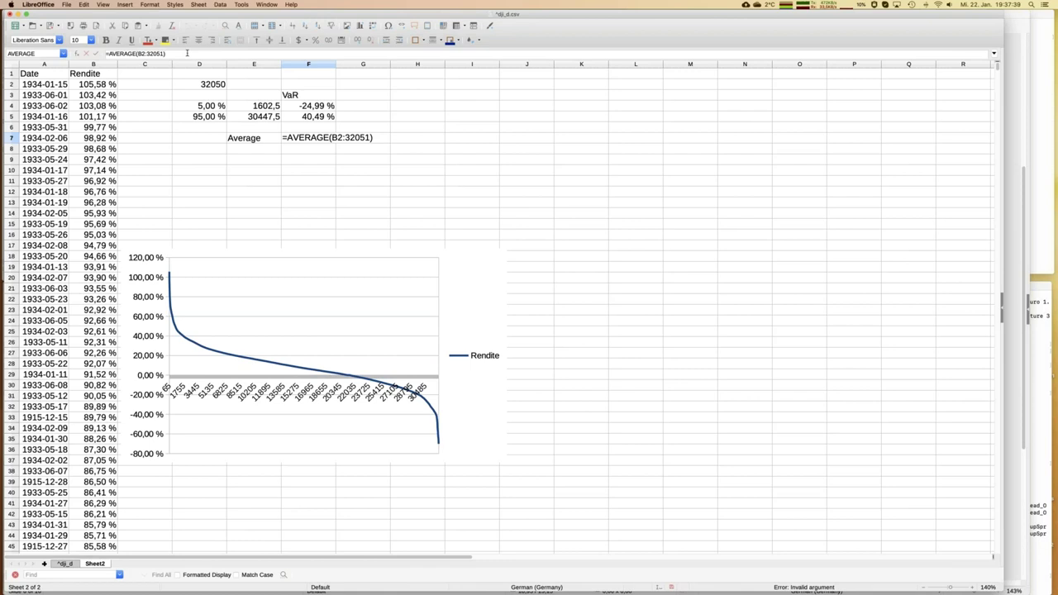
key(Return)
key(Up)
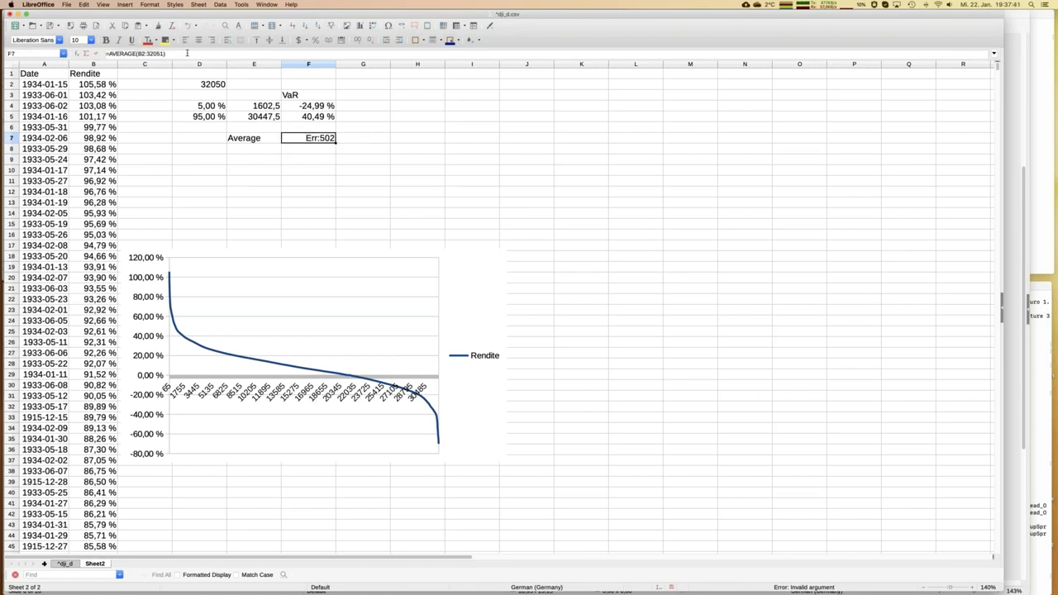
click(187, 53)
key(Left)
key(Left)
key(Left)
key(Left)
key(Left)
key(Left)
key(Left)
text(B)
key(Return)
key(Up)
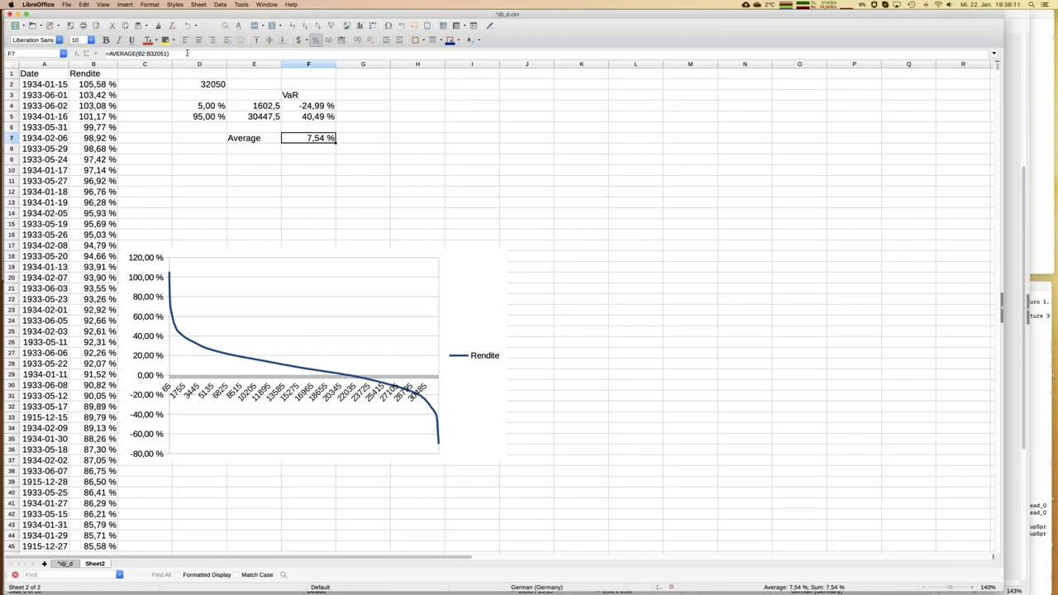
- Review the percentages, ranks and VaR results in D4:F5 and compare them with the average return in F7
key(Up)
key(Up)
key(Up)
key(Left)
key(Left)
key(Right)
key(Right)
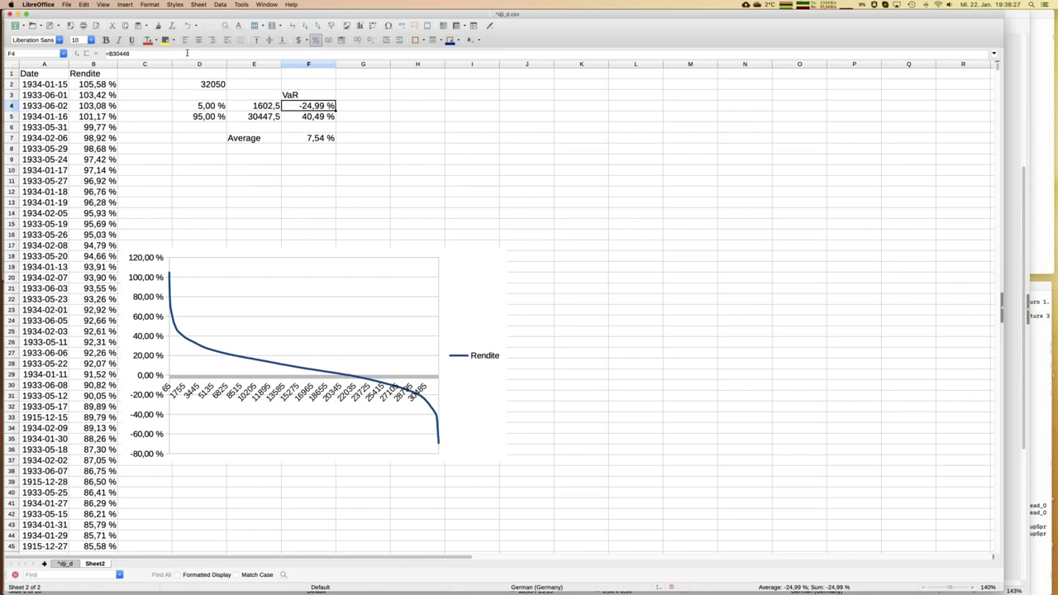
key(Down)
key(Down)
key(Down)
key(Down)
key(Up)
key(Up)
key(Up)
key(Up)
key(Down)
key(Down)
key(Down)
key(Up)
key(Up)
key(Up)
- Highlight the Value at Risk result in cell F4 with a yellow background
click(313, 169)
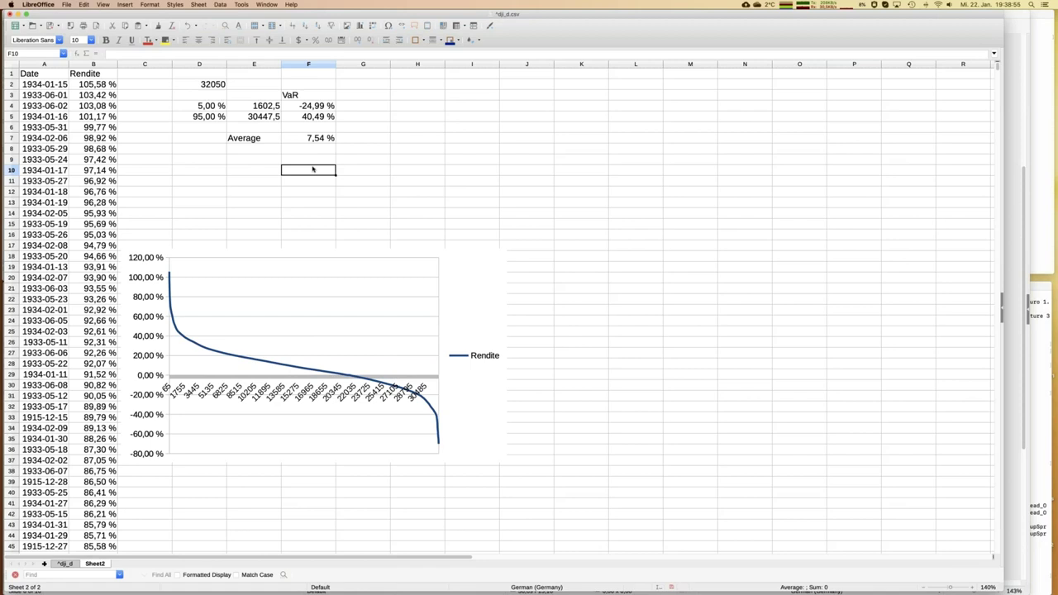
key(Up)
key(Up)
key(Up)
key(Up)
key(Up)
key(Up)
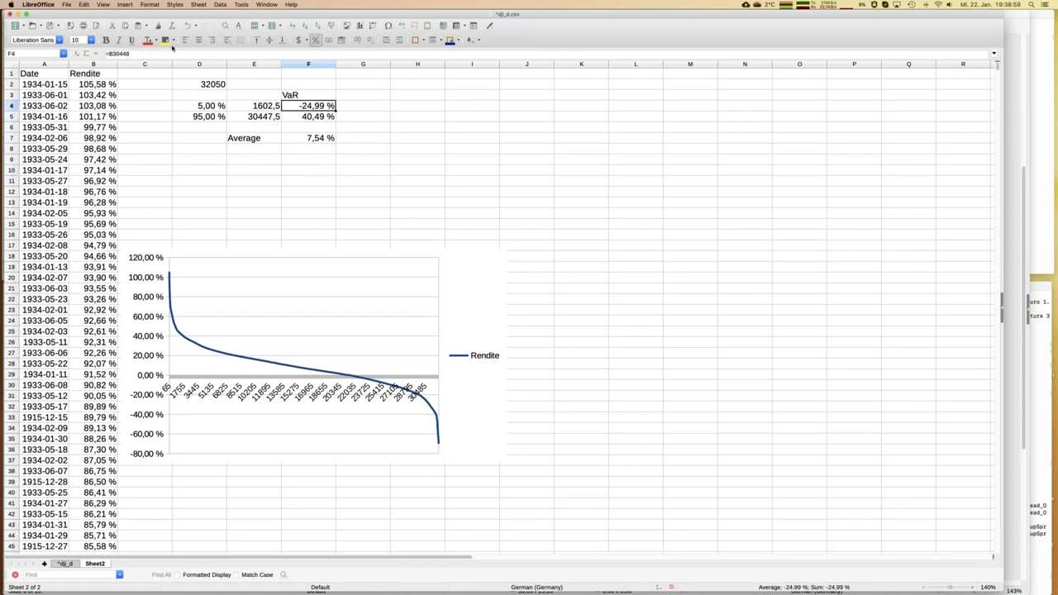
click(167, 40)
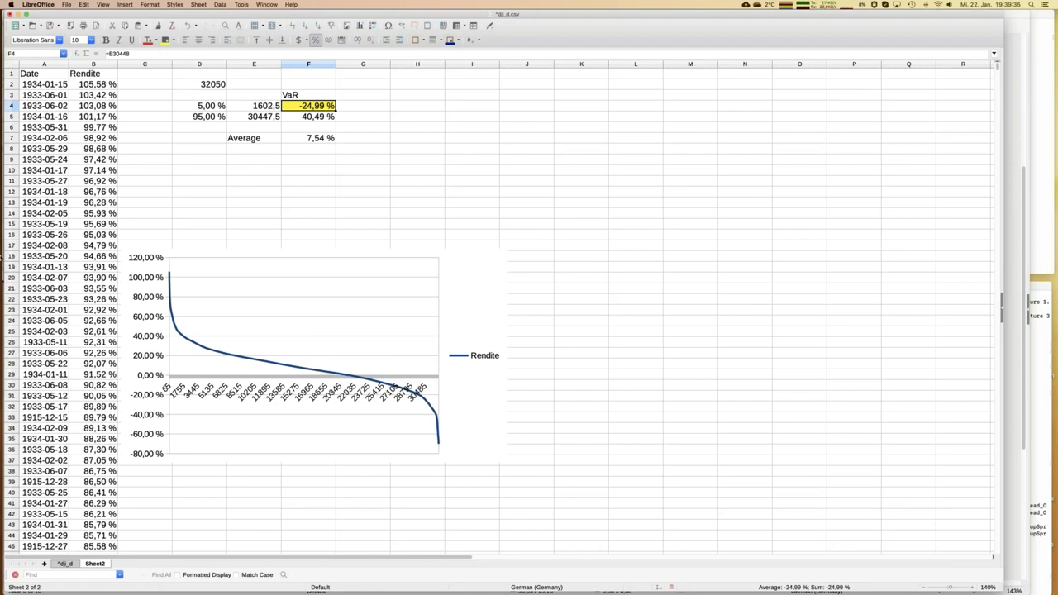
- Switch to the presentation JFD_Bank_VaR_DE_20200122.odp to view its Beispiele slide
mouse_move(5, 248)
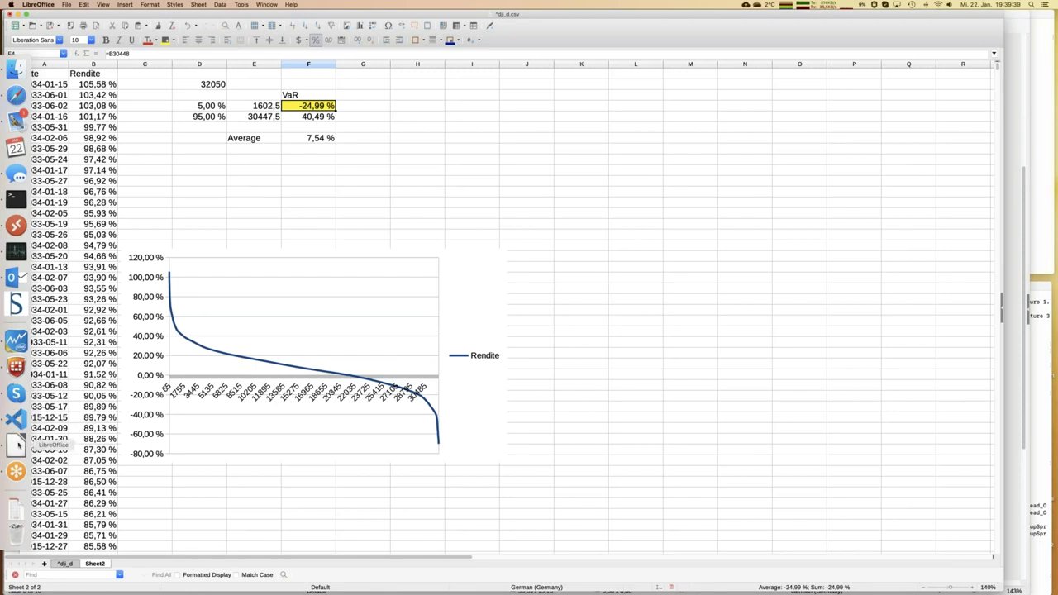
click(266, 4)
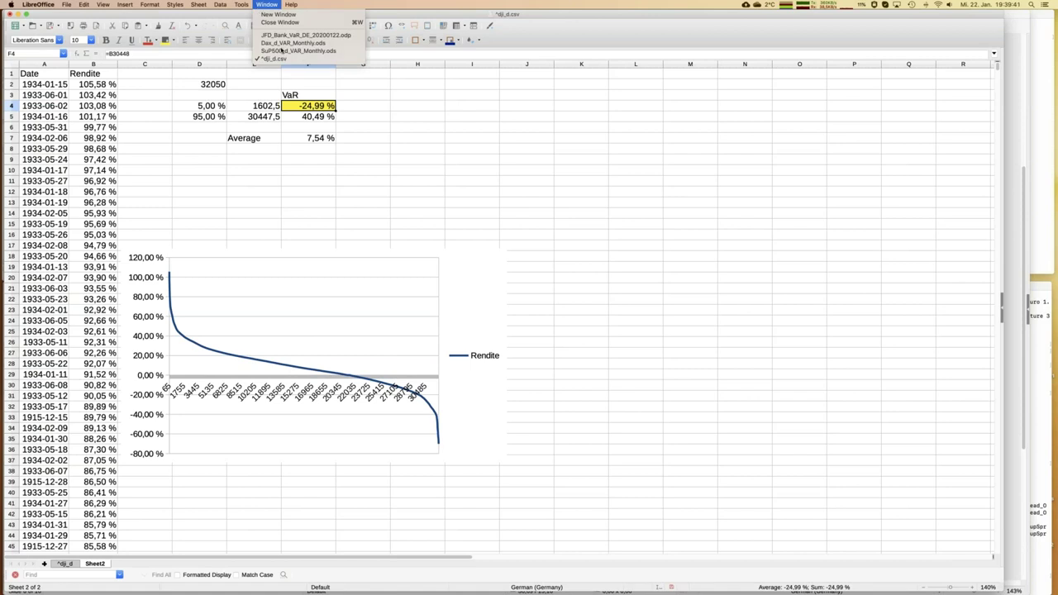
click(263, 254)
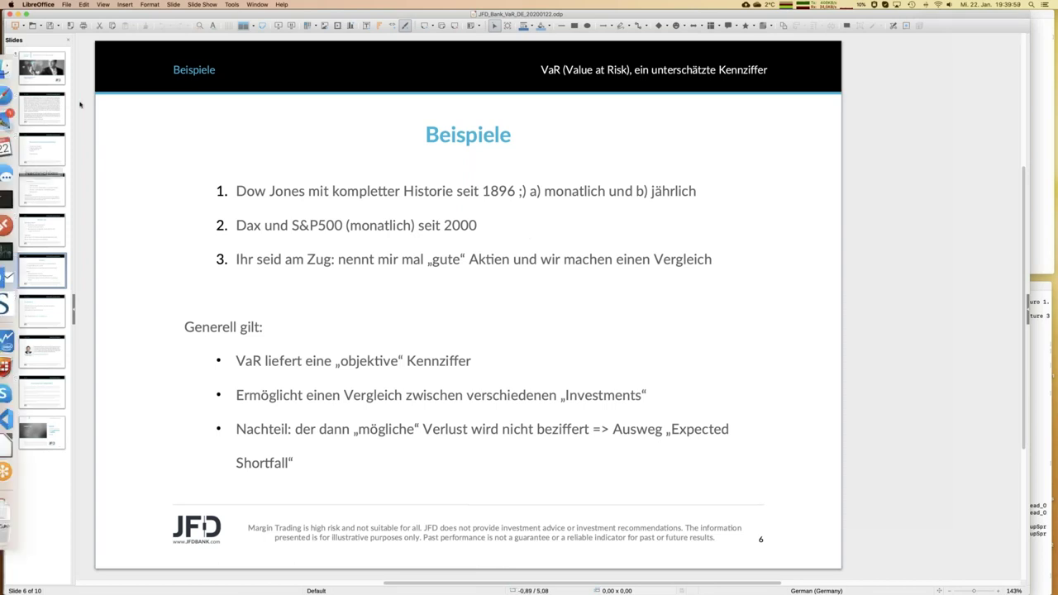
- Switch to the spreadsheet Dax_d_VAR_Monthly.ods and enlarge the Dax sheet's display to 120%
click(256, 4)
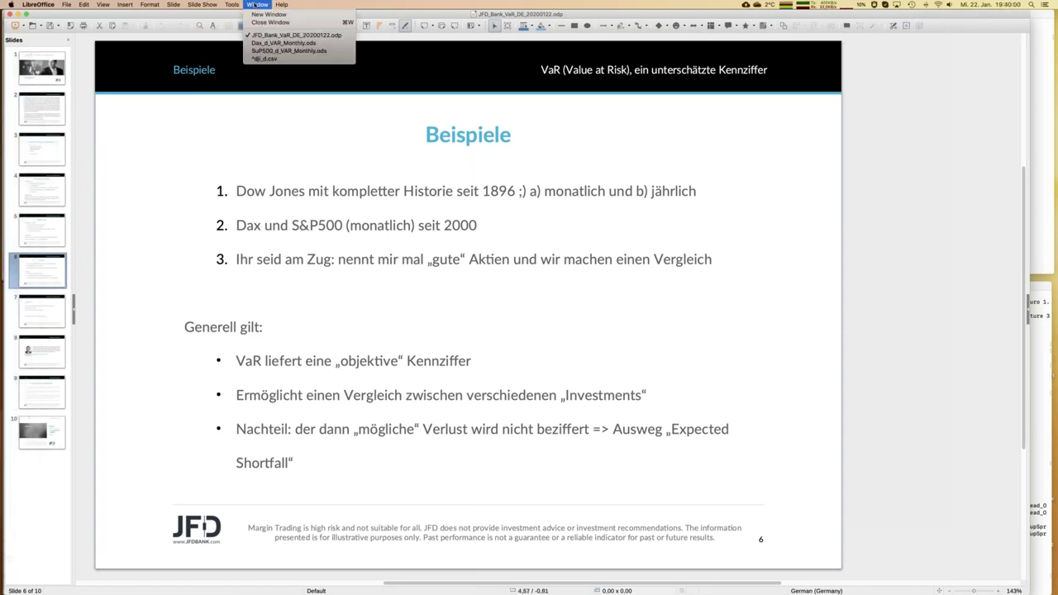
click(268, 43)
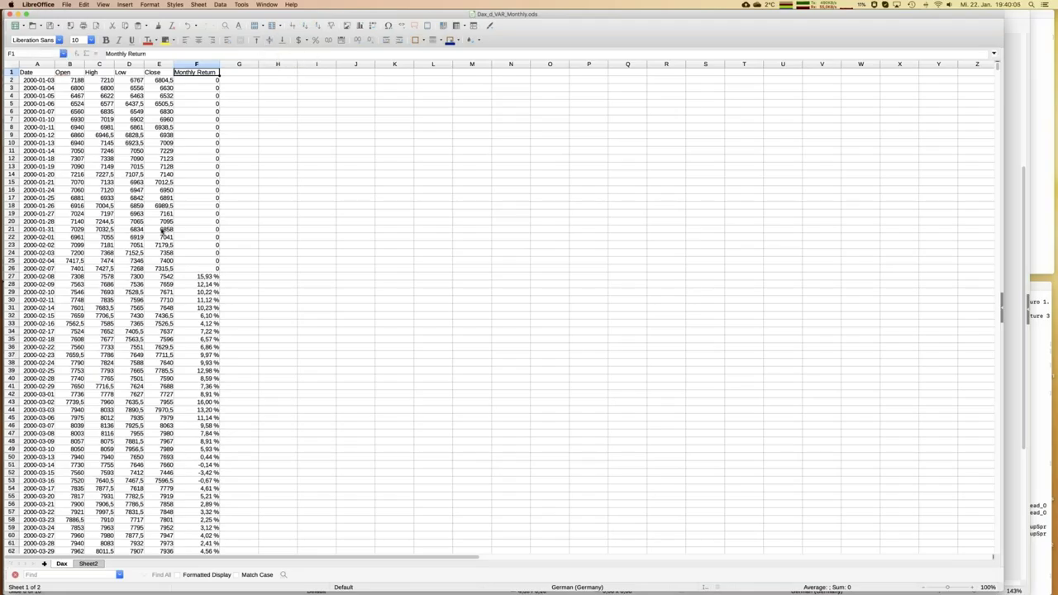
click(973, 588)
click(974, 588)
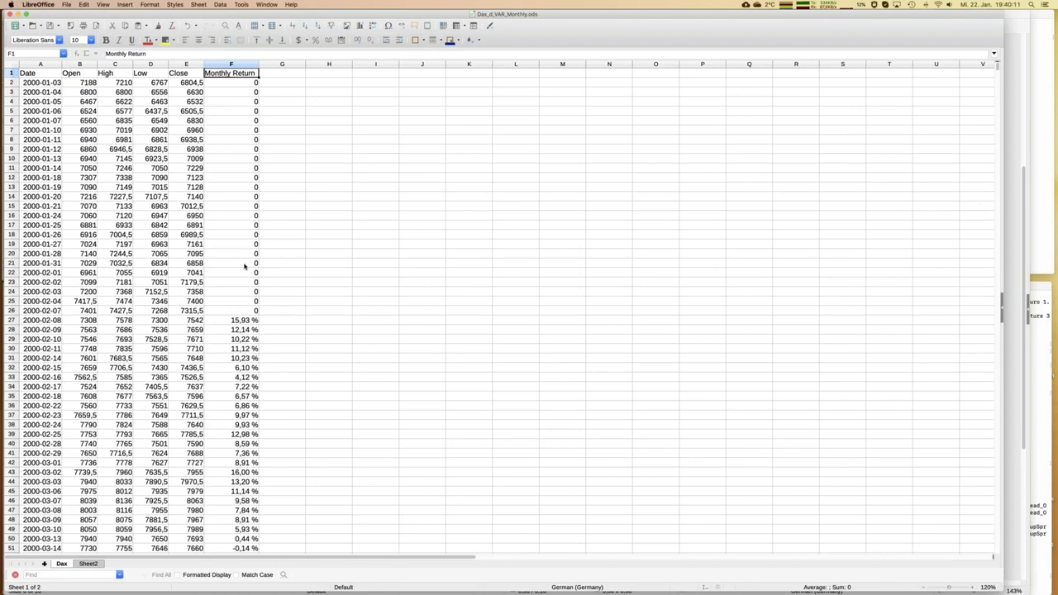
- Examine the first date in A2 and the monthly return formula with its referenced closing prices in F27
click(49, 84)
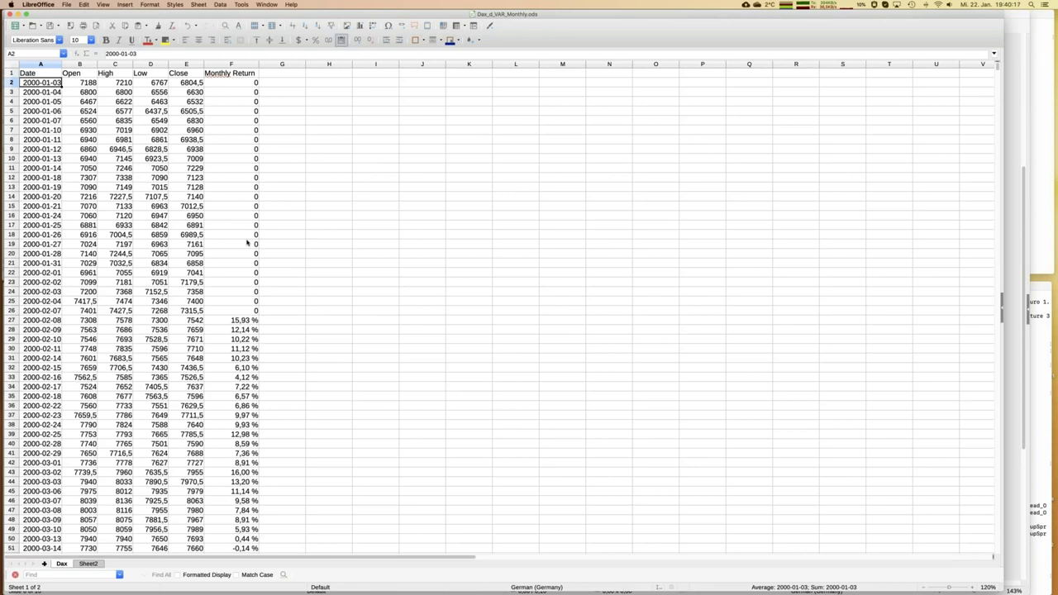
click(244, 325)
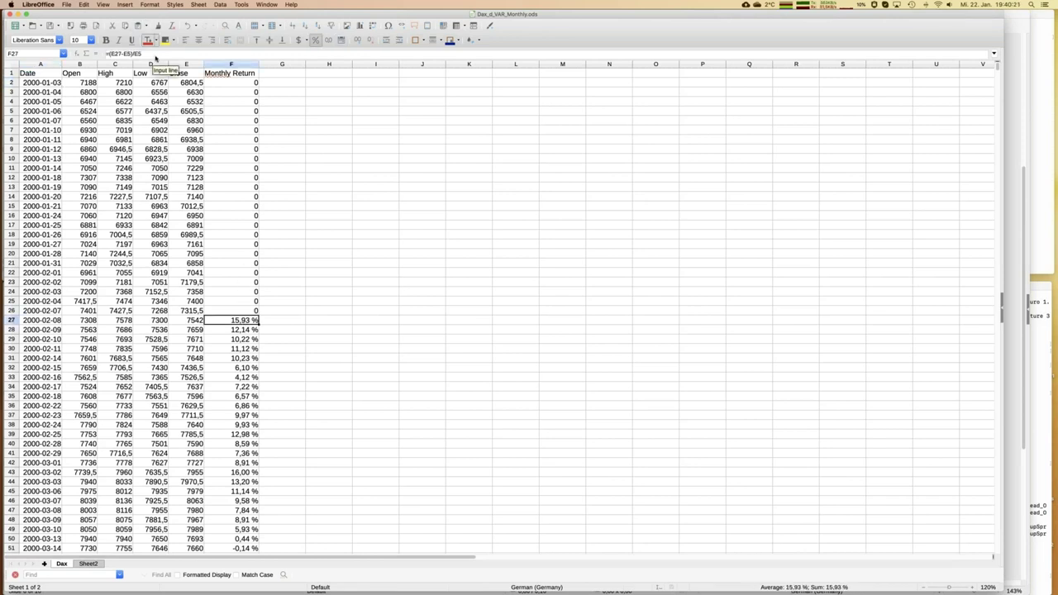
click(154, 54)
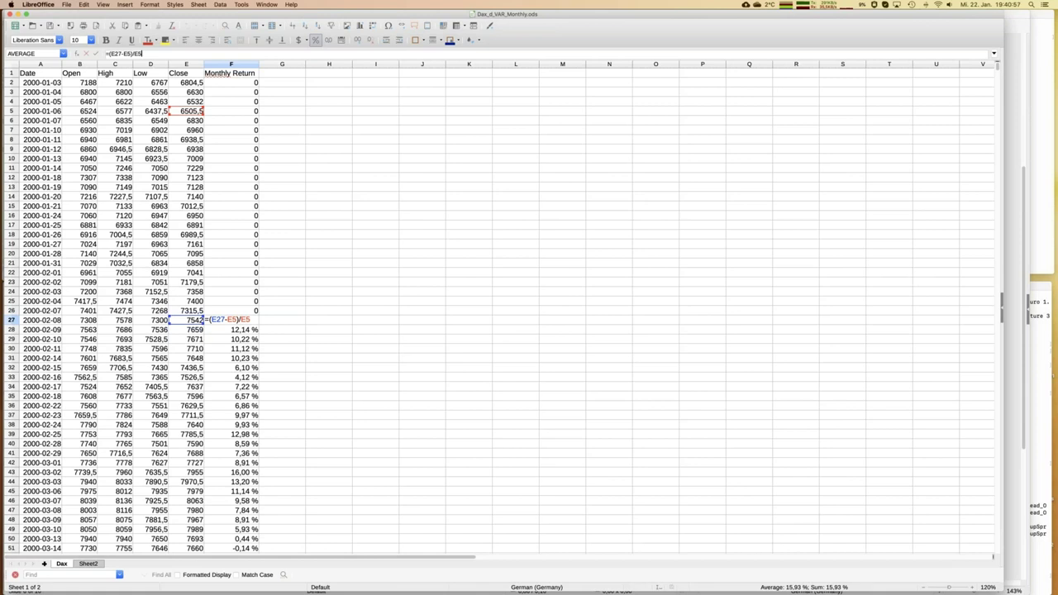
key(Return)
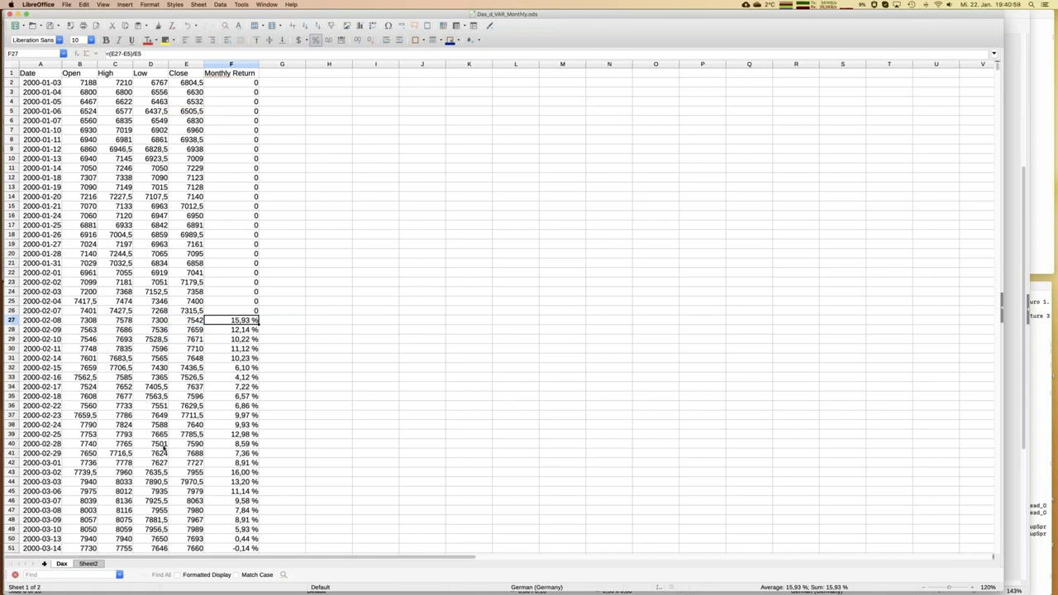
- Highlight the VAR5% label in cell E4 of Sheet2 with a yellow background
click(89, 564)
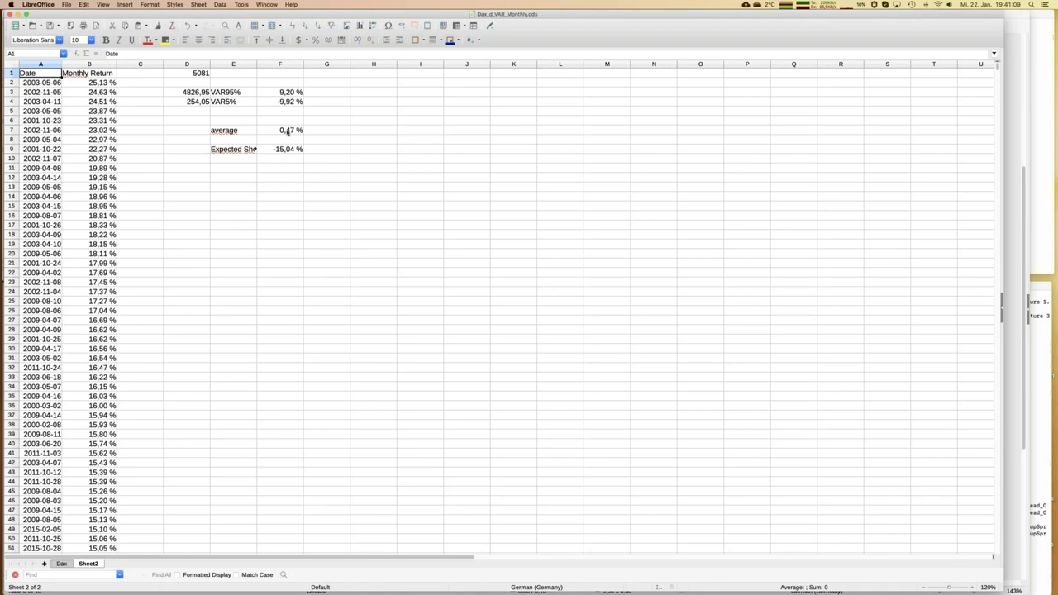
click(229, 92)
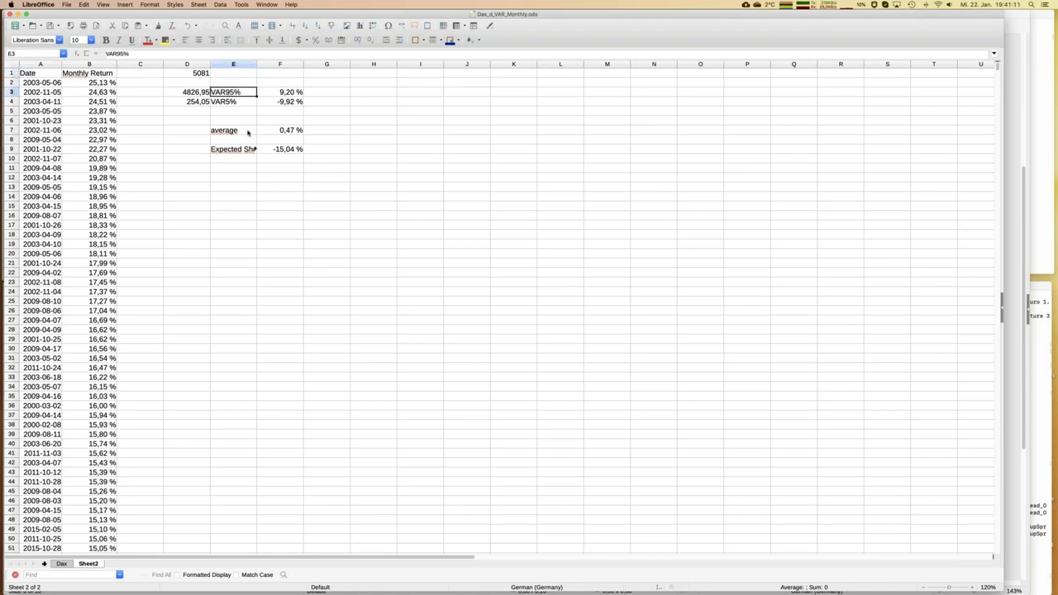
click(235, 103)
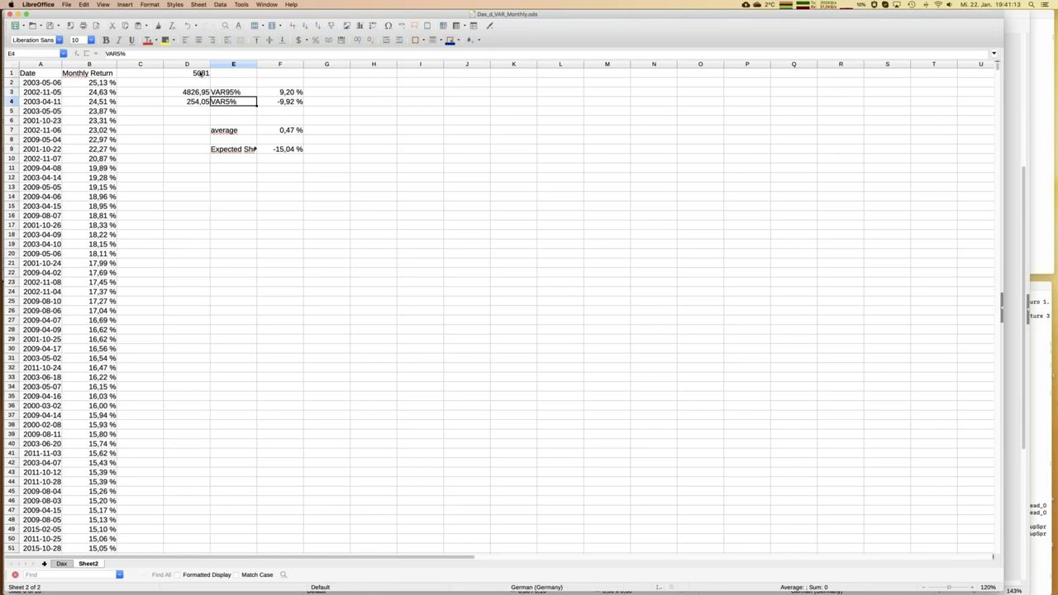
click(165, 40)
- Examine the Expected Shortfall entry in row 9 and the average formula behind it in F9
click(234, 150)
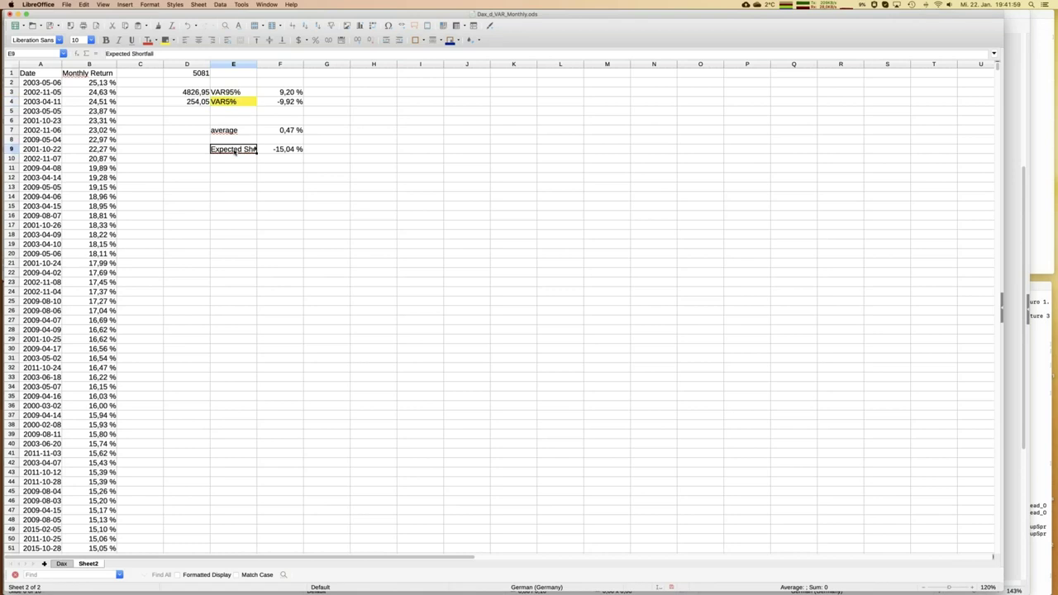
click(287, 150)
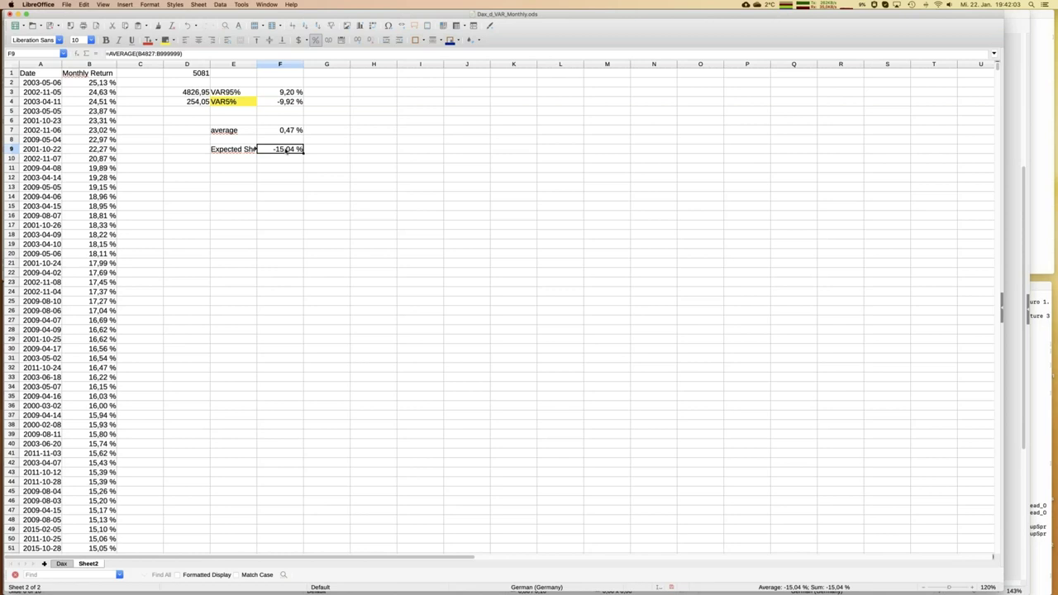
double_click(256, 149)
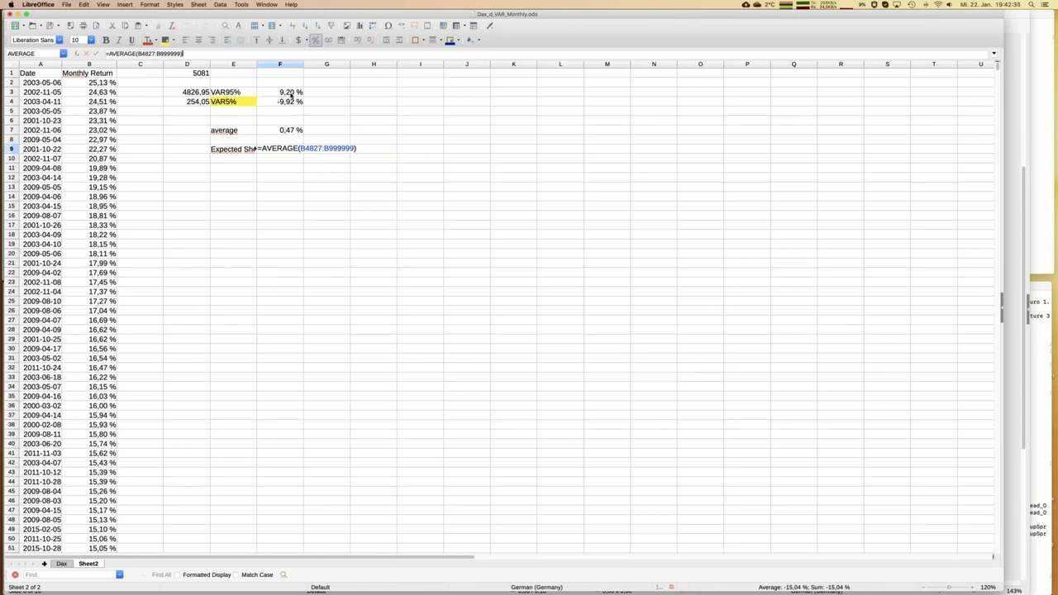
key(Return)
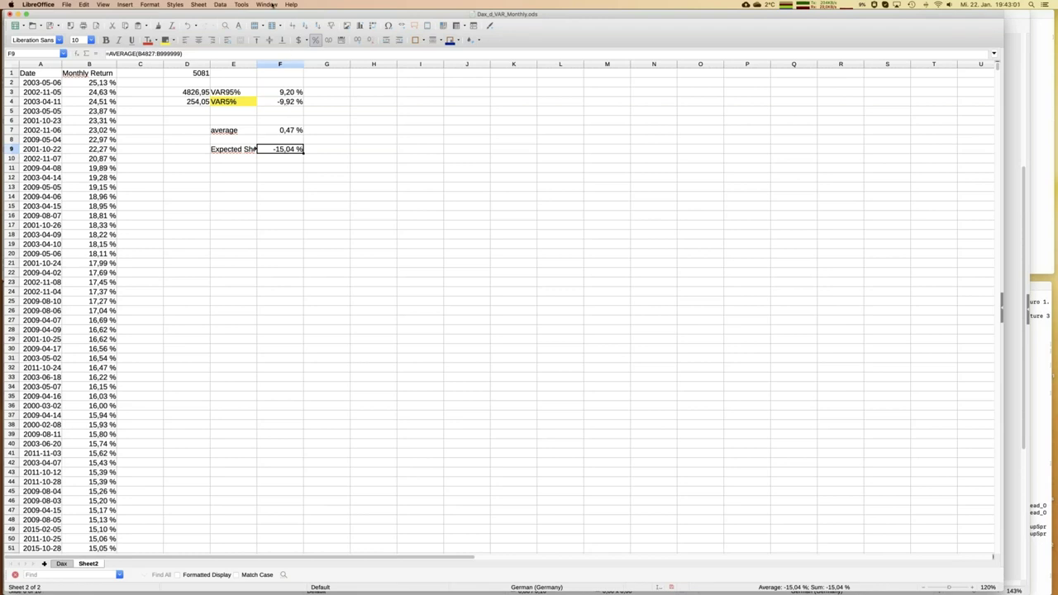
- Switch to the spreadsheet SuP500_d_VAR_Monthly.ods and enlarge the SuP500 sheet's display to 120%
click(273, 5)
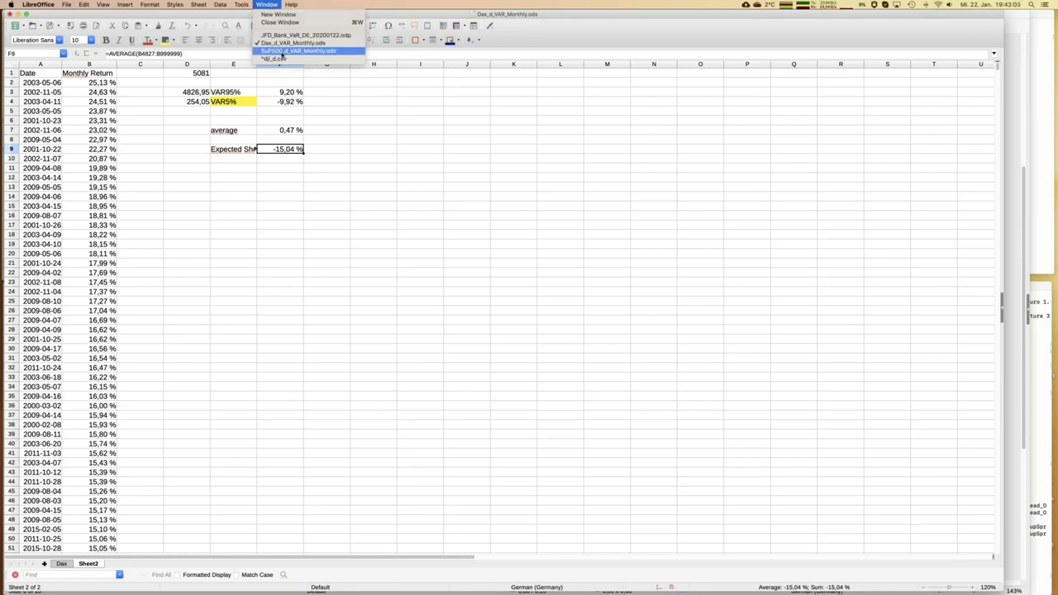
click(282, 51)
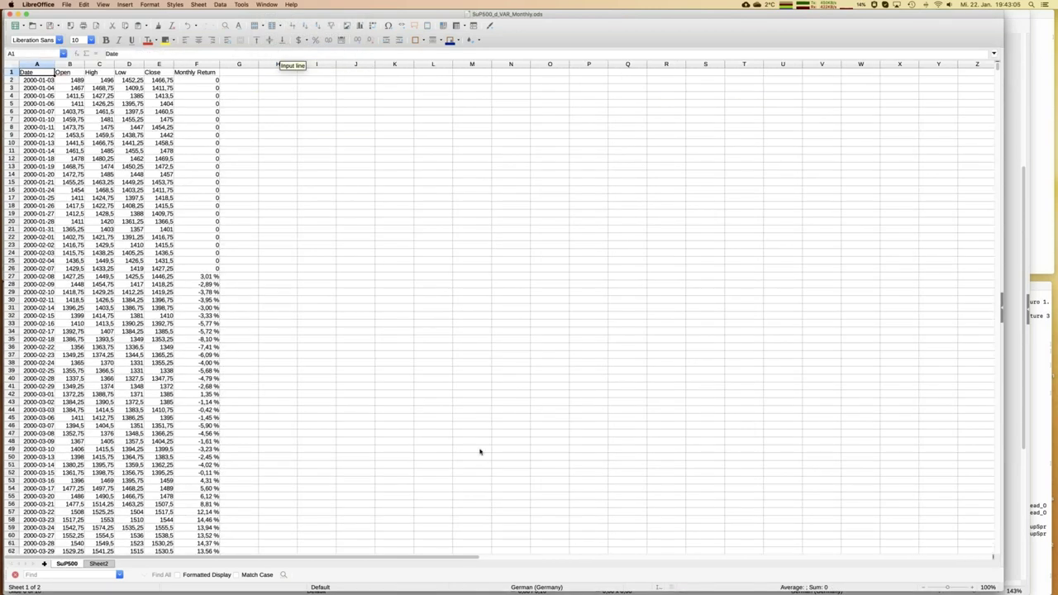
click(974, 590)
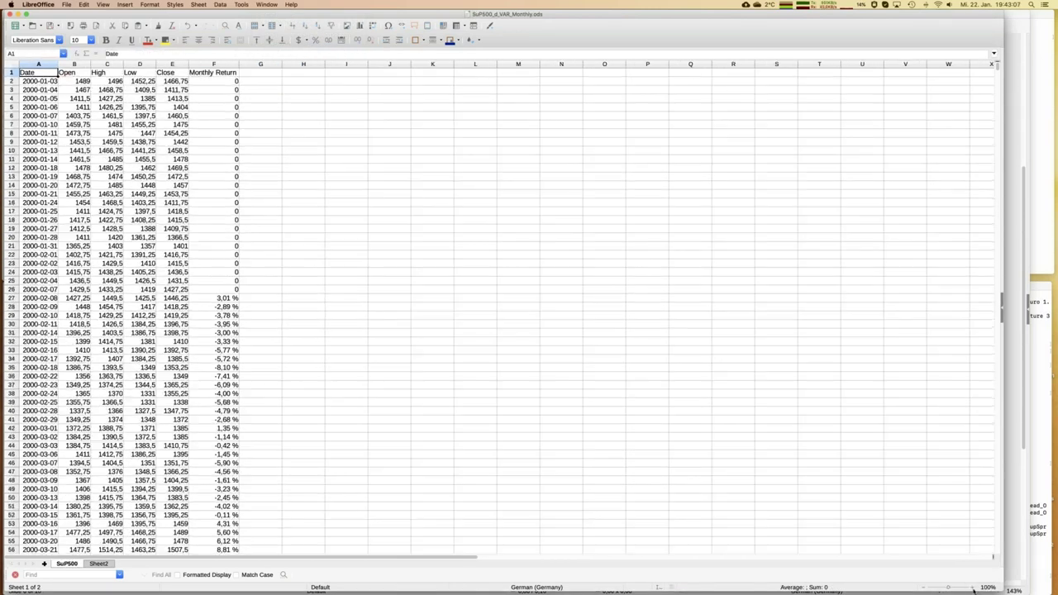
click(974, 590)
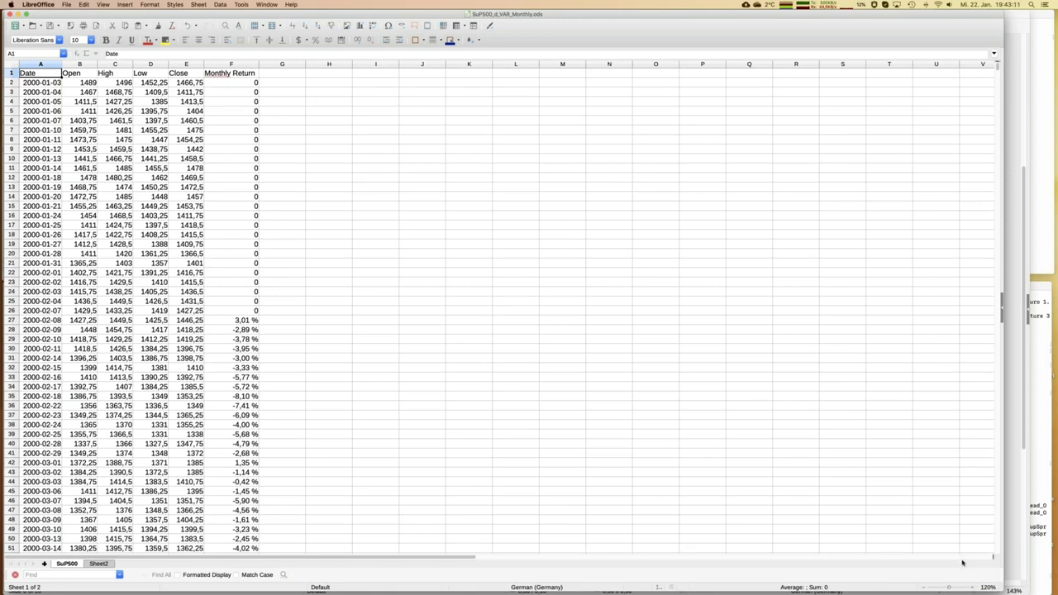
- Examine the monthly return formula in F27 and check how far down column F the S&P 500 data extends
click(238, 320)
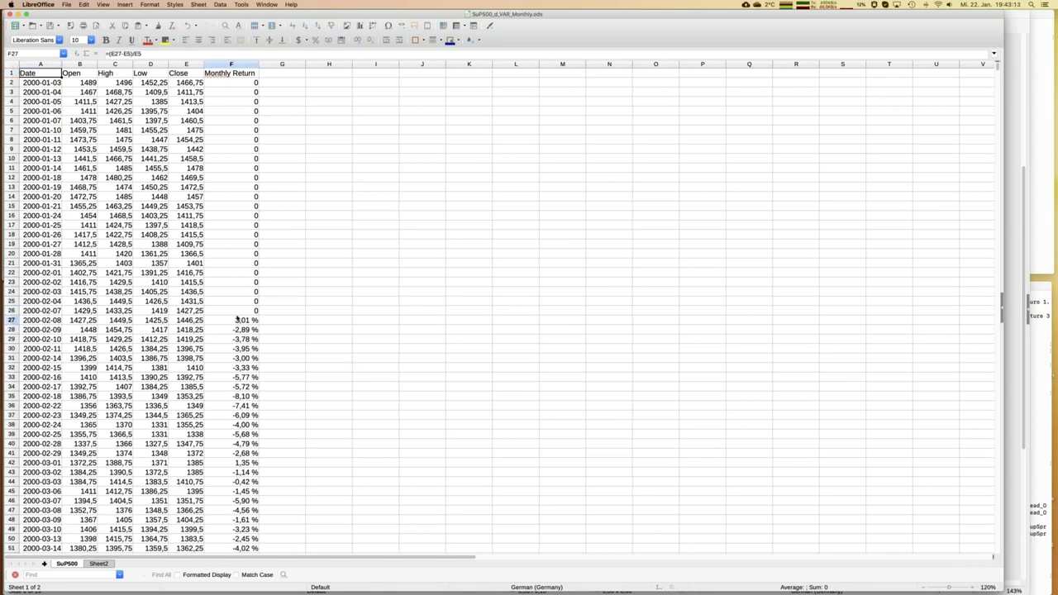
click(156, 52)
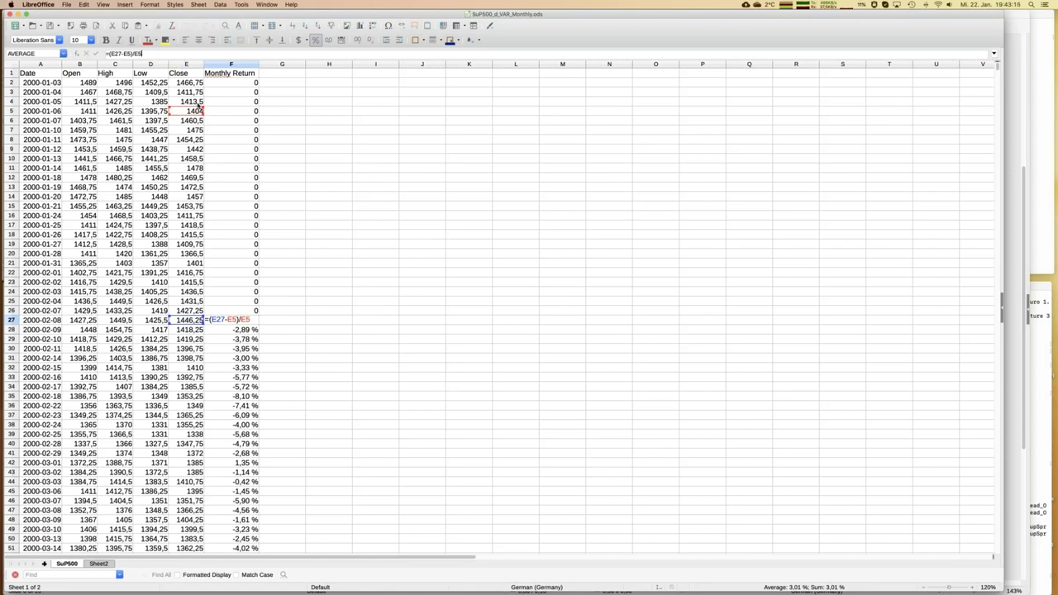
click(303, 376)
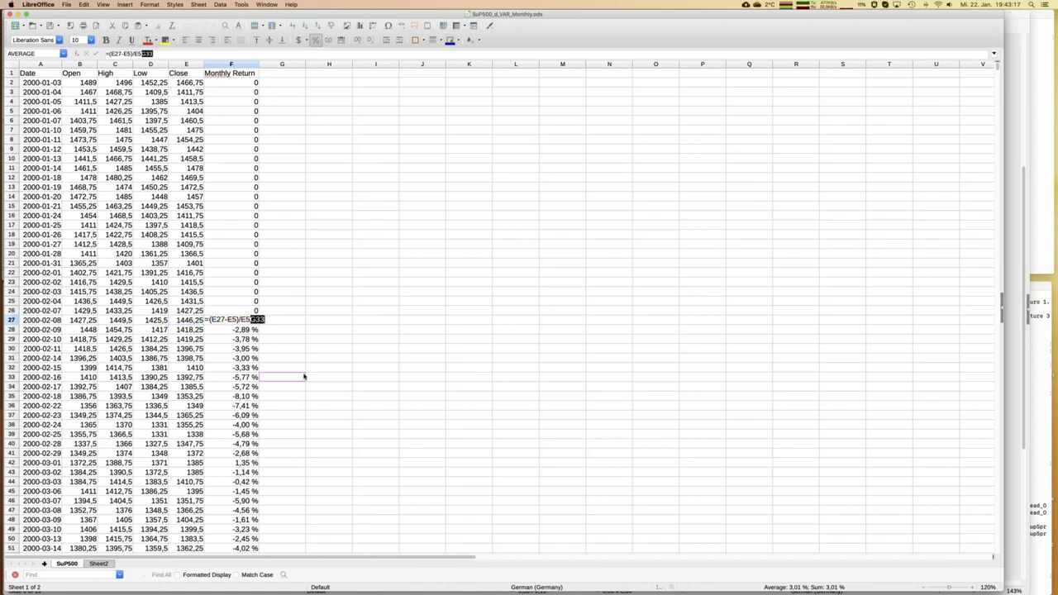
key(Escape)
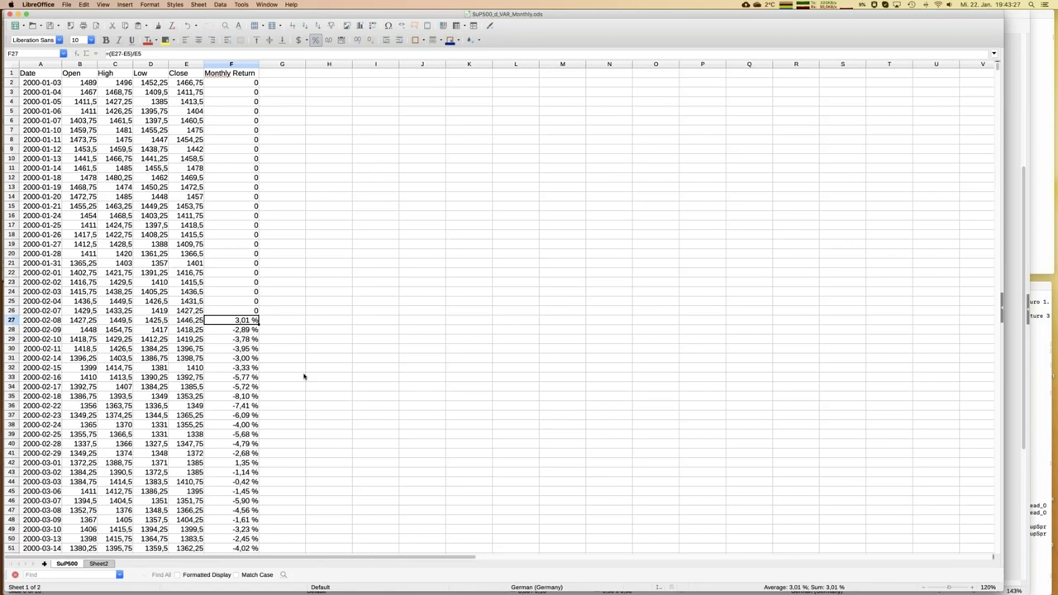
key(super+Down)
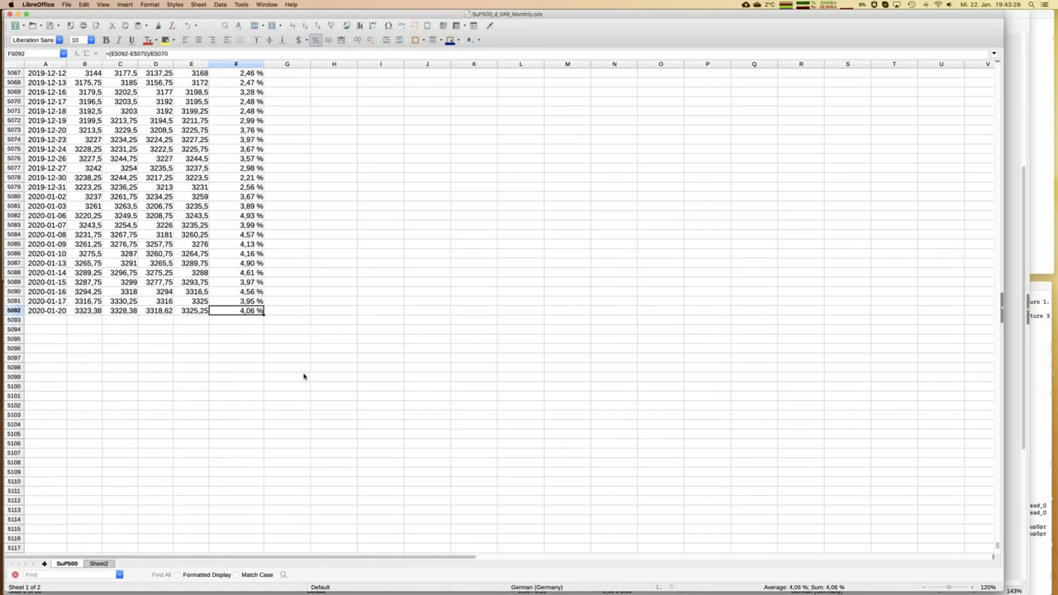
key(super+Up)
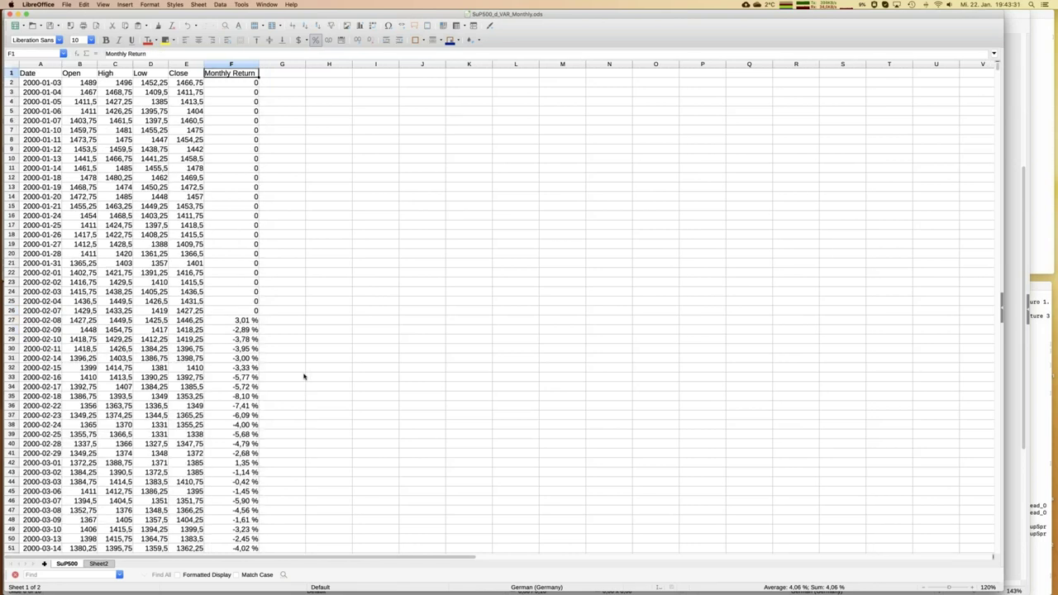
- Highlight the VAR5% result in cell F4 of the S&P 500 file's Sheet2 with a yellow background
click(100, 564)
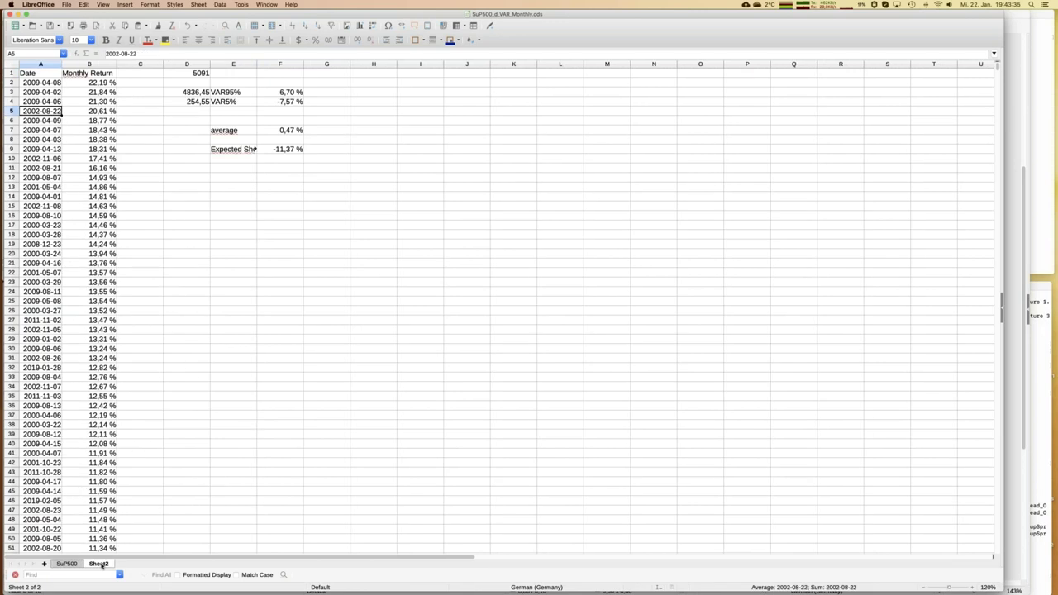
click(297, 103)
click(167, 41)
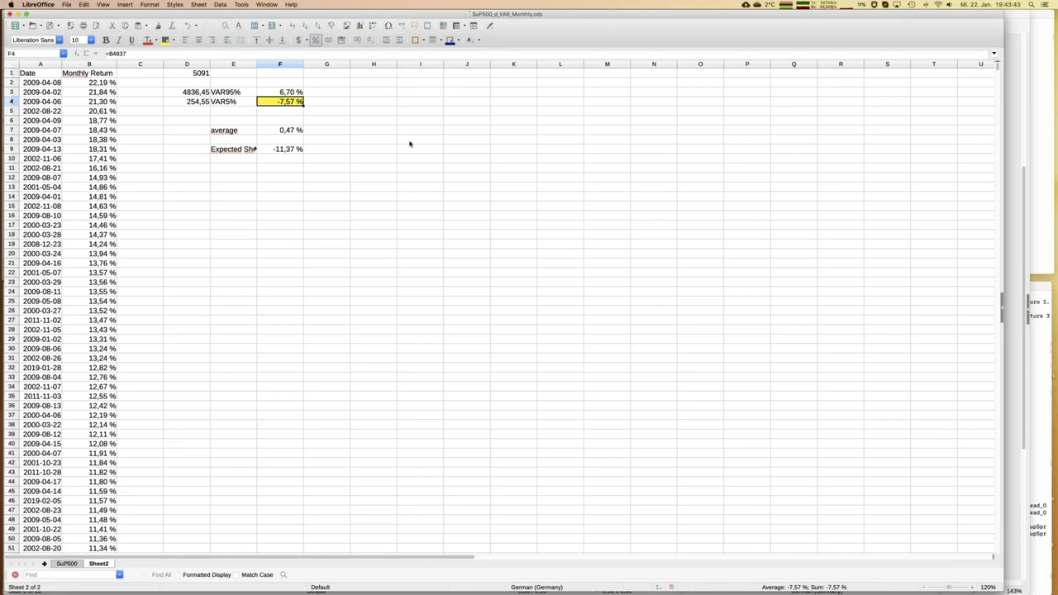
- Check the S&P 500 average in F7, then show the average in F7 of Dax_d_VAR_Monthly.ods with three decimal places
click(291, 132)
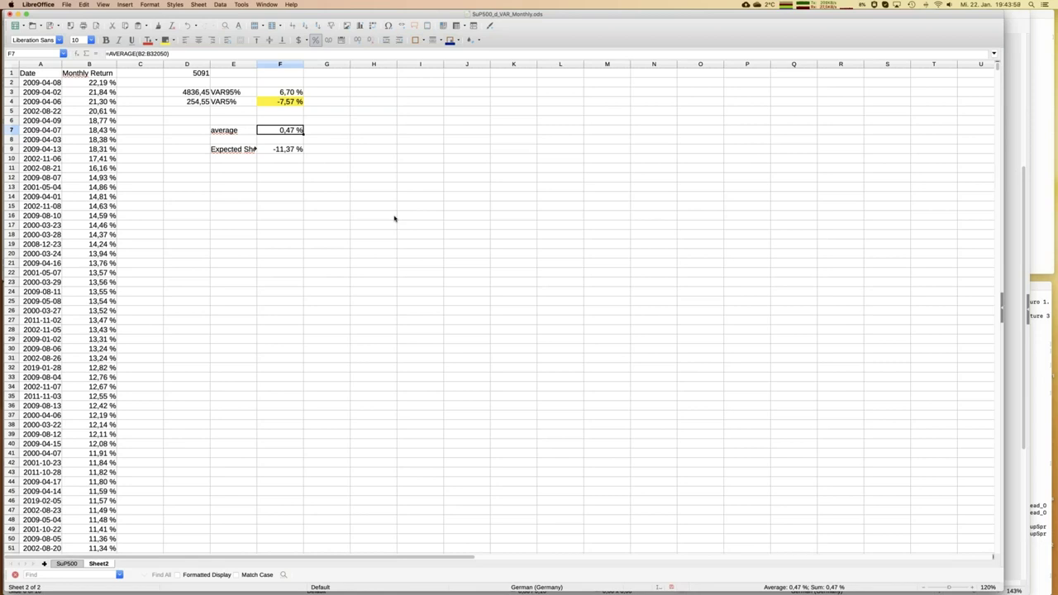
click(266, 4)
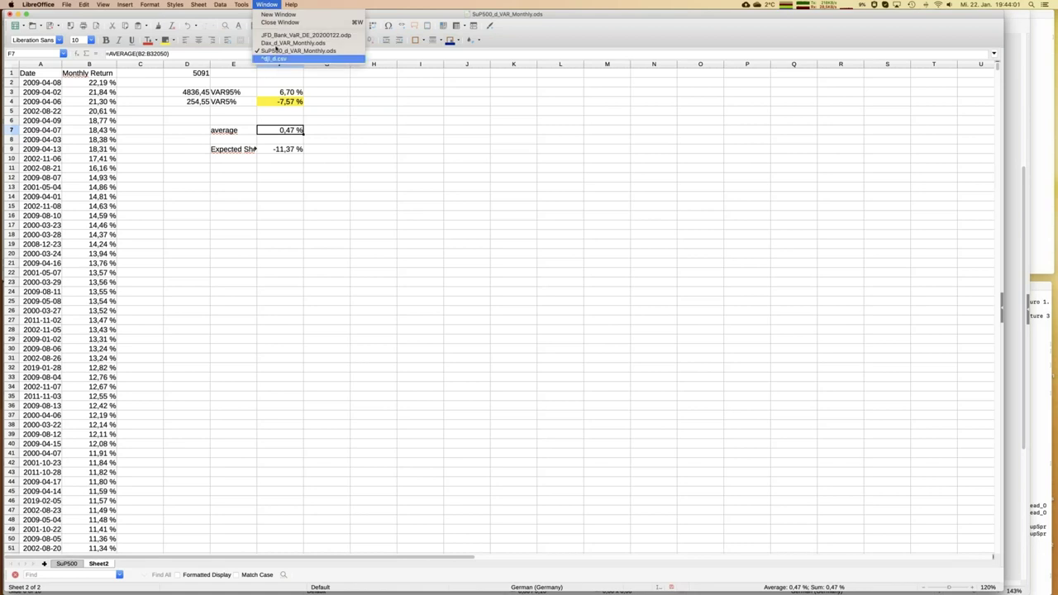
click(276, 51)
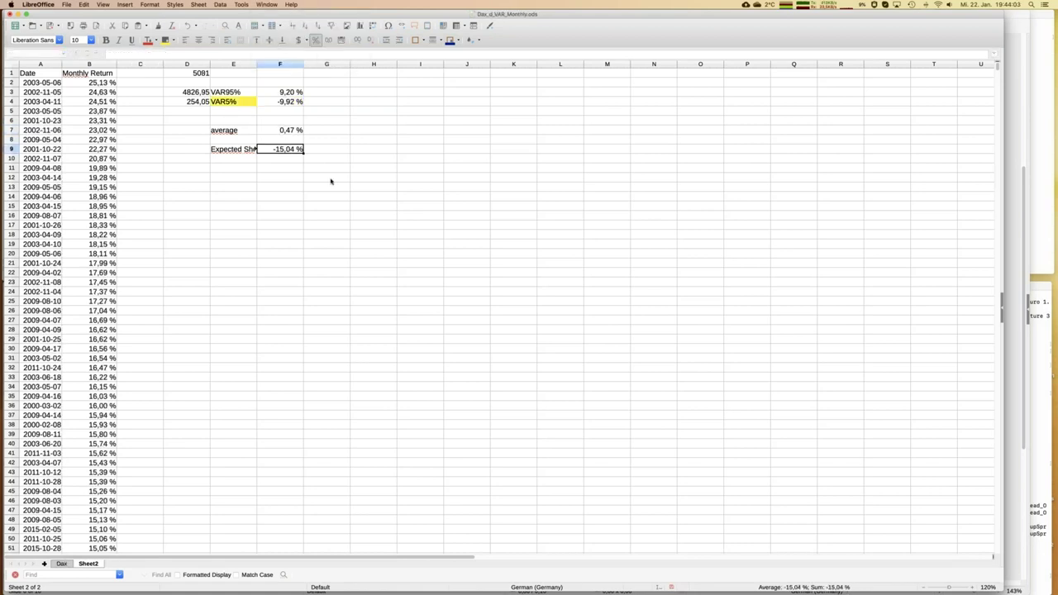
click(286, 131)
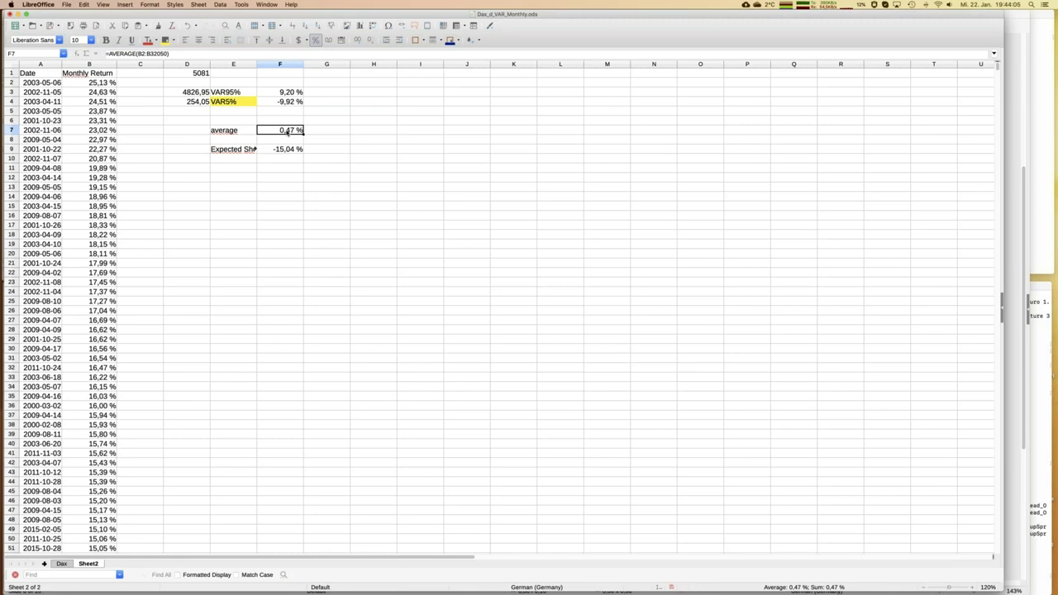
click(358, 40)
- Return to SuP500_d_VAR_Monthly.ods and show the average in F7 with three decimal places
click(271, 6)
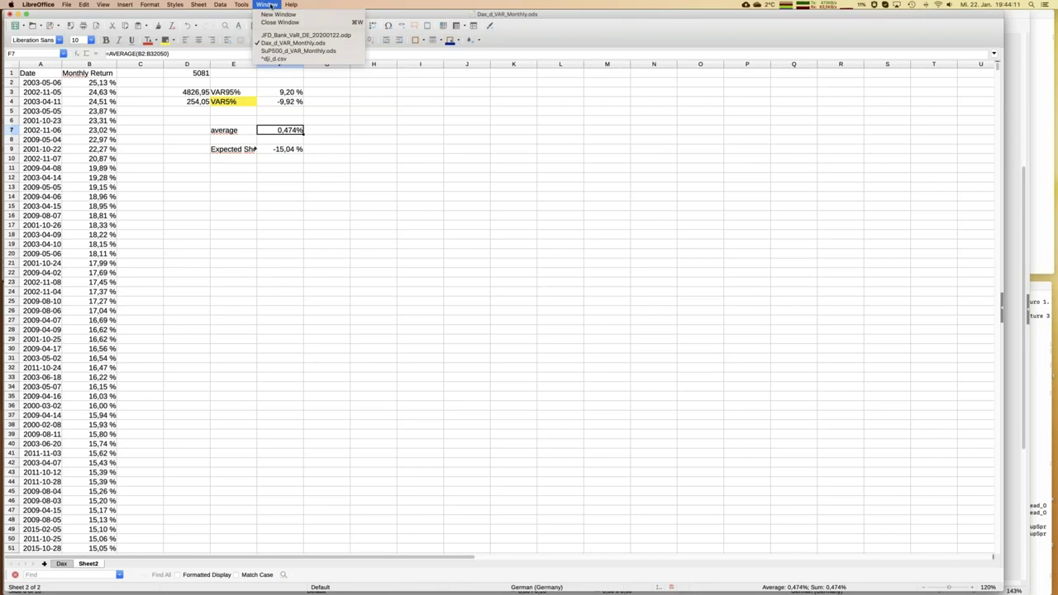
click(279, 52)
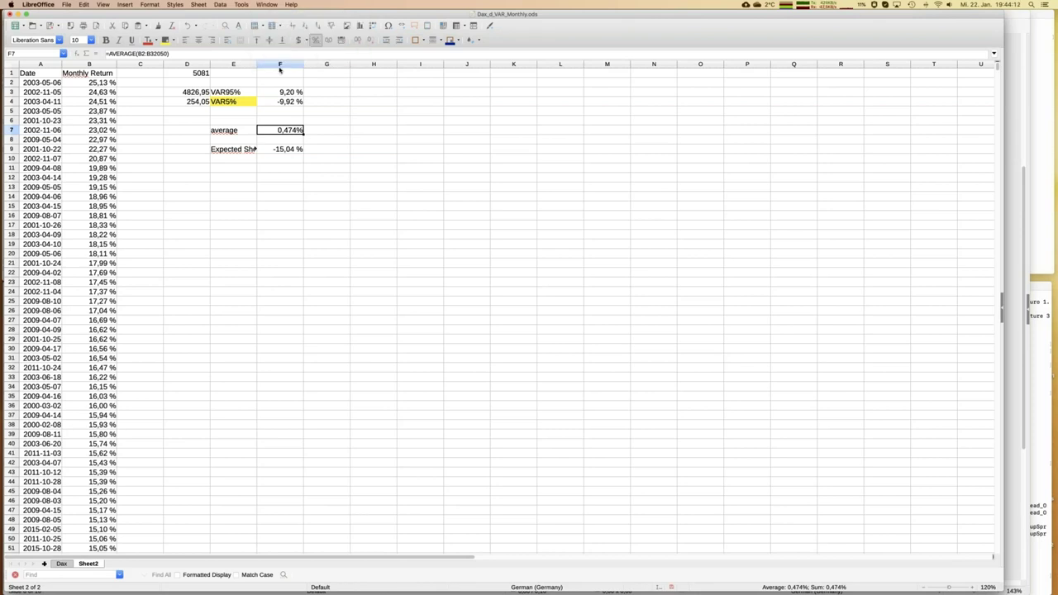
click(356, 41)
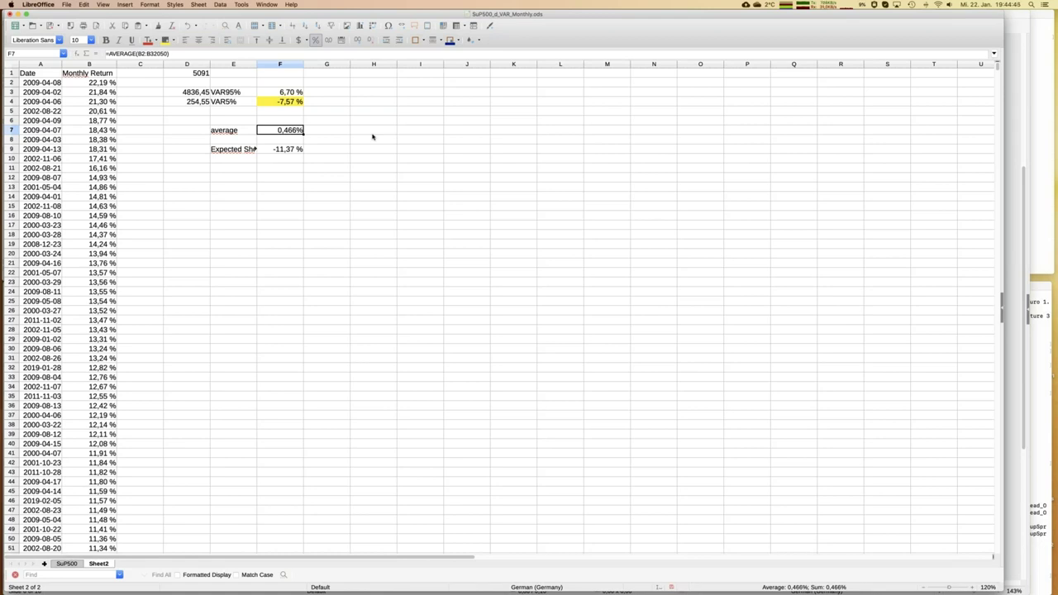
- Check the VAR5% result in F4, compare it with Dax_d_VAR_Monthly.ods, and return to SuP500_d_VAR_Monthly.ods
key(Up)
key(Up)
key(Up)
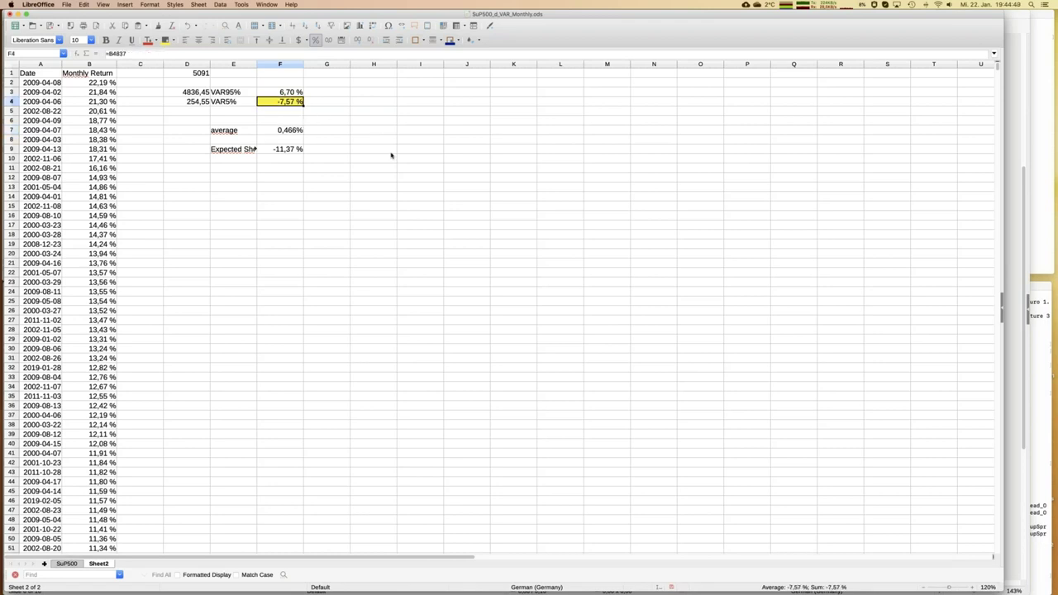
click(266, 4)
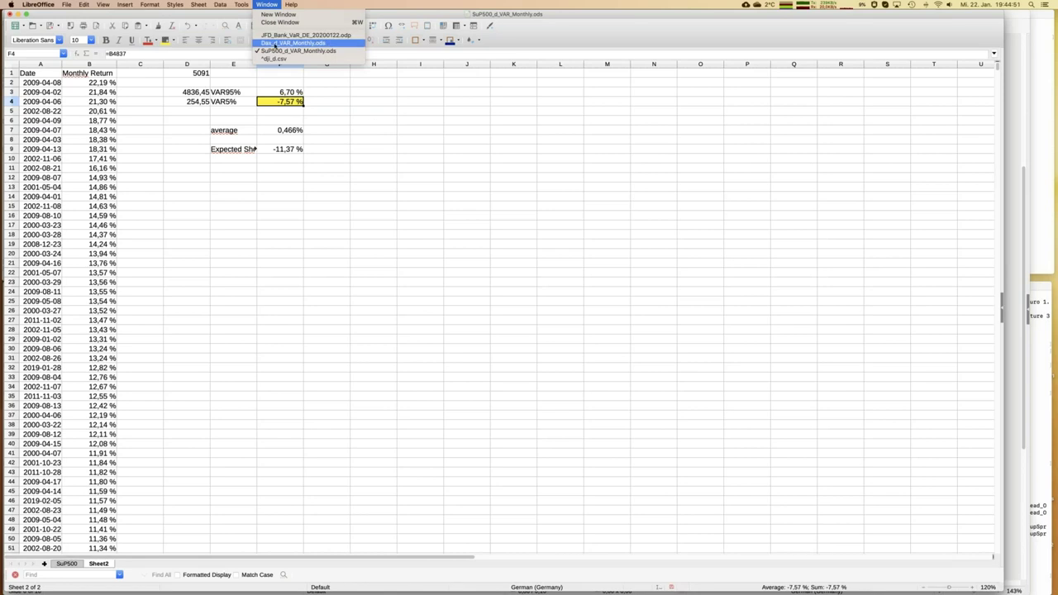
click(400, 125)
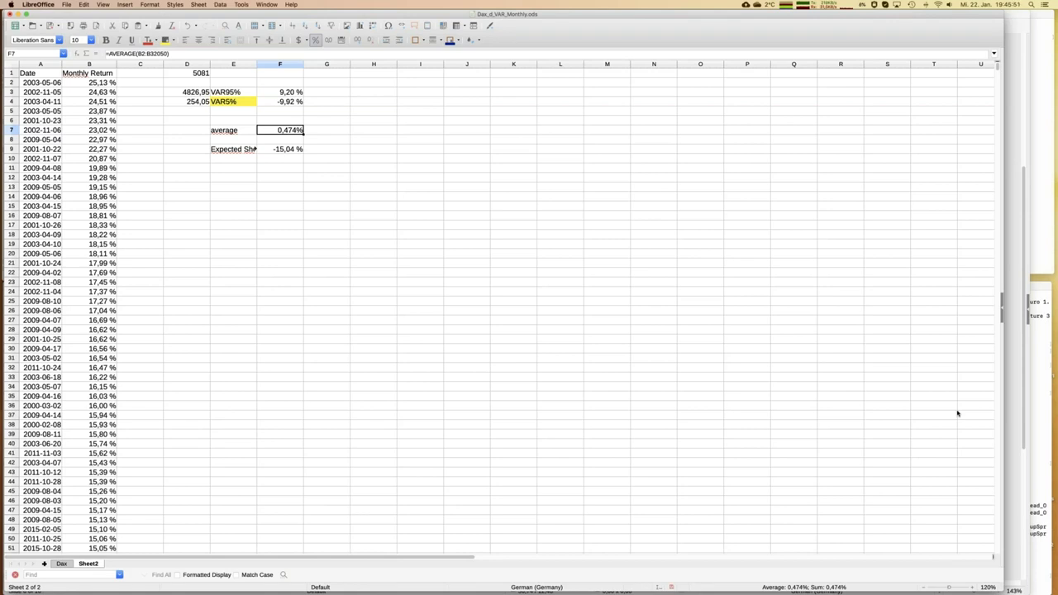
click(267, 5)
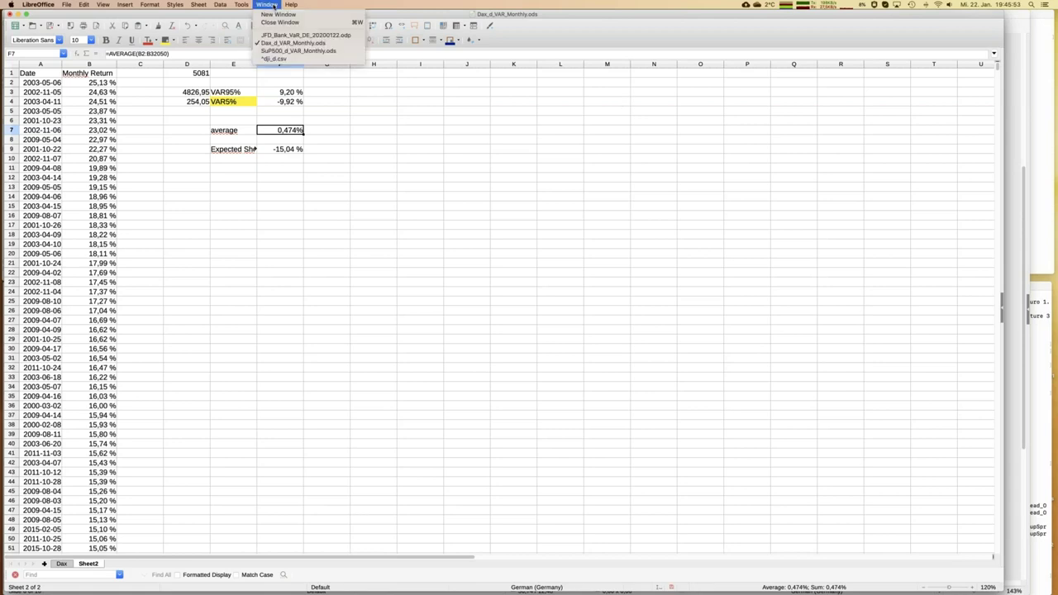
click(281, 56)
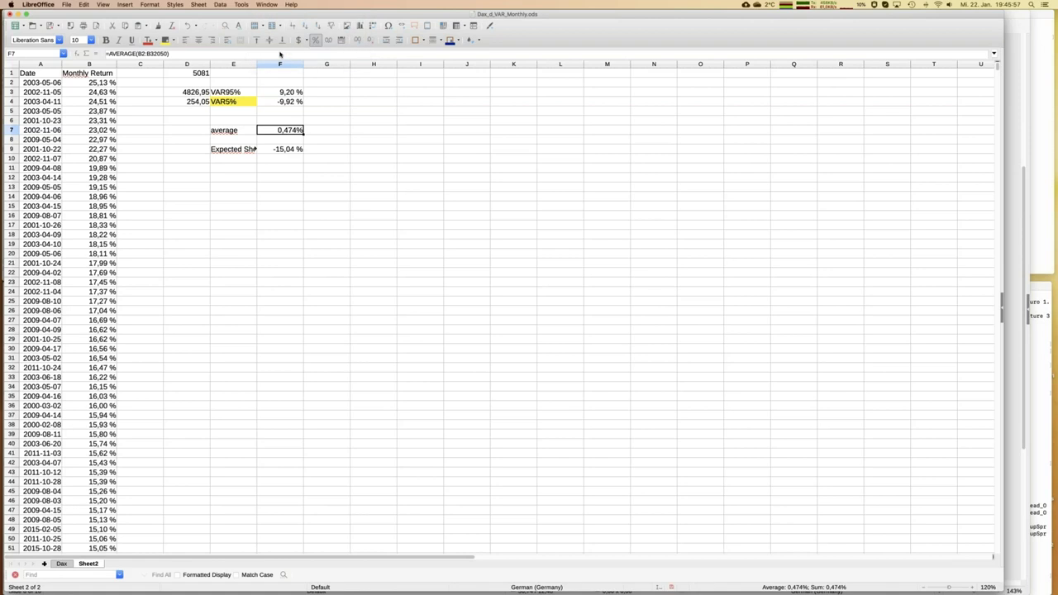
click(181, 223)
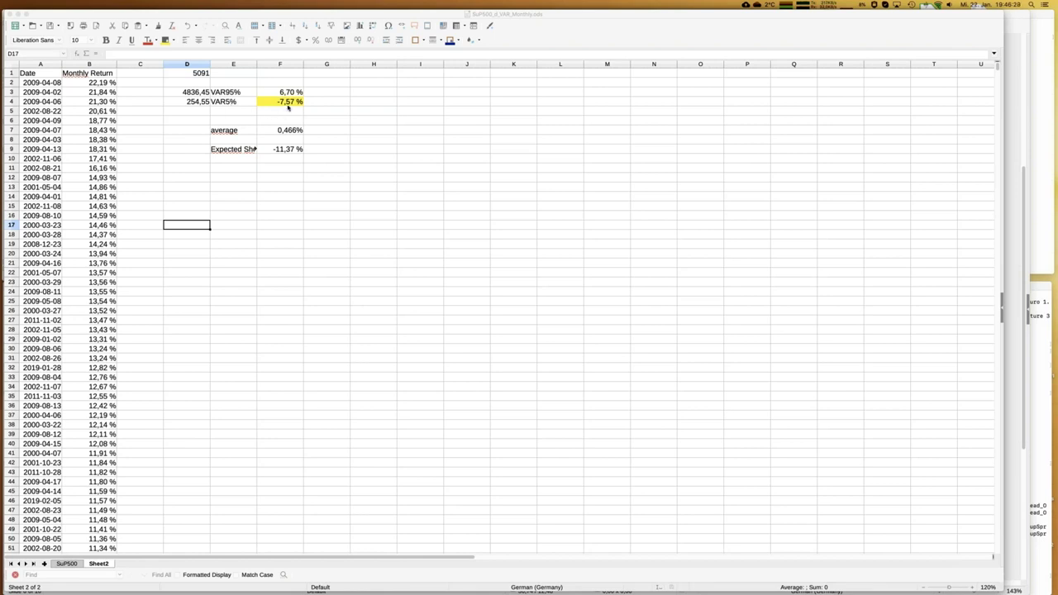
- Show the S&P 500 average in cell F7 with two decimal places
click(331, 115)
click(332, 115)
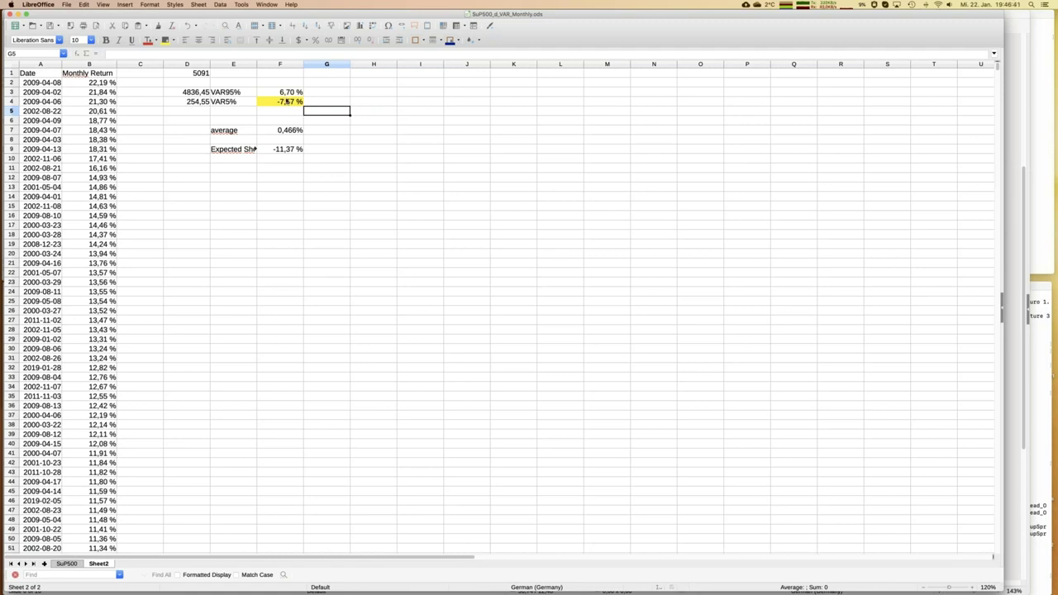
click(289, 133)
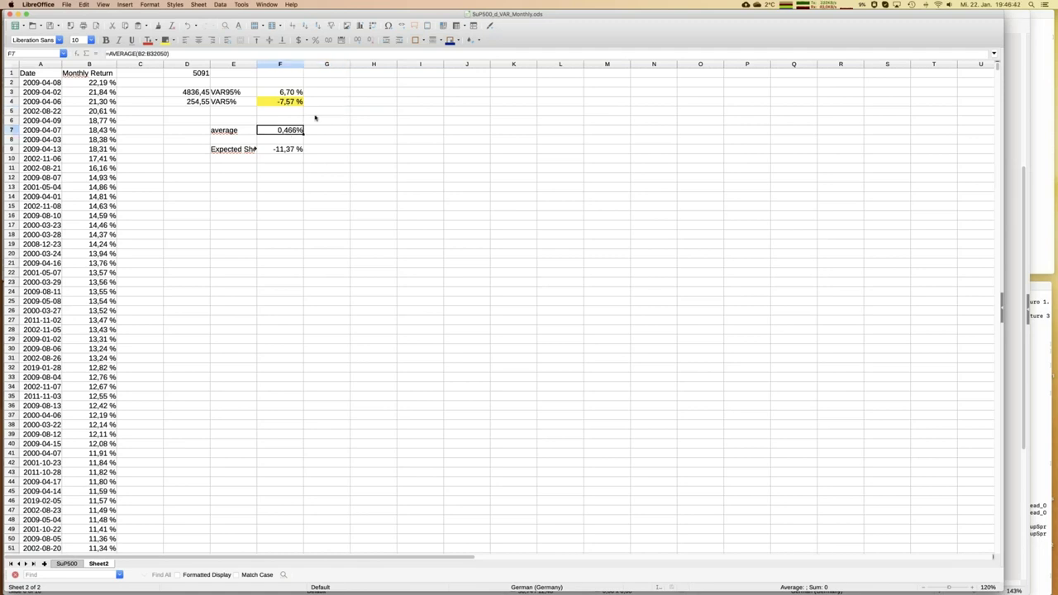
click(369, 40)
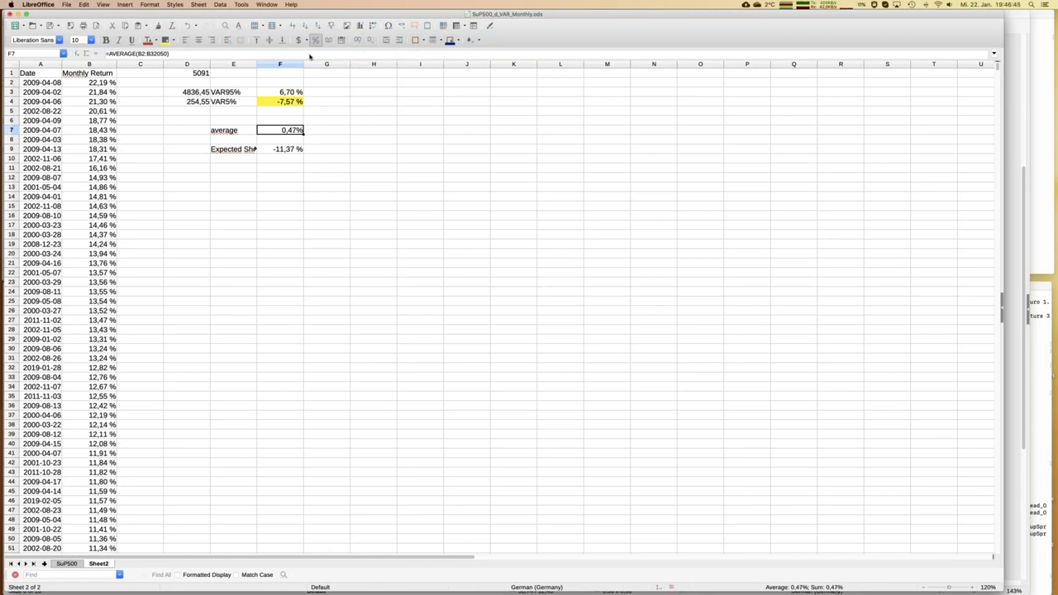
- Return to Dax_d_VAR_Monthly.ods, check the VAR5% result in F4, and show the average in F7 with two decimal places
click(266, 4)
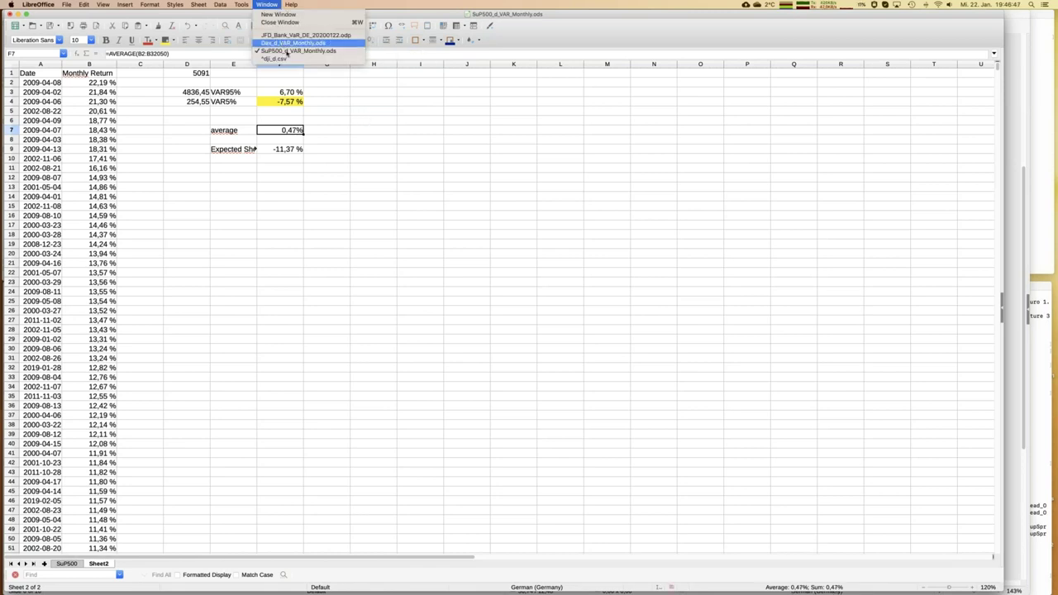
click(287, 51)
key(super+grave)
key(Up)
key(Up)
key(Up)
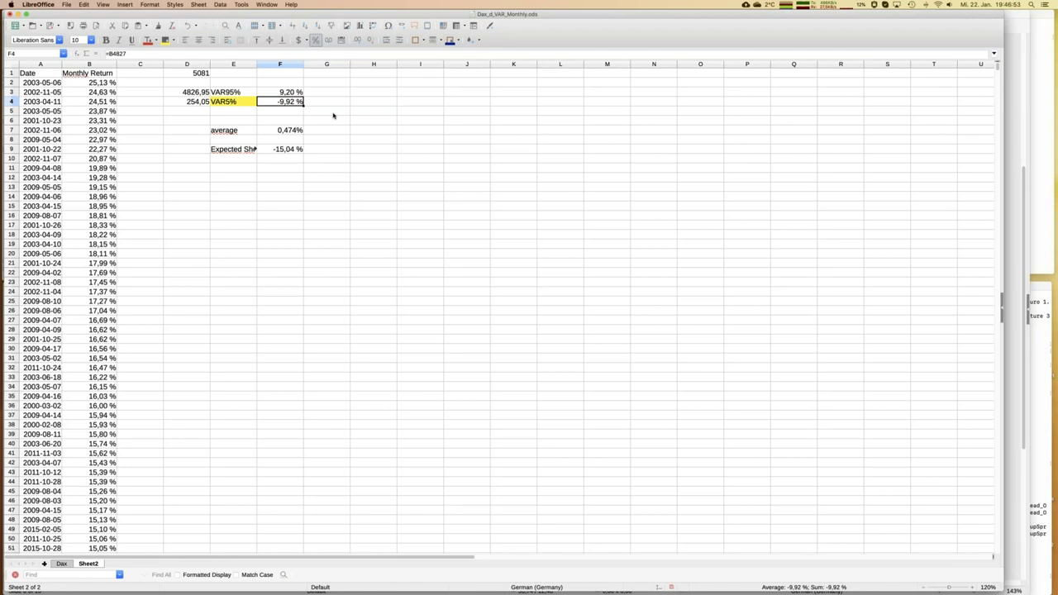
click(279, 131)
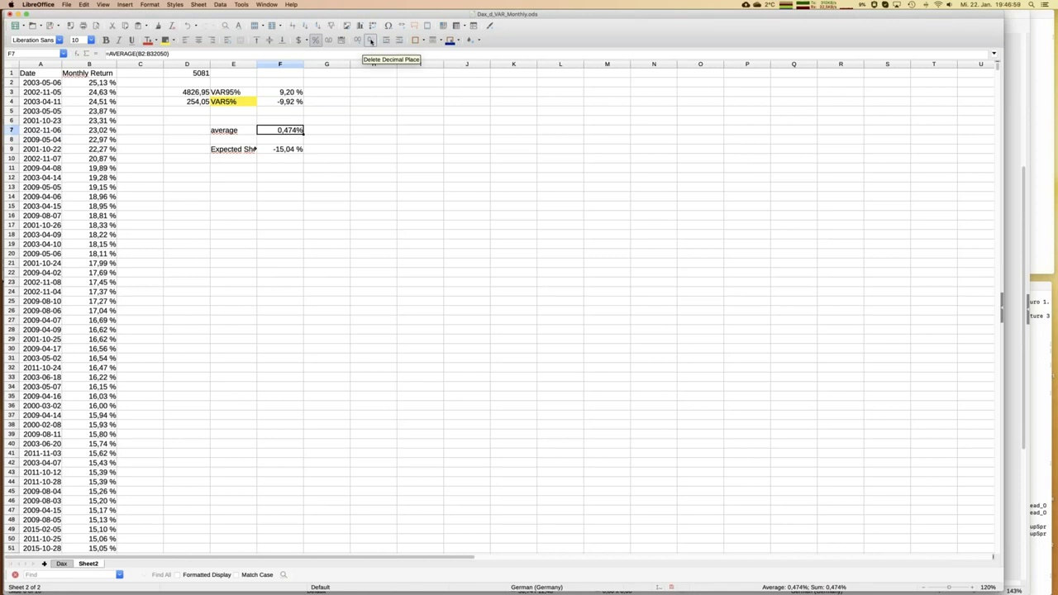
click(371, 41)
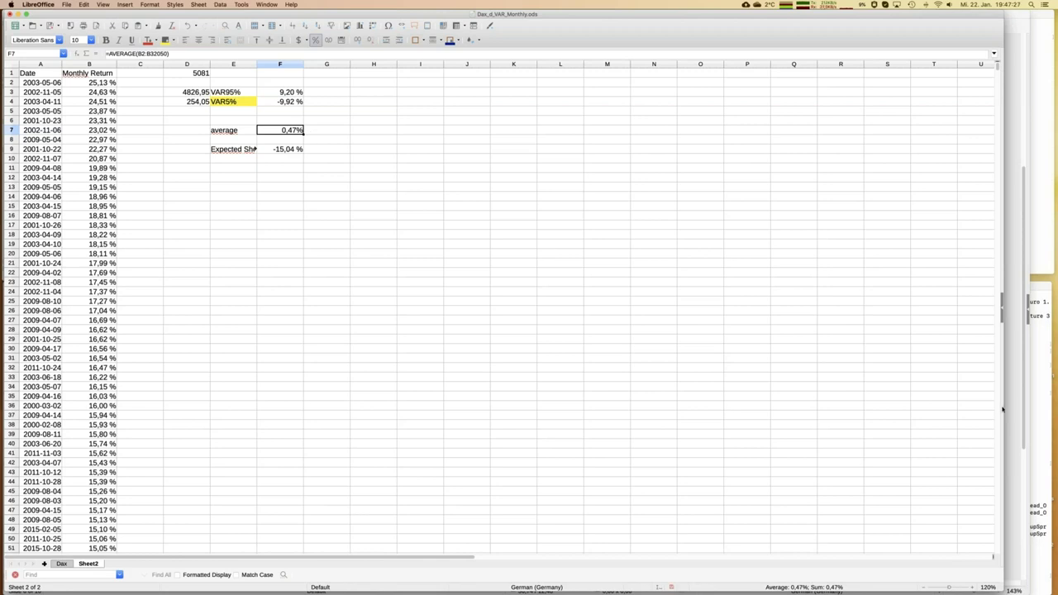
click(286, 196)
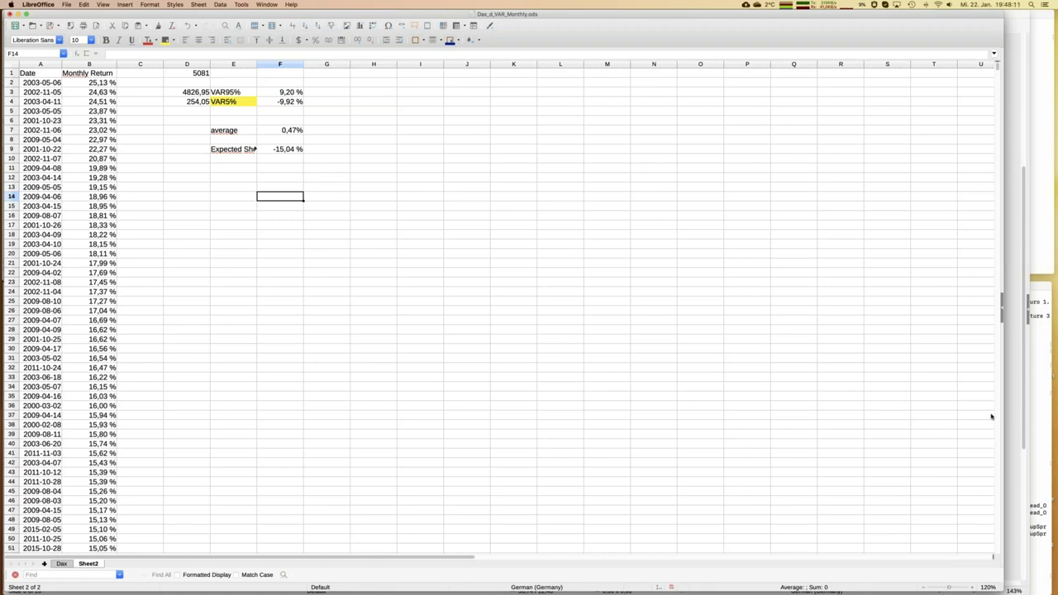
- Switch to the Stooq historical data page in Safari and search the symbols for "deutsche tele"
mouse_move(17, 96)
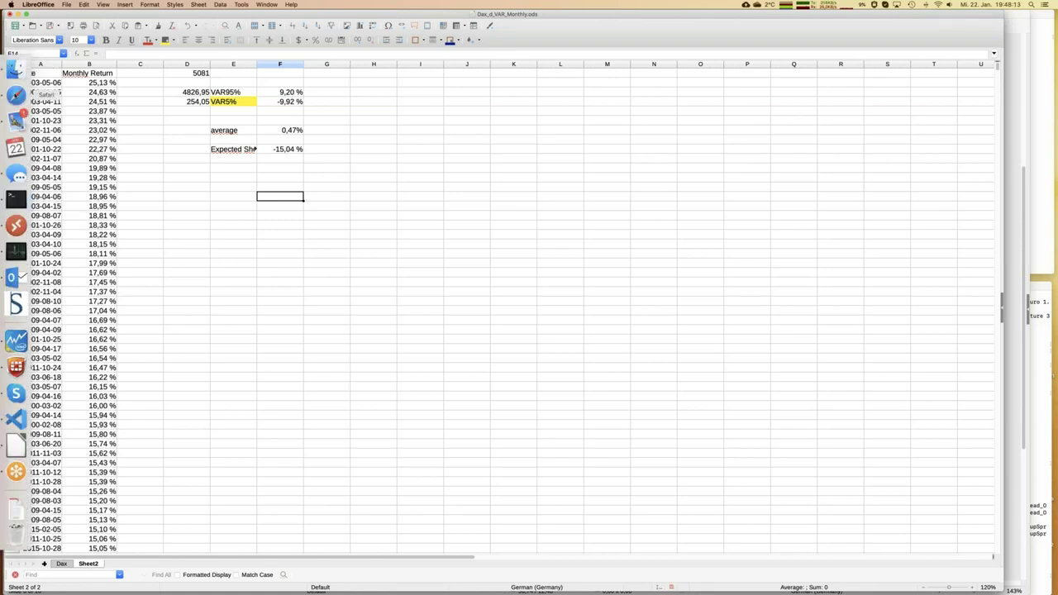
click(16, 96)
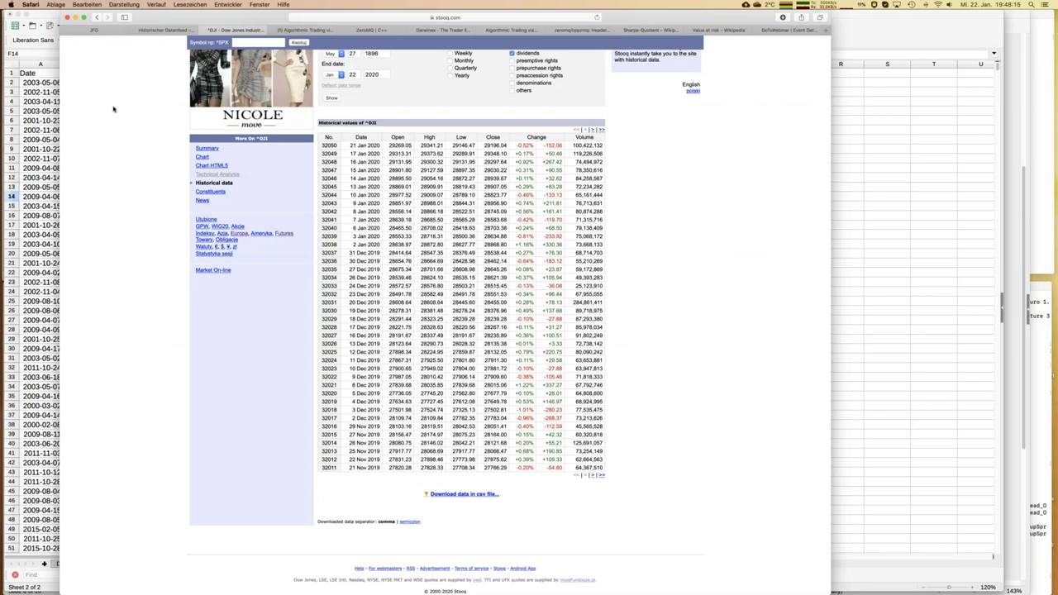
scroll(142, 117, up, 5)
scroll(143, 117, down, 1)
text(deutsche)
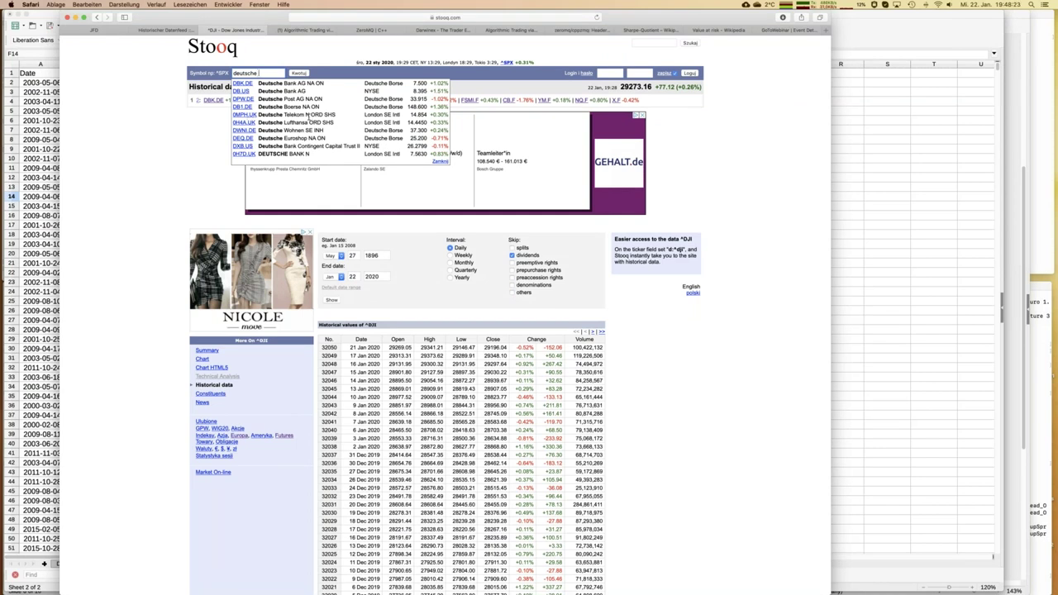
text(tele)
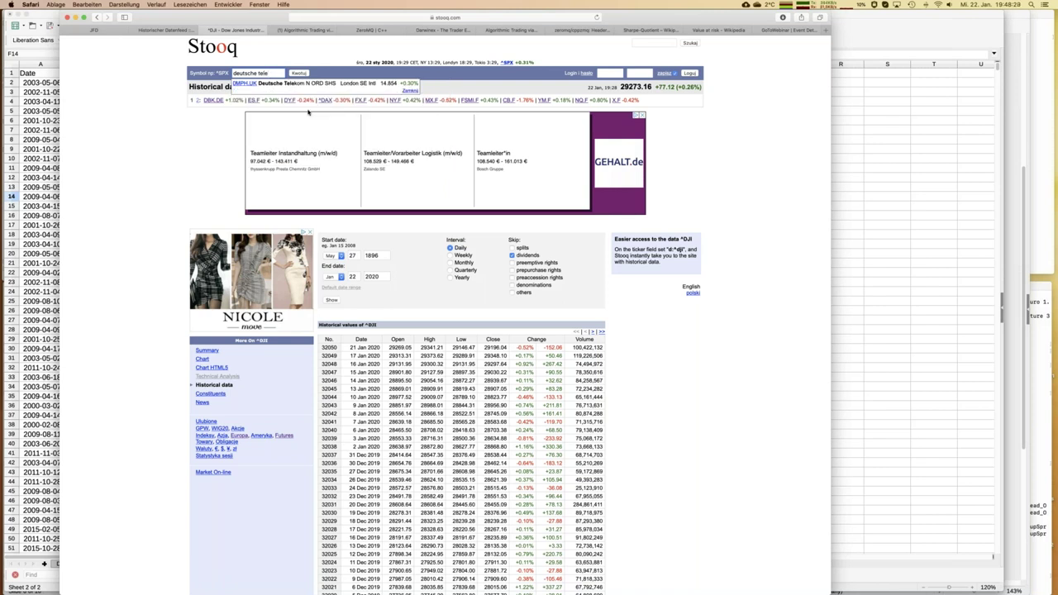
- Replace the symbol search with "Telekom" and open the historical data of DT. Telekom AG NA (DTE.DE)
key(BackSpace)
key(BackSpace)
key(BackSpace)
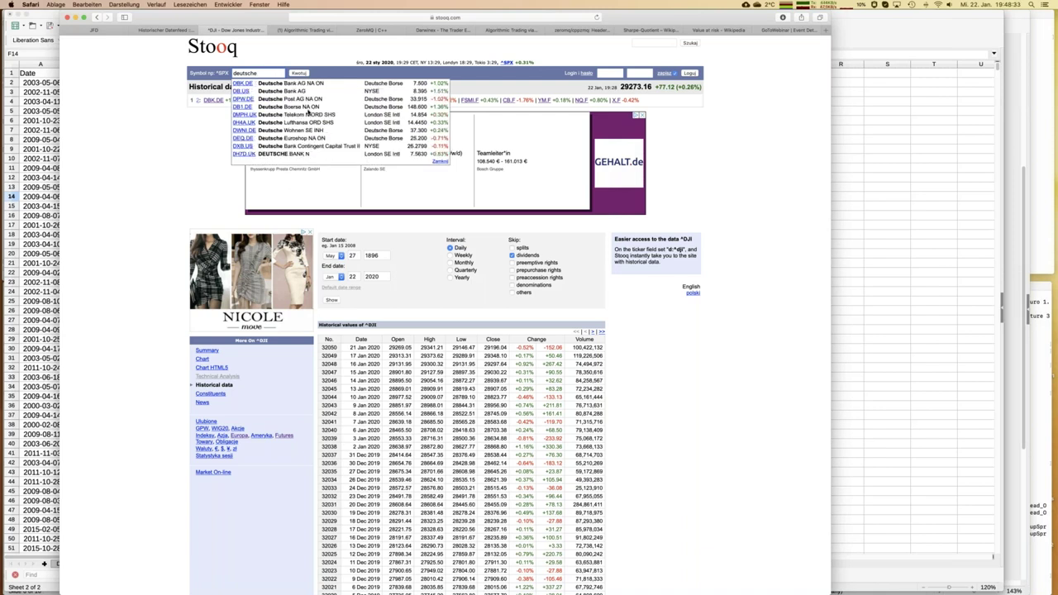
key(BackSpace)
key(BackSpace)
key(BackSpace)
key(BackSpace)
key(BackSpace)
key(BackSpace)
key(BackSpace)
key(BackSpace)
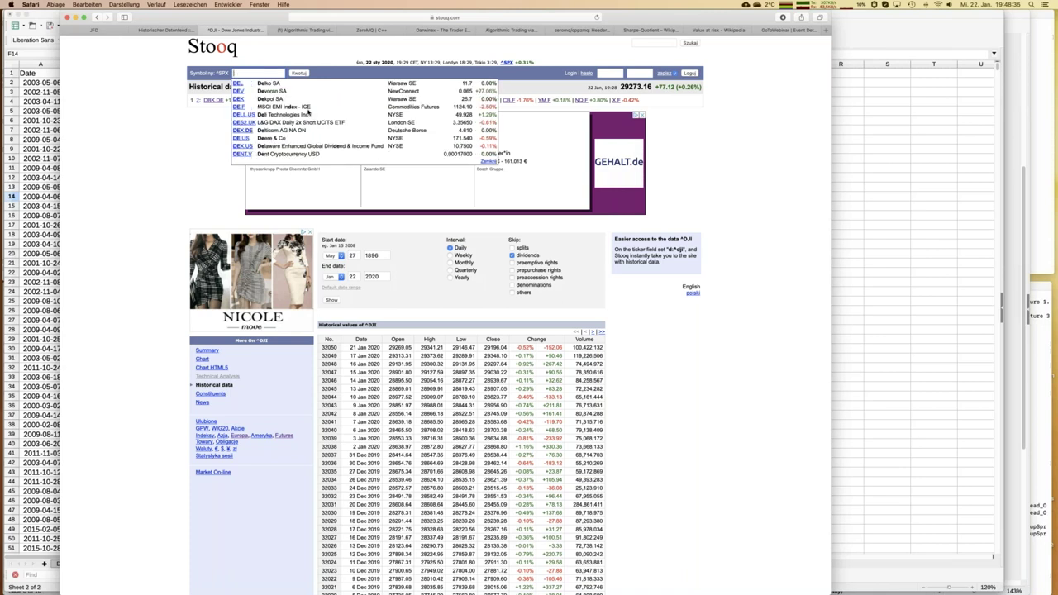
text(Tele)
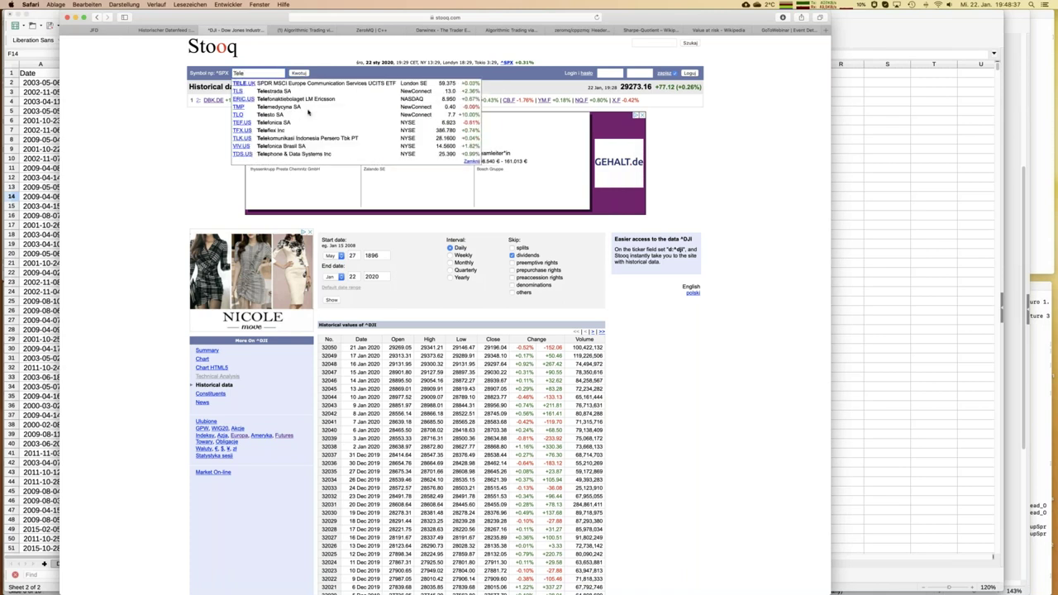
text(kom)
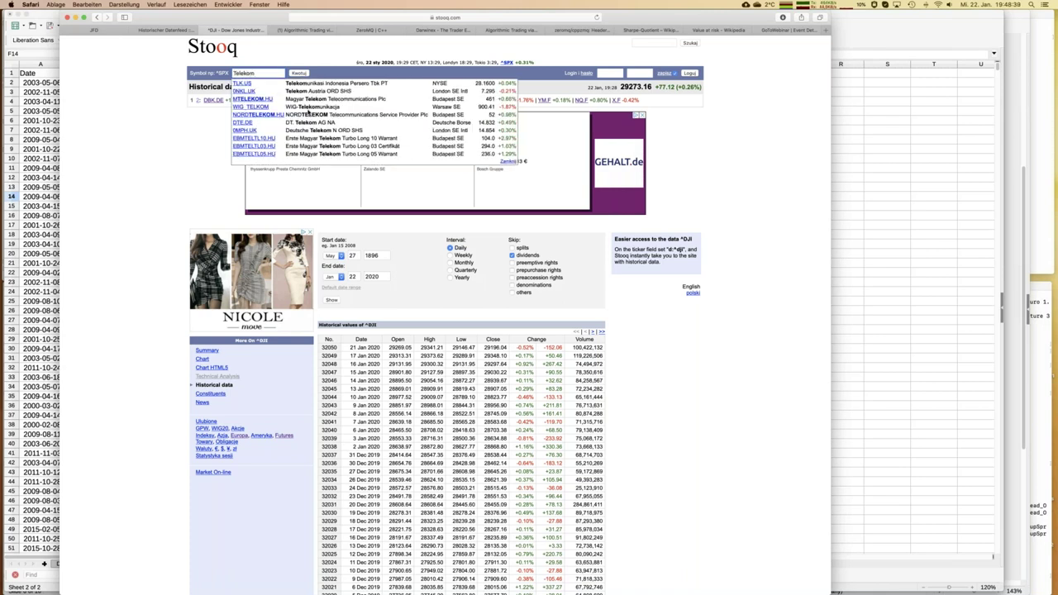
click(240, 124)
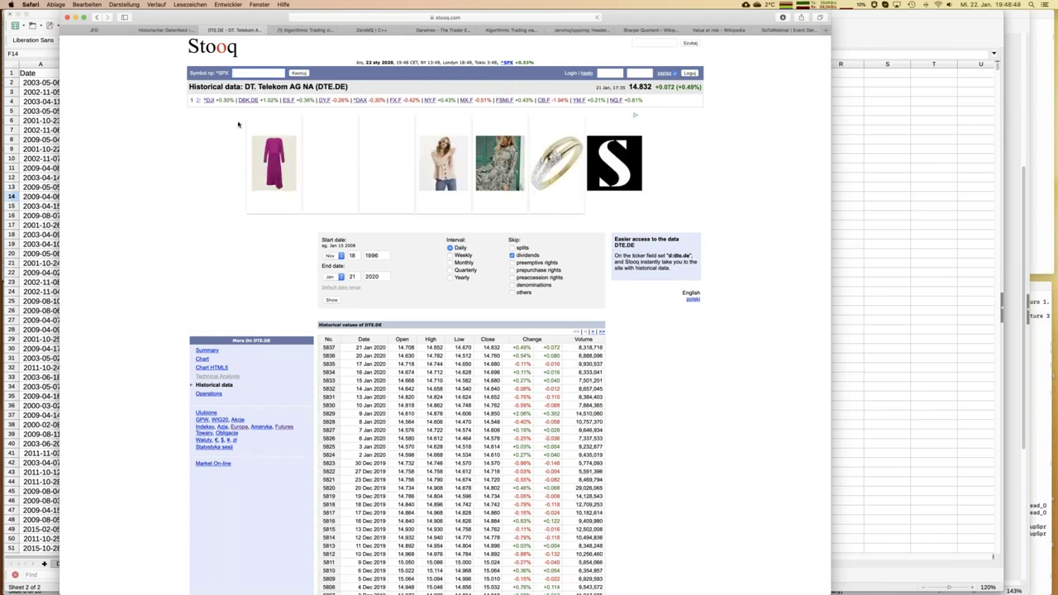
- Try to show the DTE.DE historical data with the start date set to Jan 01 2015
double_click(371, 255)
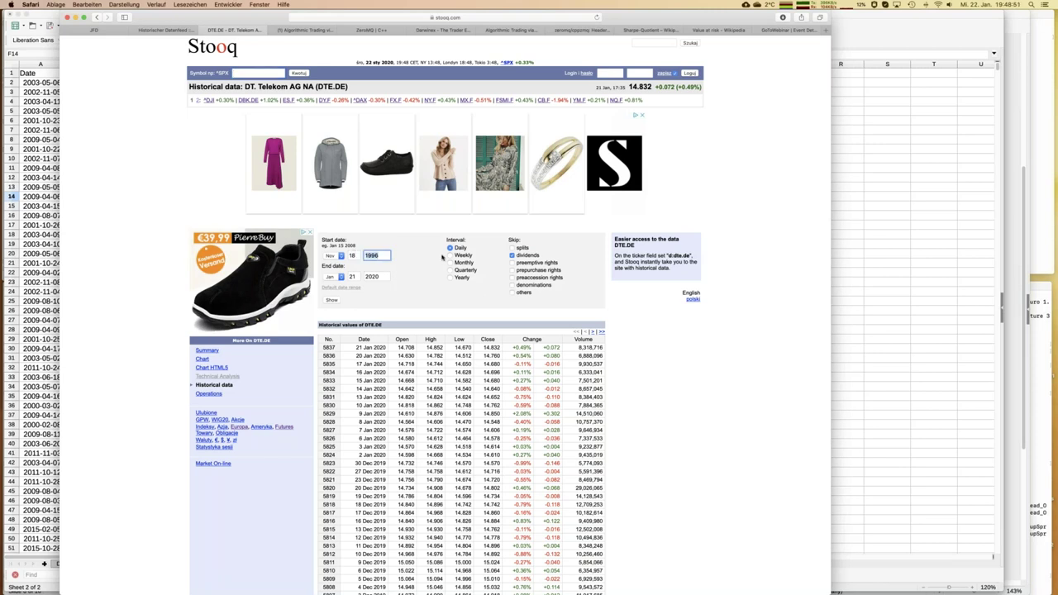
click(335, 258)
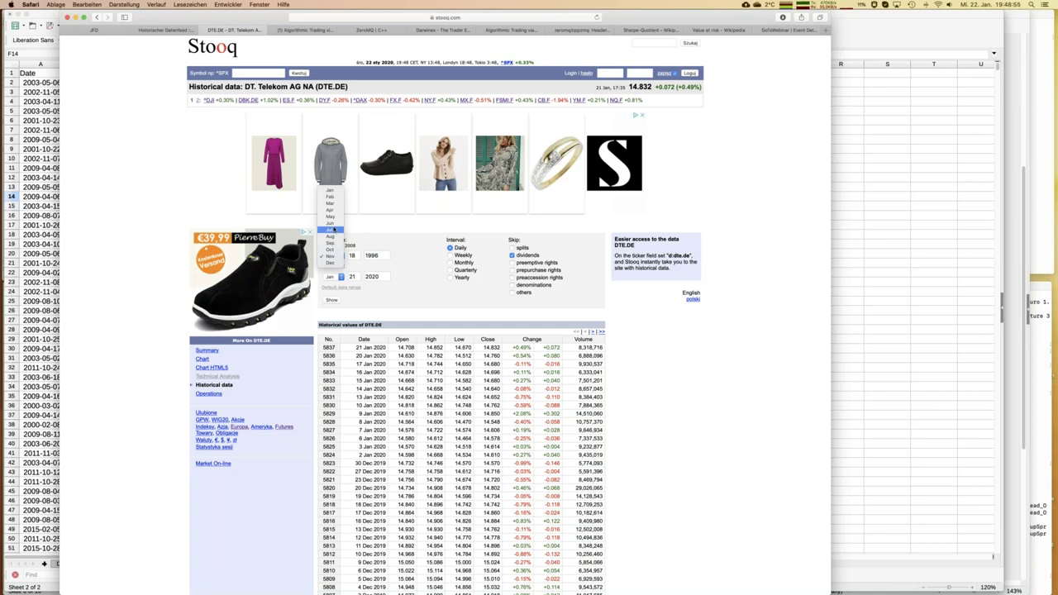
click(329, 190)
click(351, 255)
key(BackSpace)
key(BackSpace)
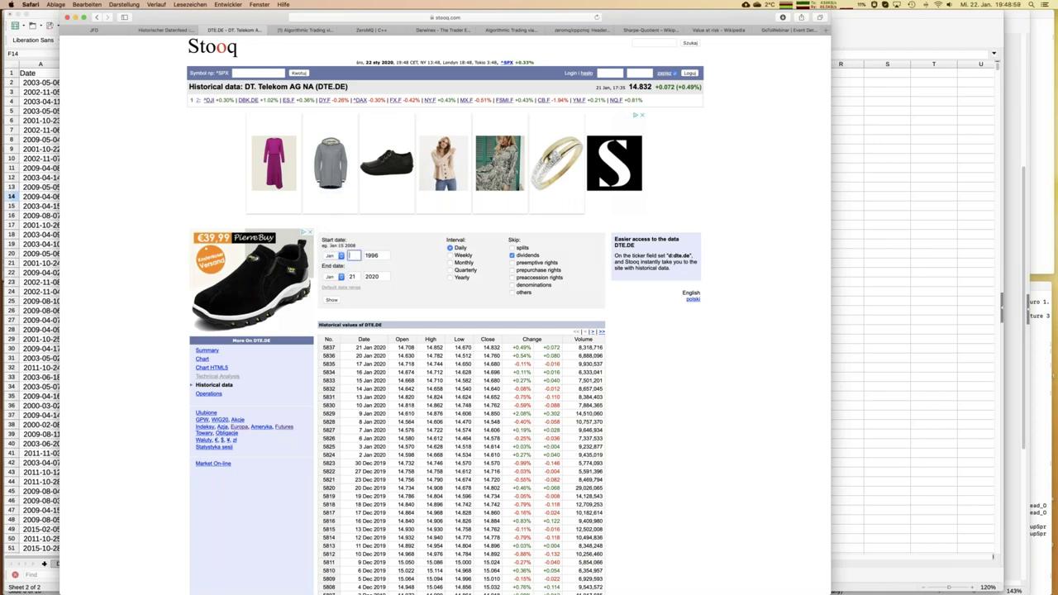
text(20)
key(BackSpace)
key(BackSpace)
text(01)
key(Tab)
text(2019)
click(333, 300)
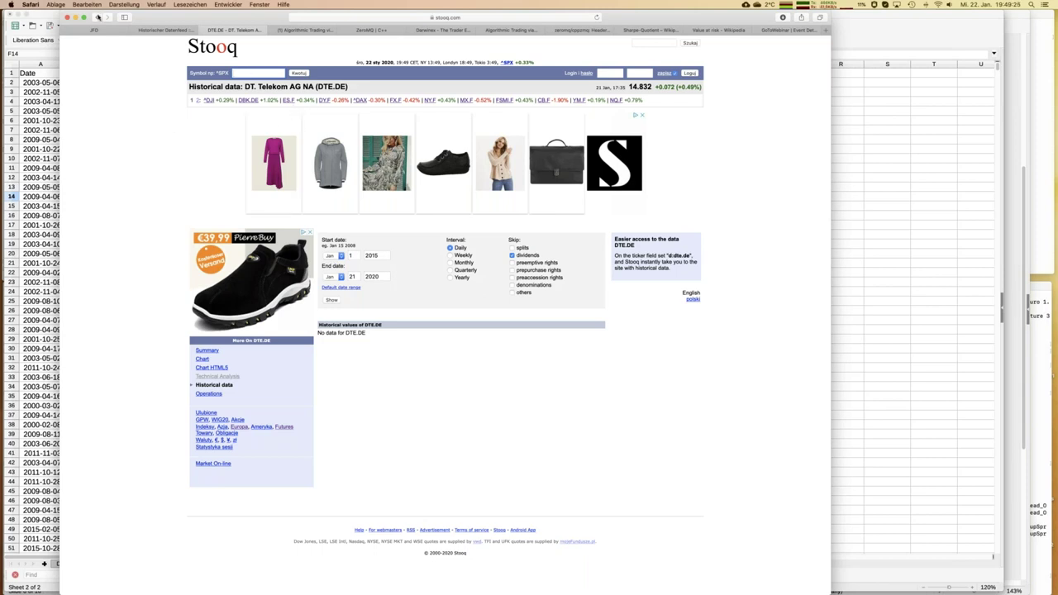
- Go back and retry showing the DTE.DE data from Jan 01 2015, then return to the Dow Jones Industrial page
click(97, 16)
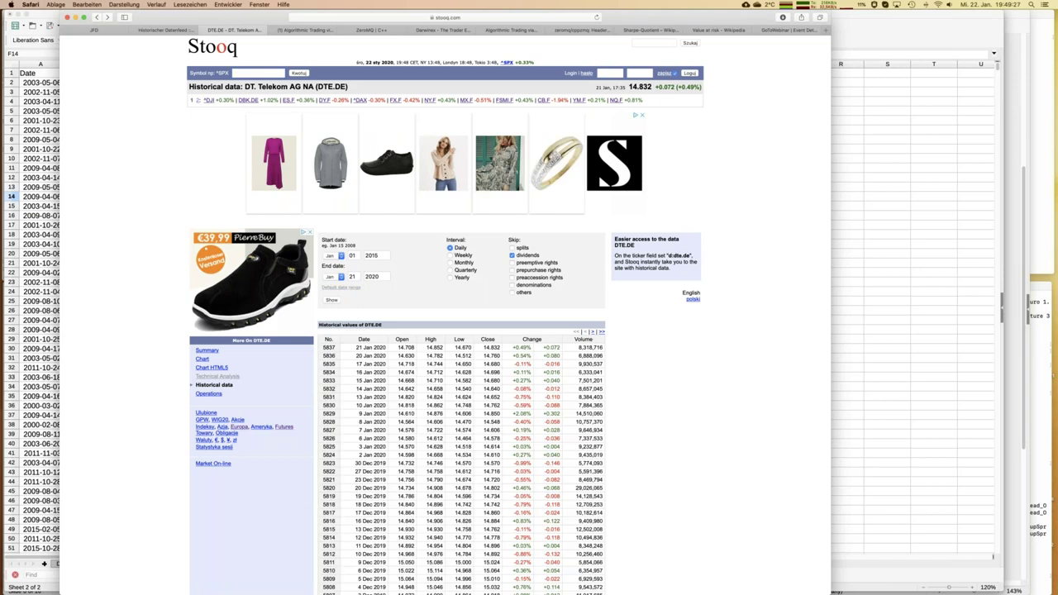
scroll(333, 99, down, 5)
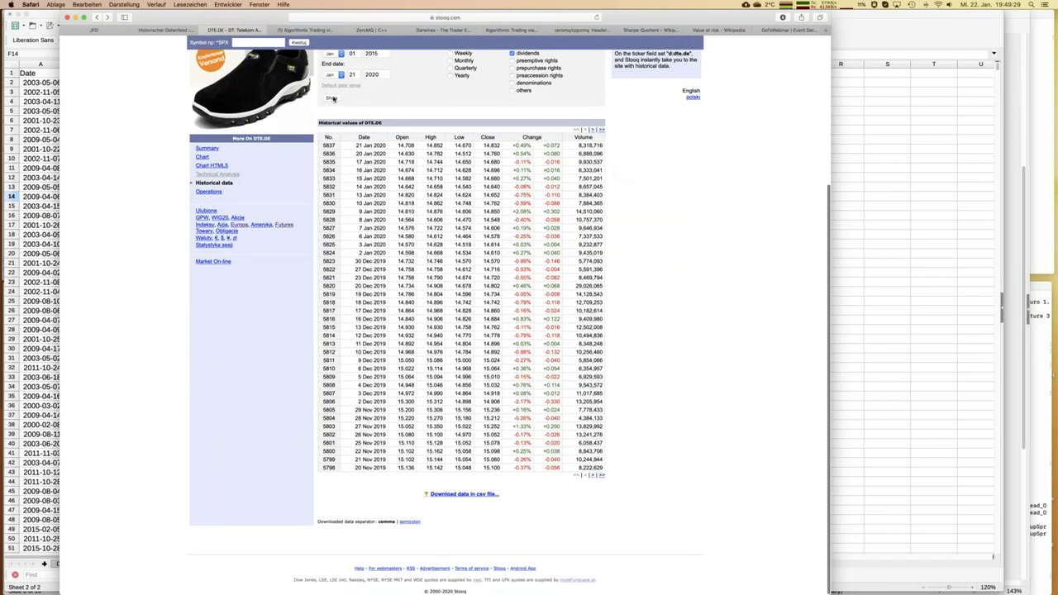
click(332, 98)
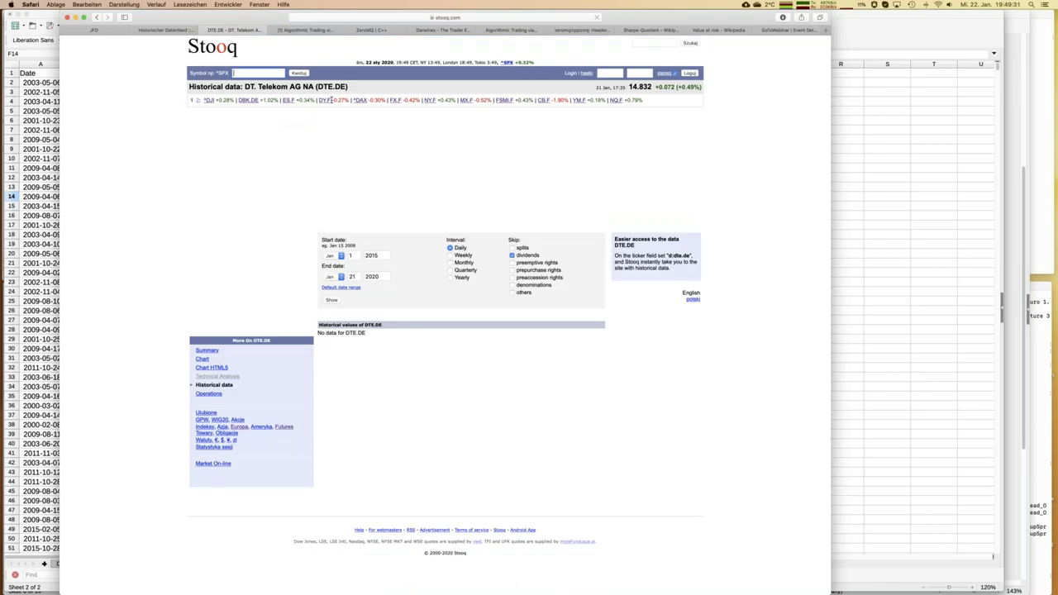
click(97, 16)
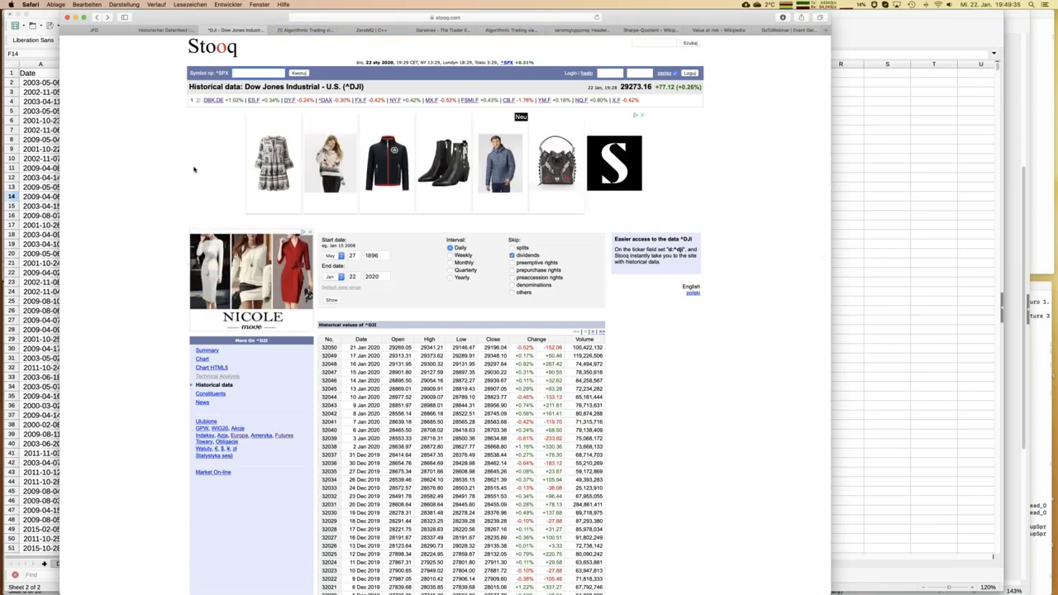
- Search the symbols for "telekom" and open the historical data of DT. Telekom AG NA (DTE.DE)
click(253, 72)
text(telekom)
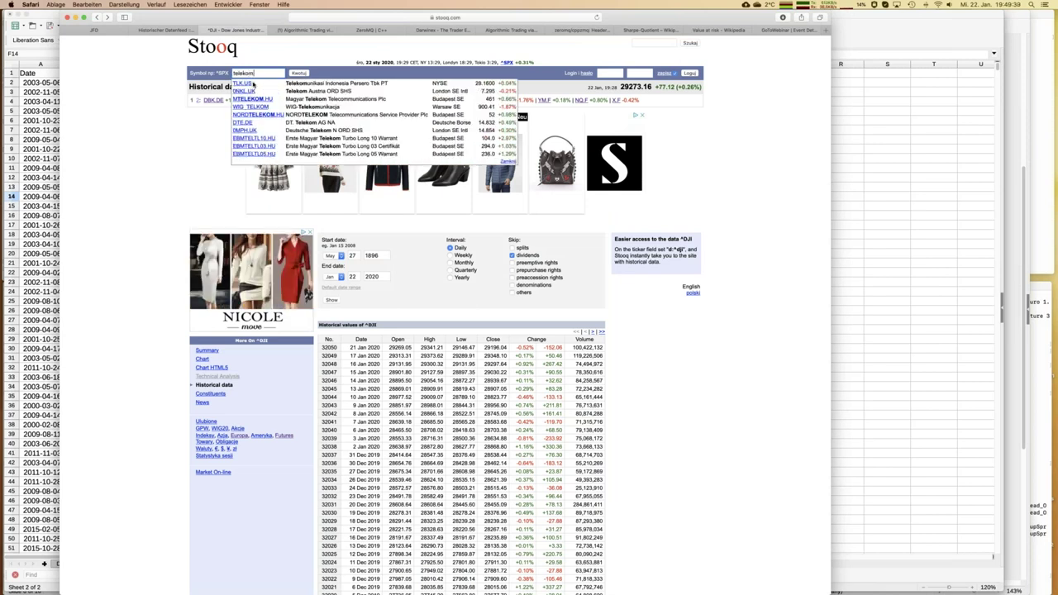
click(247, 124)
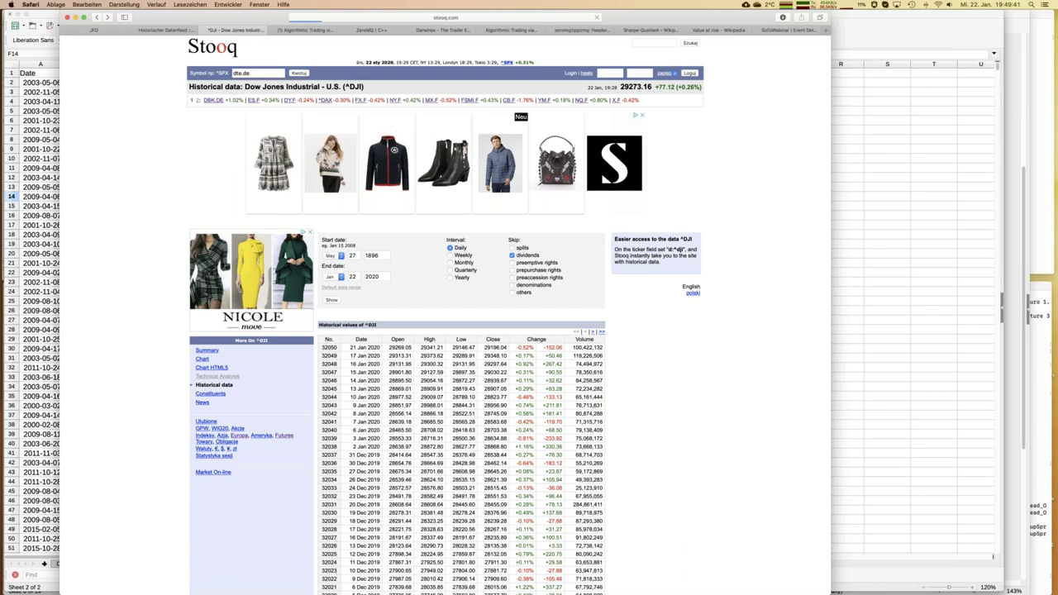
- Show the DTE.DE historical data with the start date set to Jan 1 2015
double_click(369, 255)
text(2015)
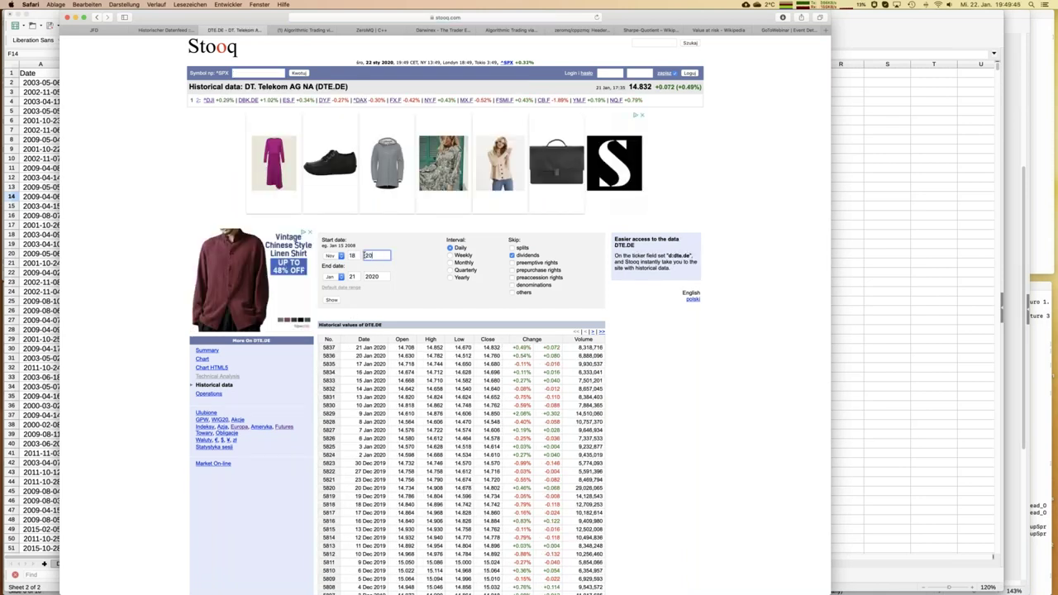
click(331, 256)
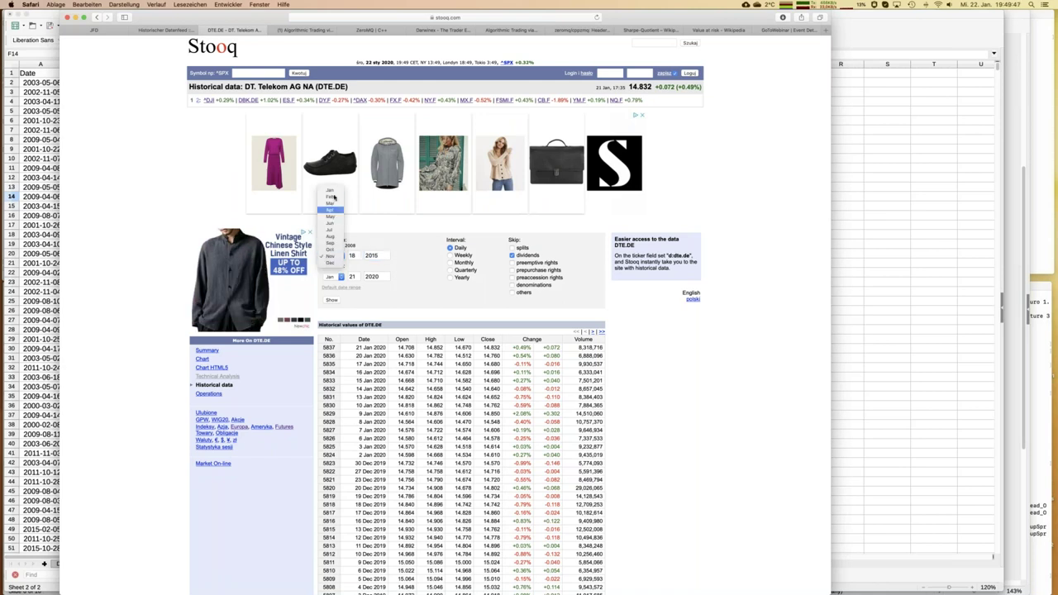
click(330, 190)
key(Tab)
text(1)
click(335, 300)
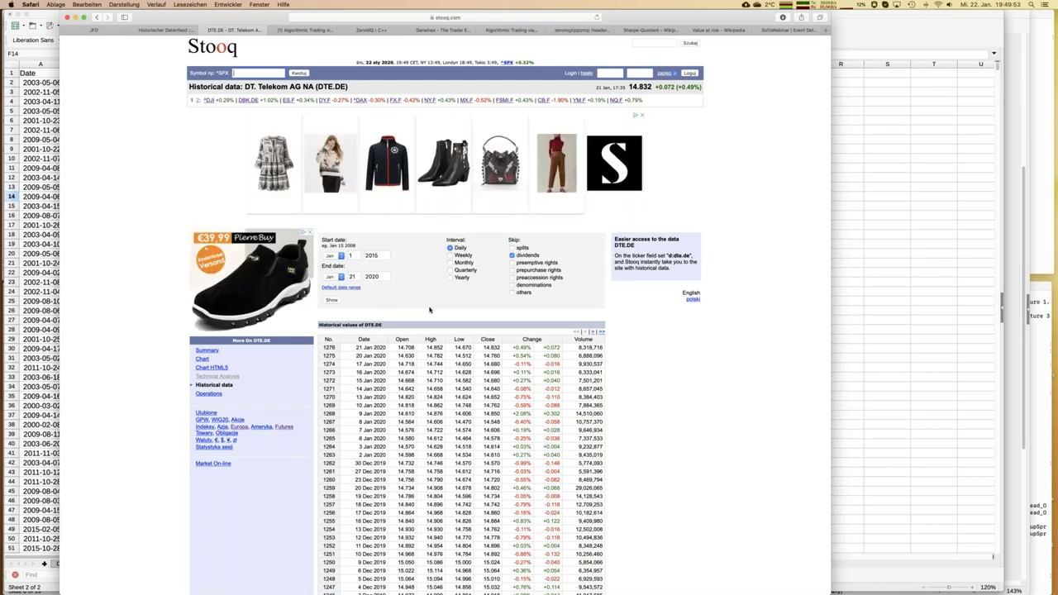
- Download the displayed Deutsche Telekom price history as a CSV file
scroll(429, 309, down, 5)
scroll(429, 309, up, 1)
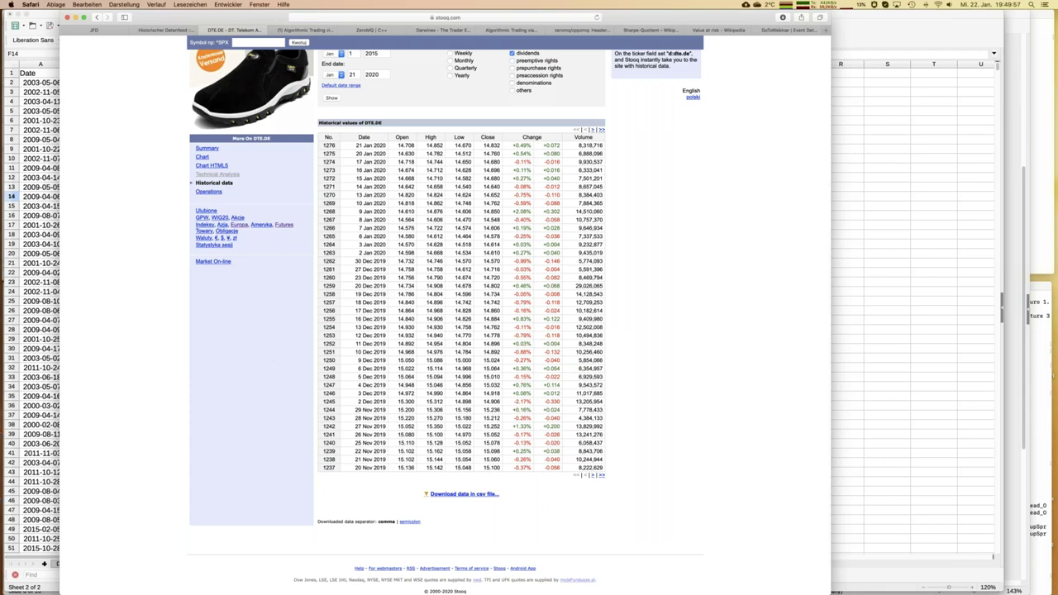
scroll(385, 257, up, 5)
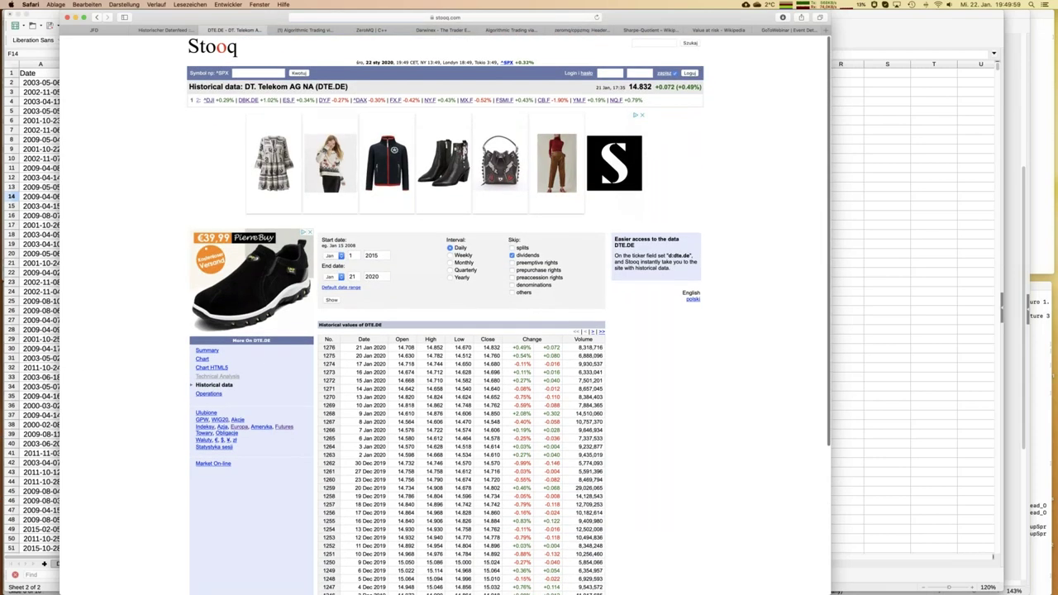
- Search the symbols for "apple" and open the historical data of Apple Inc (AAPL.US)
click(268, 72)
text(apple)
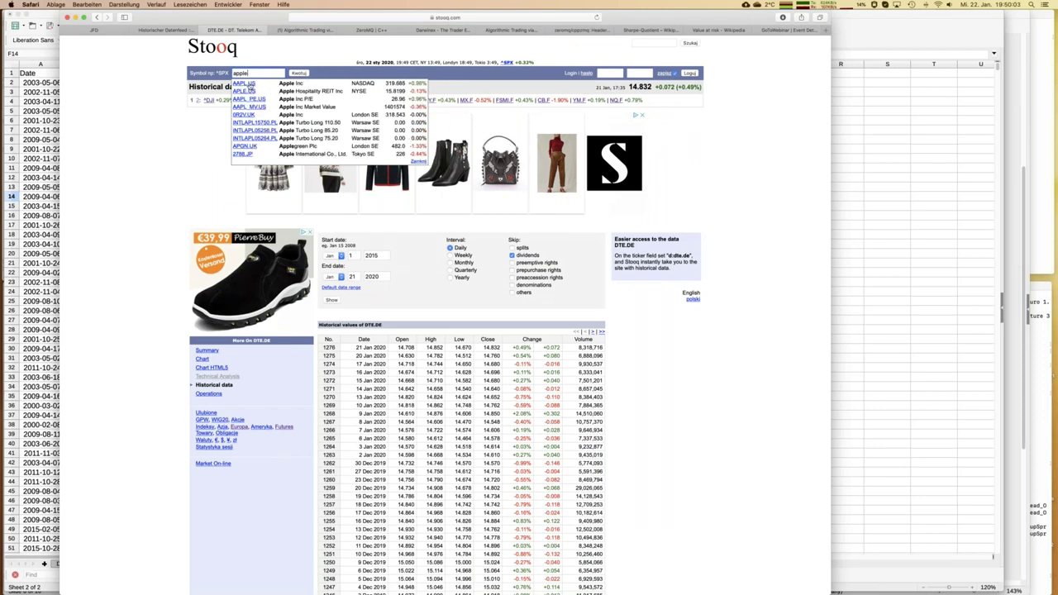
click(248, 84)
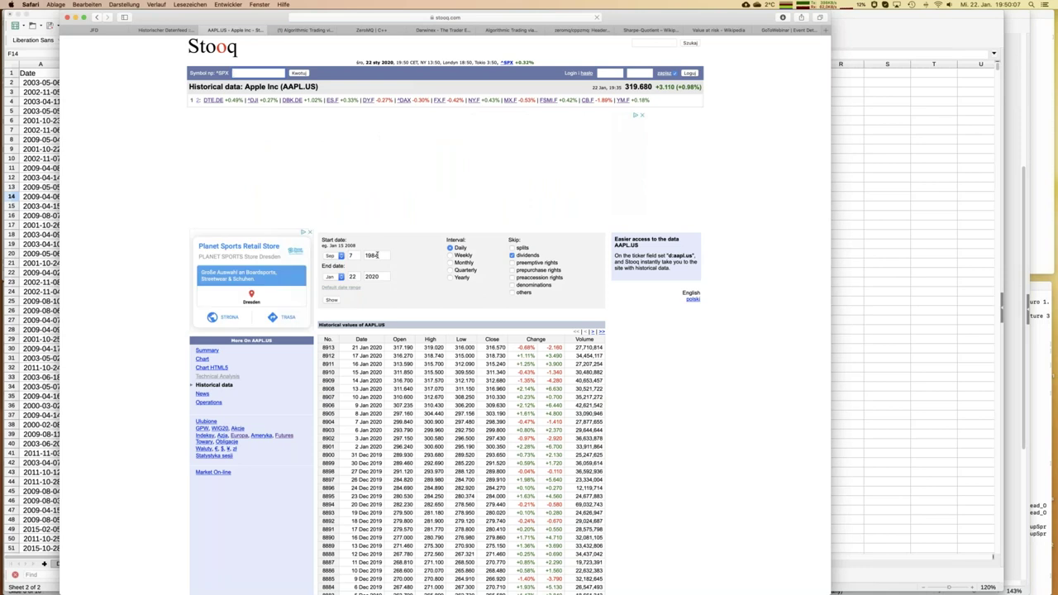
- Show the AAPL.US data starting from Jan 1 2015 and download it as a CSV file
double_click(374, 256)
text(2015)
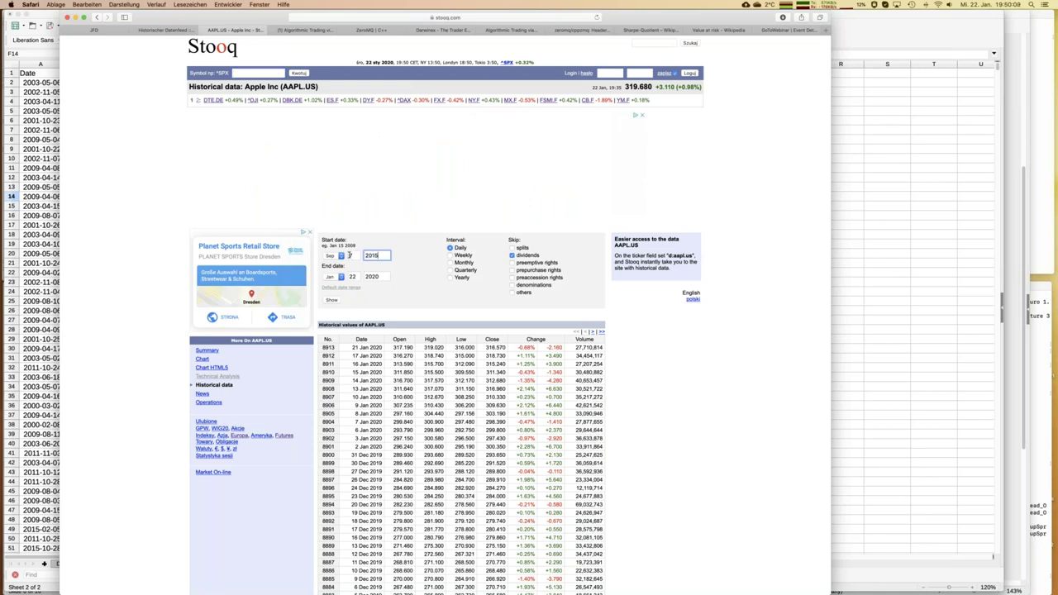
click(331, 257)
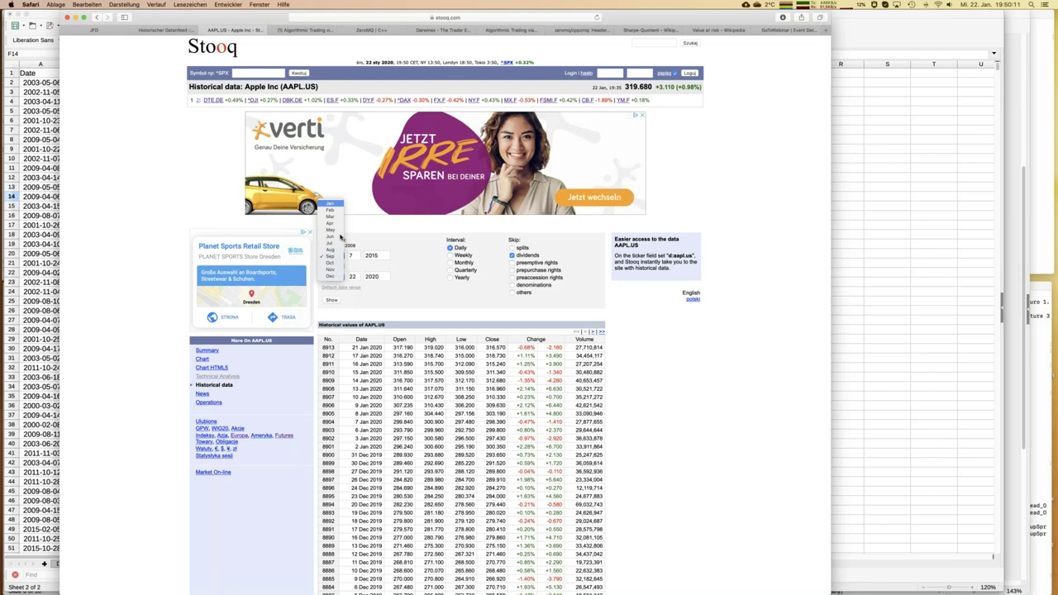
click(335, 207)
click(354, 255)
key(BackSpace)
text(1)
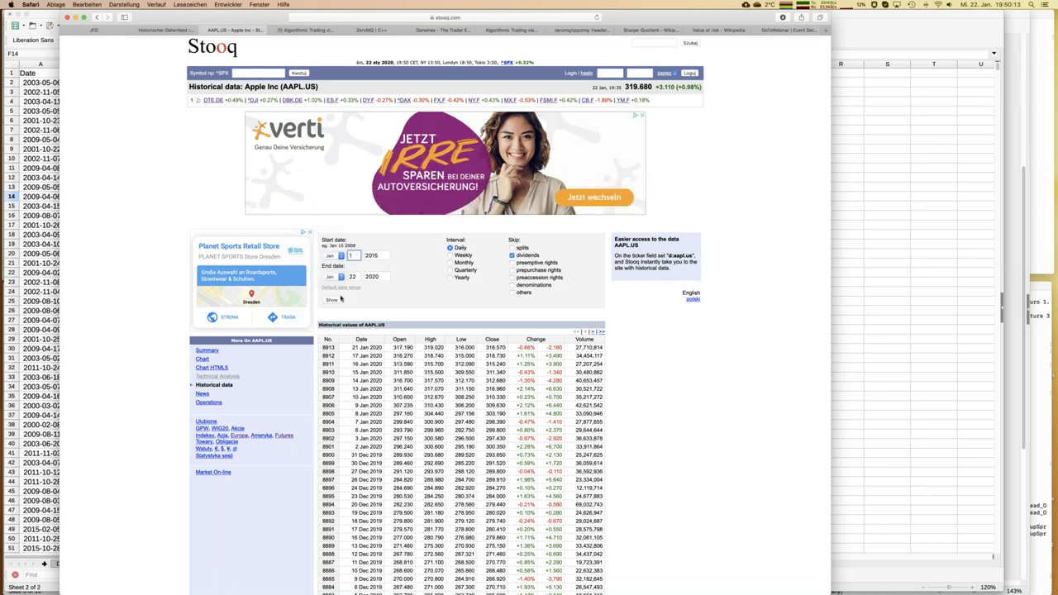
click(331, 300)
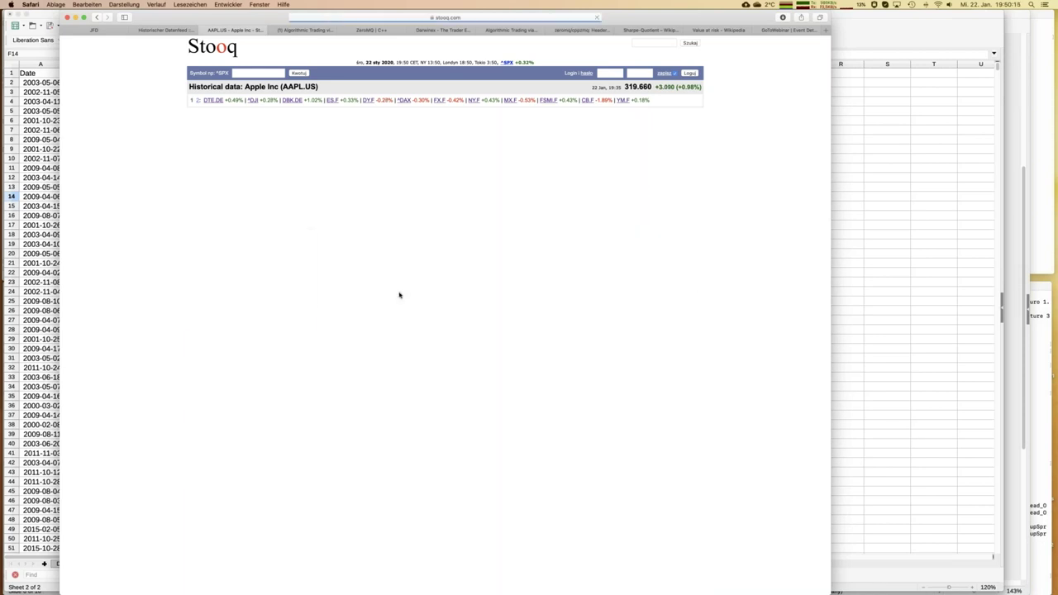
scroll(399, 296, down, 5)
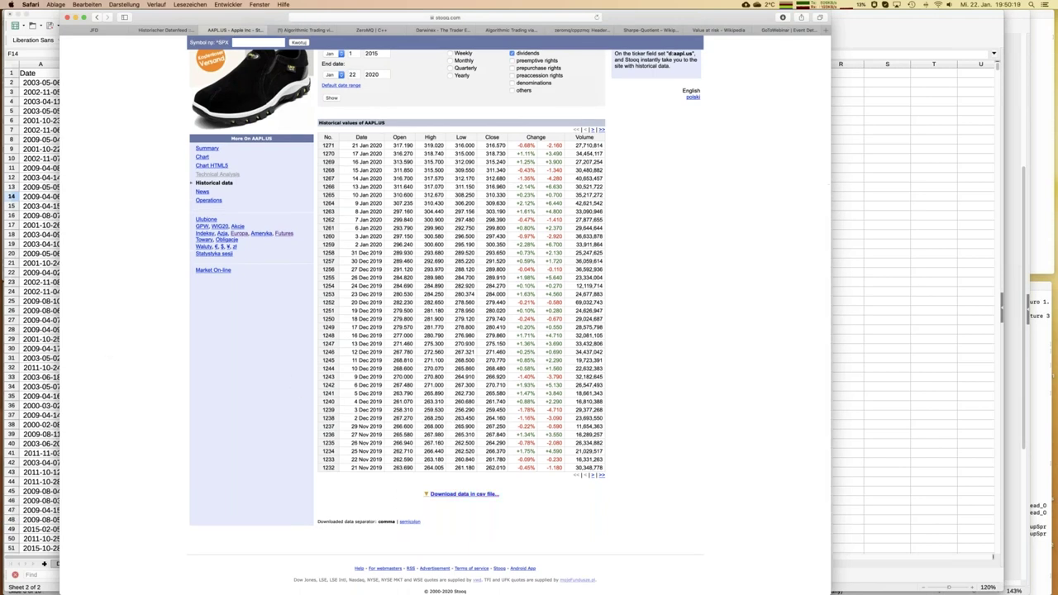
- Switch to Finder, duplicate SuP500_d_VAR_Monthly.ods in the 20200122_DE_VaR folder and name the copy Apple.ods
click(15, 70)
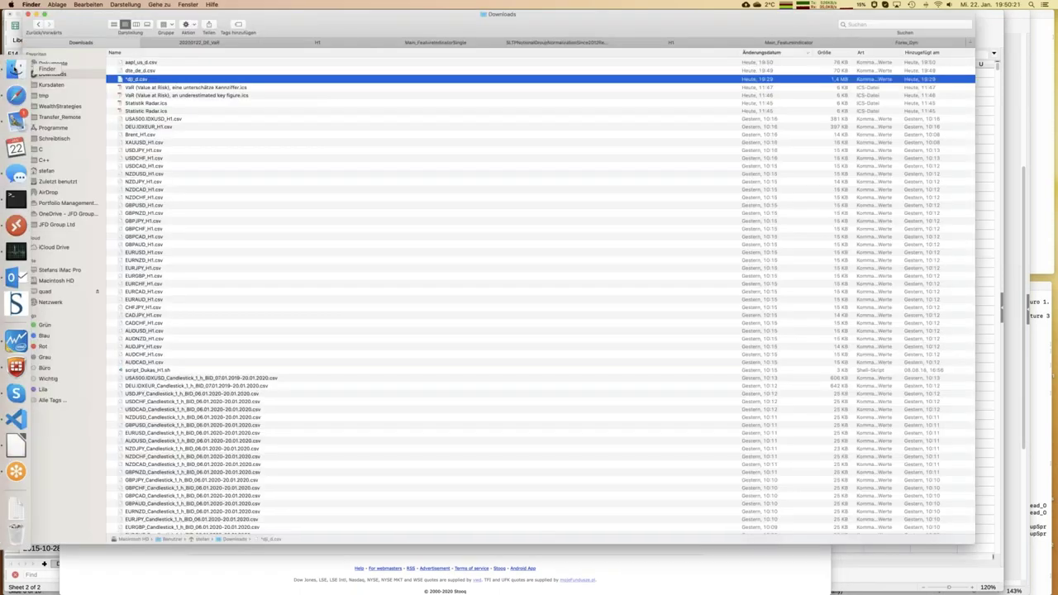
click(229, 44)
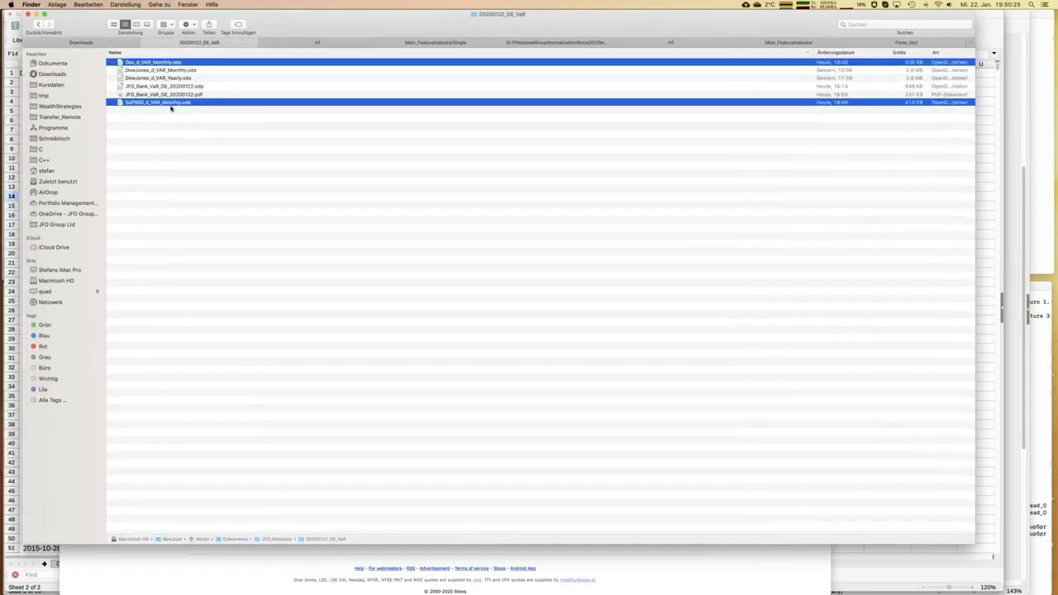
click(163, 115)
click(162, 95)
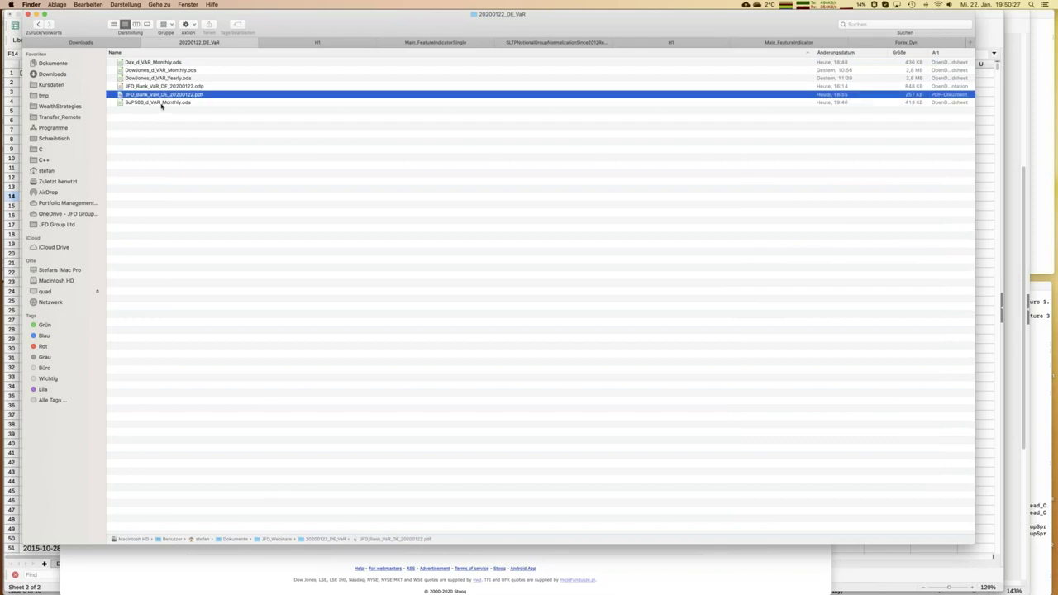
click(161, 103)
key(cmd+d)
key(Return)
key(Right)
key(BackSpace)
key(BackSpace)
key(BackSpace)
key(BackSpace)
key(BackSpace)
key(BackSpace)
key(BackSpace)
key(BackSpace)
key(BackSpace)
key(BackSpace)
key(BackSpace)
key(BackSpace)
key(BackSpace)
key(BackSpace)
key(BackSpace)
key(BackSpace)
key(BackSpace)
key(BackSpace)
key(BackSpace)
key(BackSpace)
key(BackSpace)
key(BackSpace)
key(BackSpace)
key(BackSpace)
key(BackSpace)
key(BackSpace)
text(Apple)
key(Return)
- Duplicate SuP500_d_VAR_Monthly.ods again and name the copy DeutscheTelekom.ods
key(Down)
key(Down)
key(Down)
key(Down)
key(Down)
key(Down)
key(super+d)
key(Return)
key(Right)
key(BackSpace)
key(BackSpace)
key(BackSpace)
key(BackSpace)
key(BackSpace)
key(BackSpace)
key(BackSpace)
key(BackSpace)
key(BackSpace)
key(BackSpace)
key(BackSpace)
key(BackSpace)
key(BackSpace)
key(BackSpace)
key(BackSpace)
key(BackSpace)
key(BackSpace)
key(BackSpace)
key(BackSpace)
key(BackSpace)
key(BackSpace)
key(BackSpace)
key(BackSpace)
key(BackSpace)
text(DeutscheTelekom)
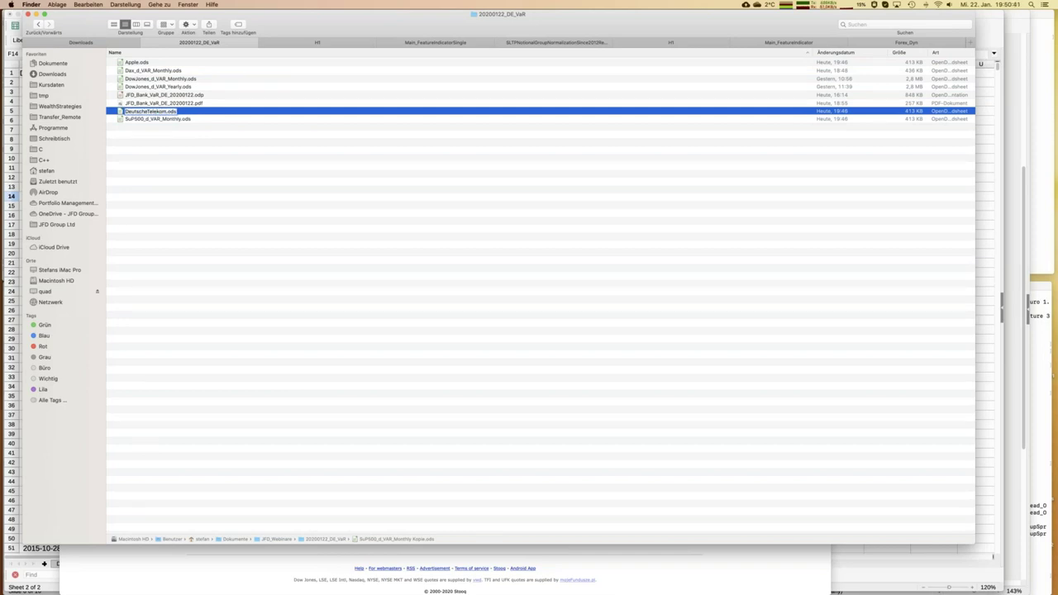
key(Return)
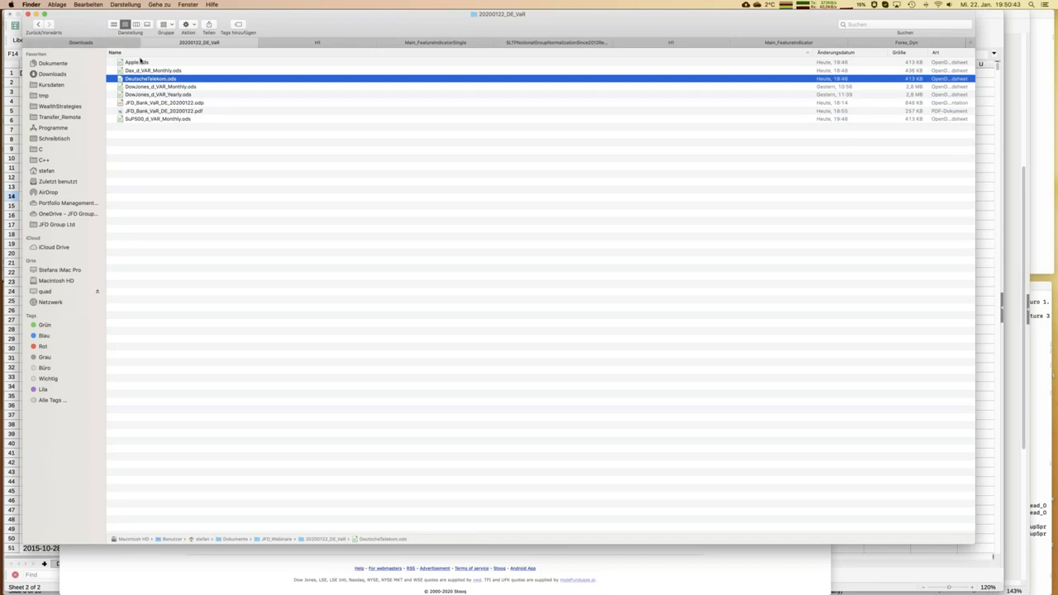
- Open only the Apple.ods spreadsheet from the 20200122_DE_VaR folder in LibreOffice
super+click(141, 62)
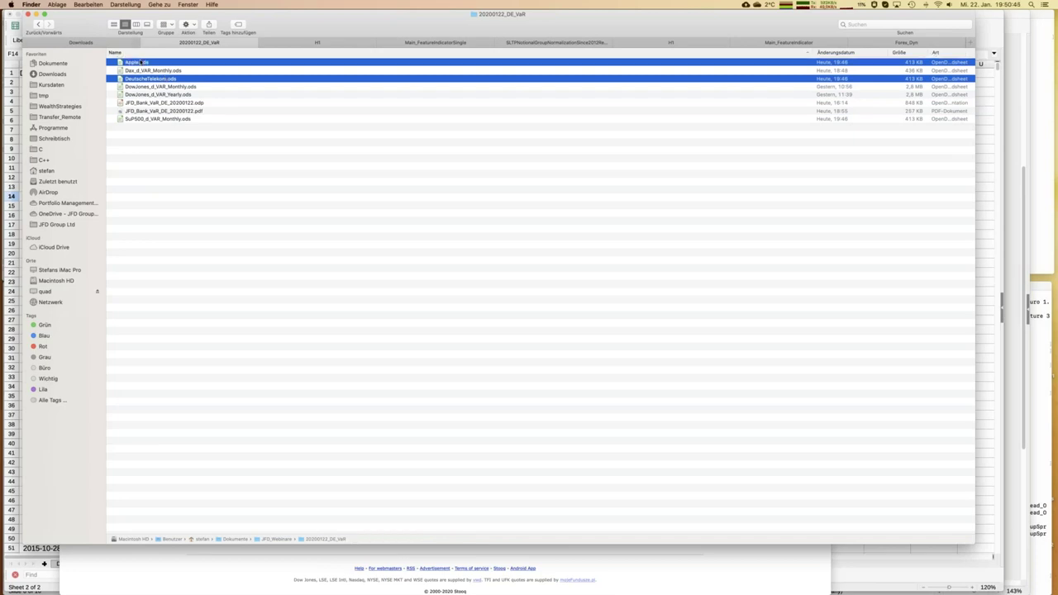
click(141, 62)
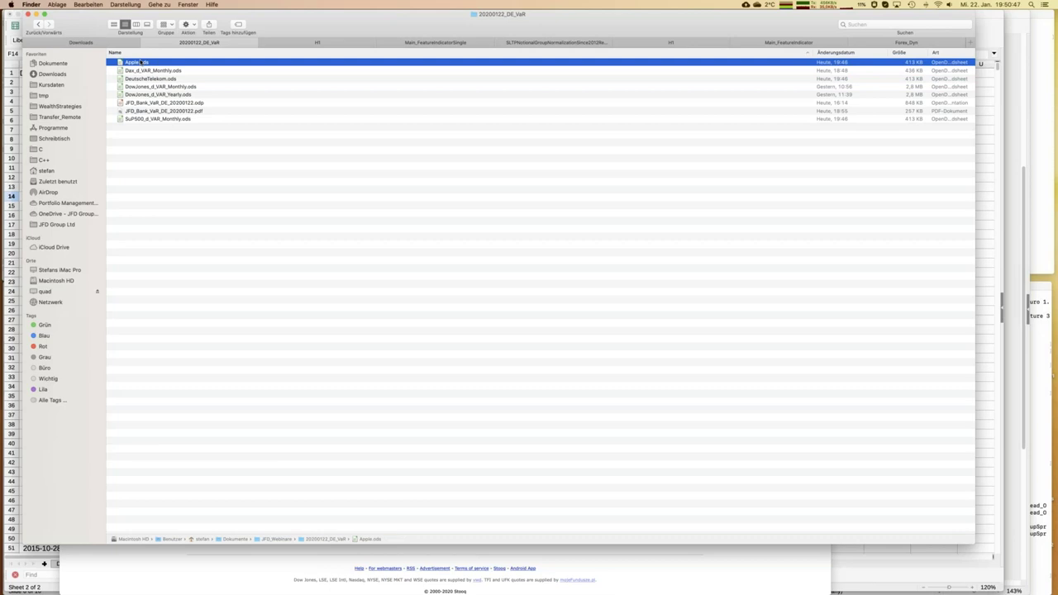
double_click(141, 62)
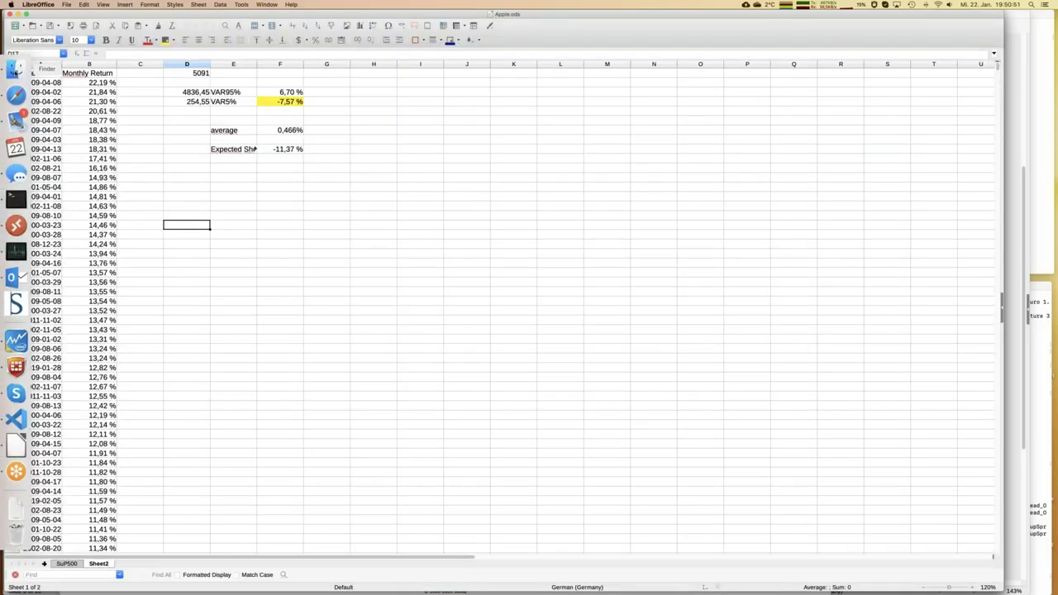
- Open aapl_us_d.csv from the Downloads folder, accepting the offered text import settings
click(16, 71)
click(77, 42)
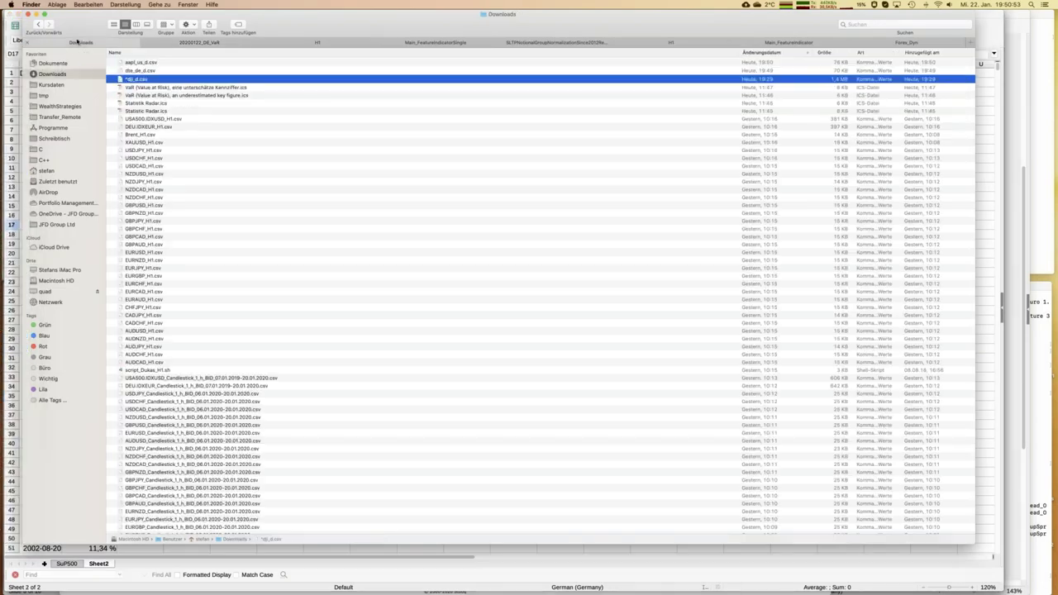
double_click(142, 63)
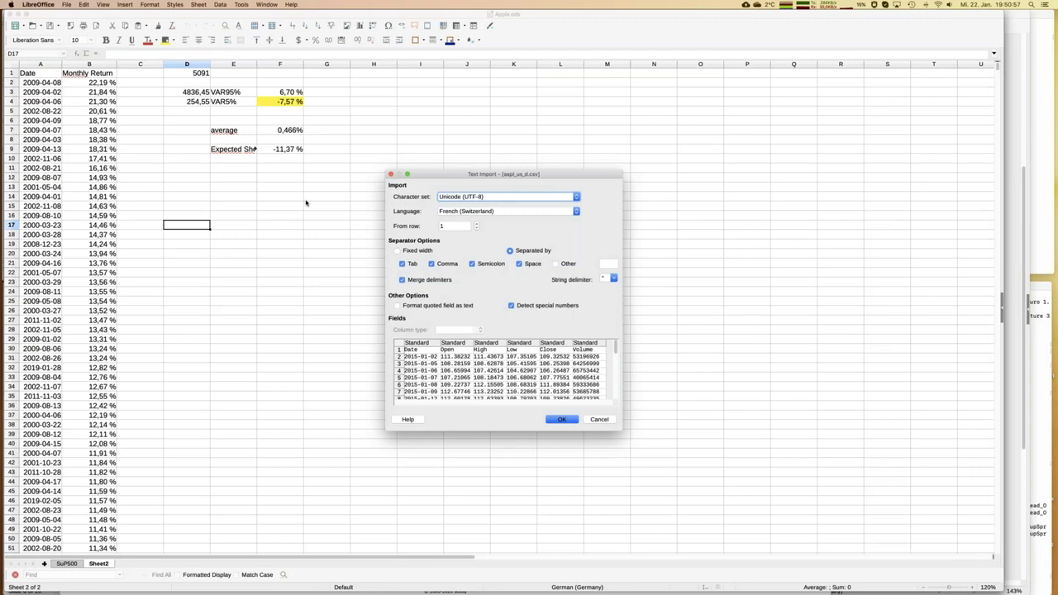
click(561, 420)
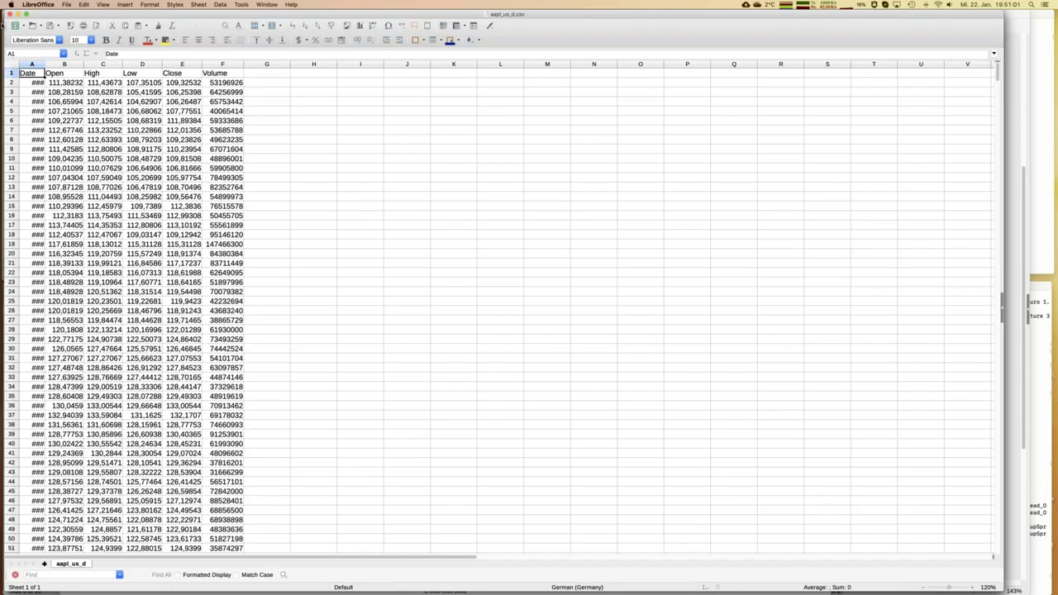
- Fit the width of the Date column in aapl_us_d.csv to its contents
click(31, 65)
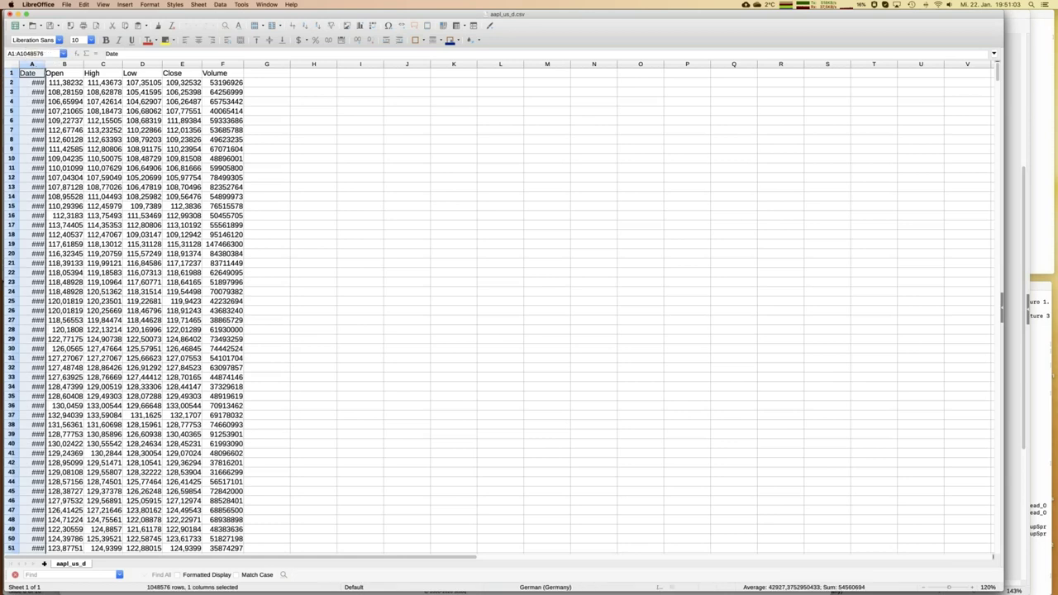
double_click(45, 65)
click(95, 129)
- Copy the Apple prices from Date to Close in A2:E1272 and close aapl_us_d.csv without saving
click(48, 84)
key(shift+Right)
key(shift+Right)
key(shift+Right)
key(shift+Right)
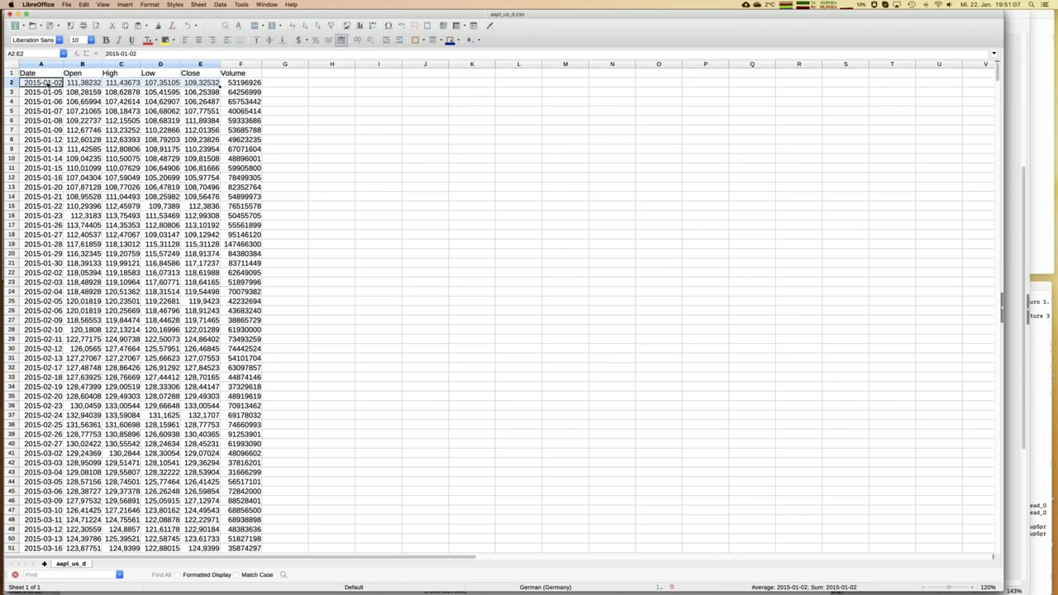
key(ctrl+shift+Down)
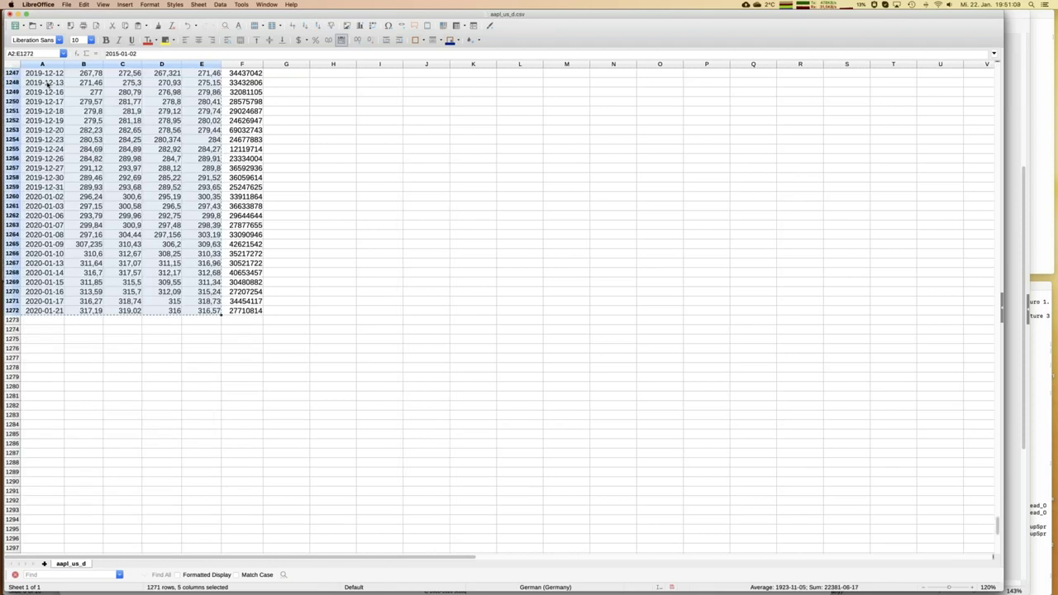
key(super+w)
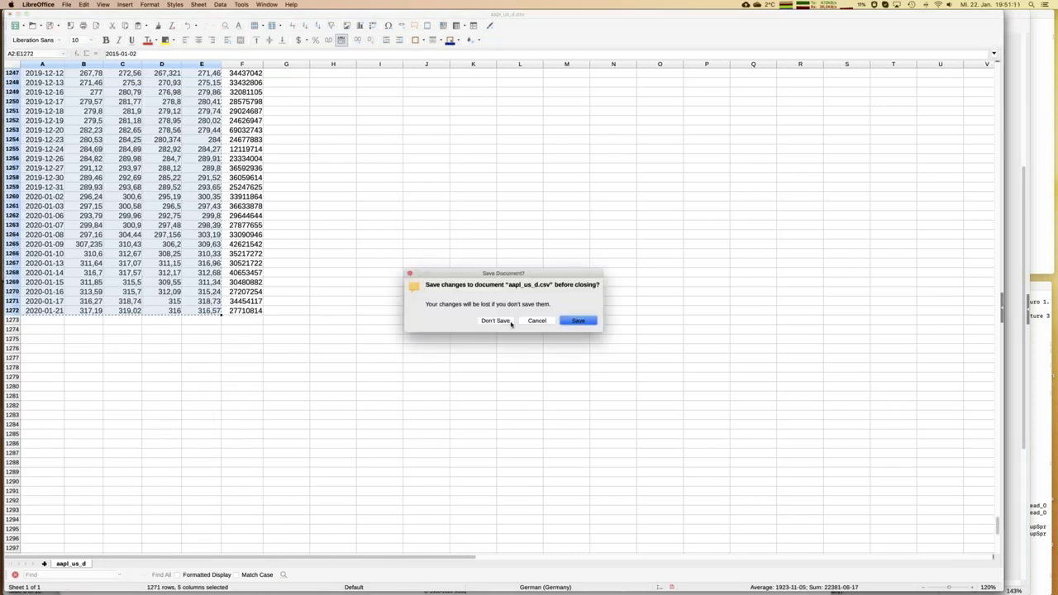
click(495, 320)
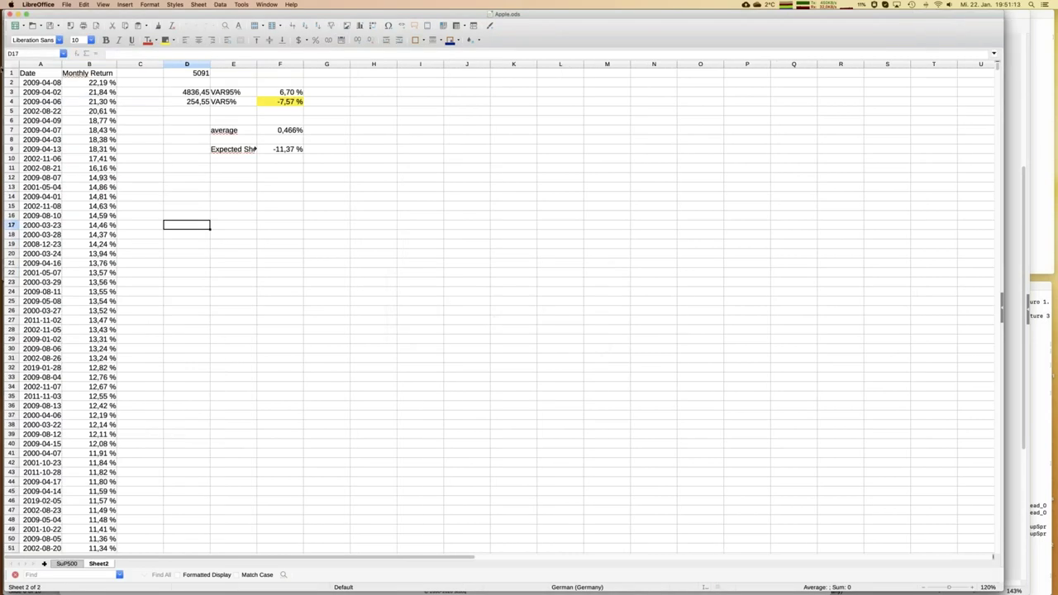
- Paste the copied Apple prices over the old data from cell A2 of the SuP500 sheet in Apple.ods
click(66, 564)
click(33, 82)
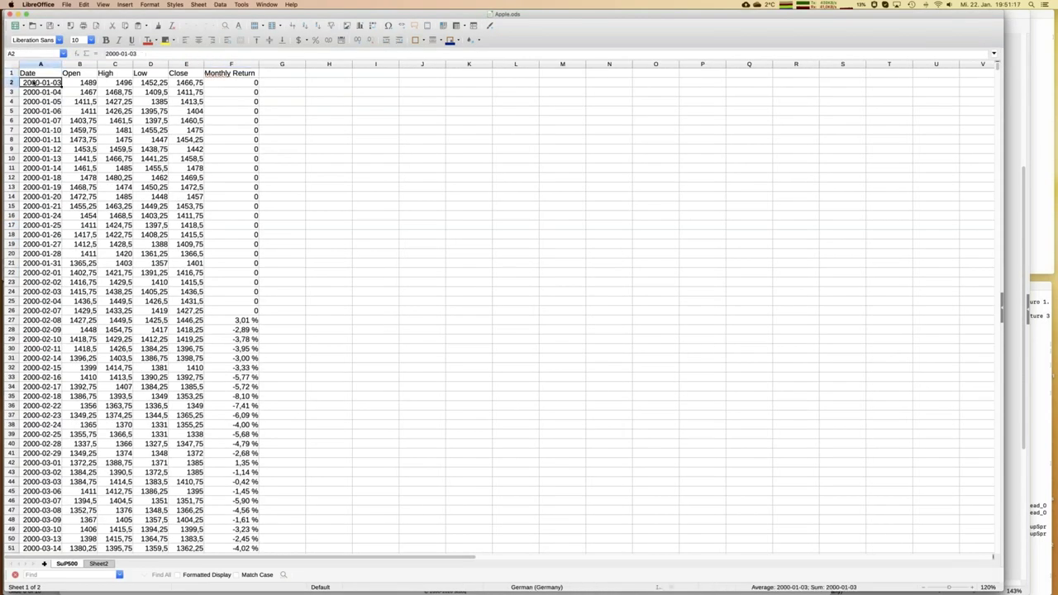
key(super+v)
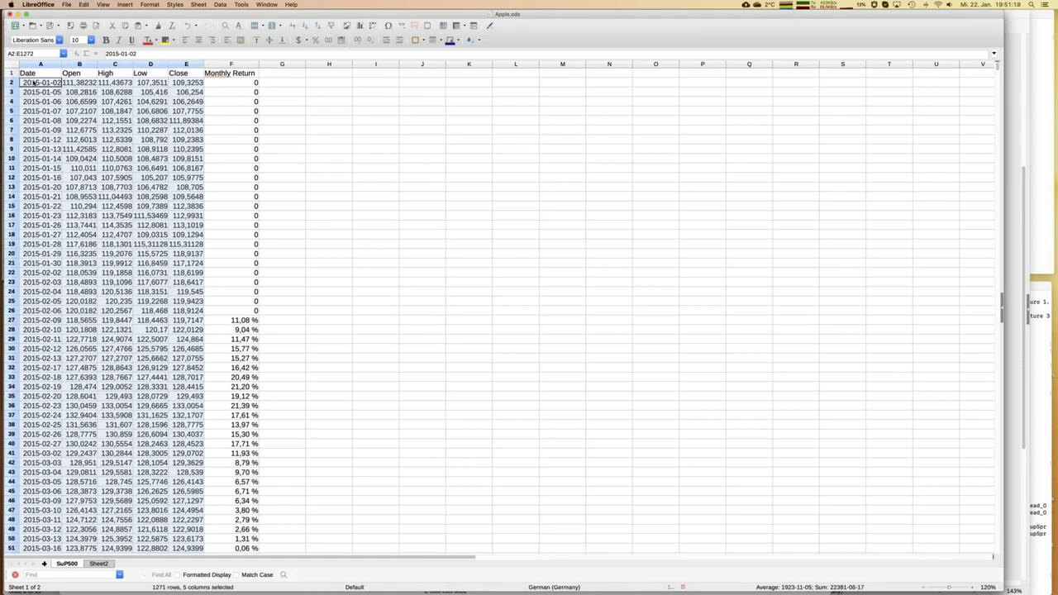
- Delete the leftover S&P 500 rows below the Apple data, range A1273:F5092, from the SuP500 sheet
click(41, 111)
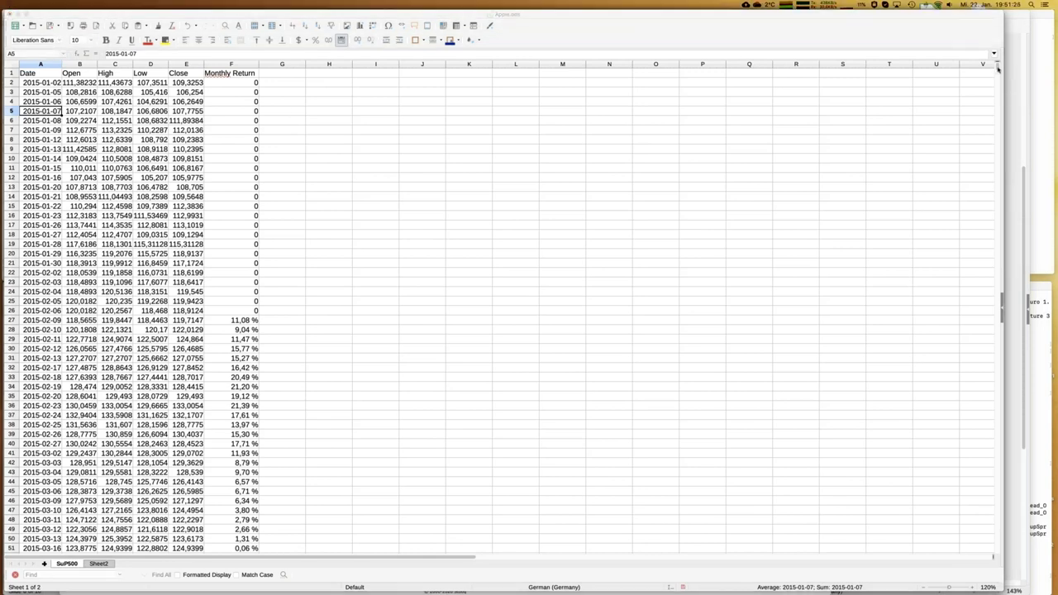
click(1002, 95)
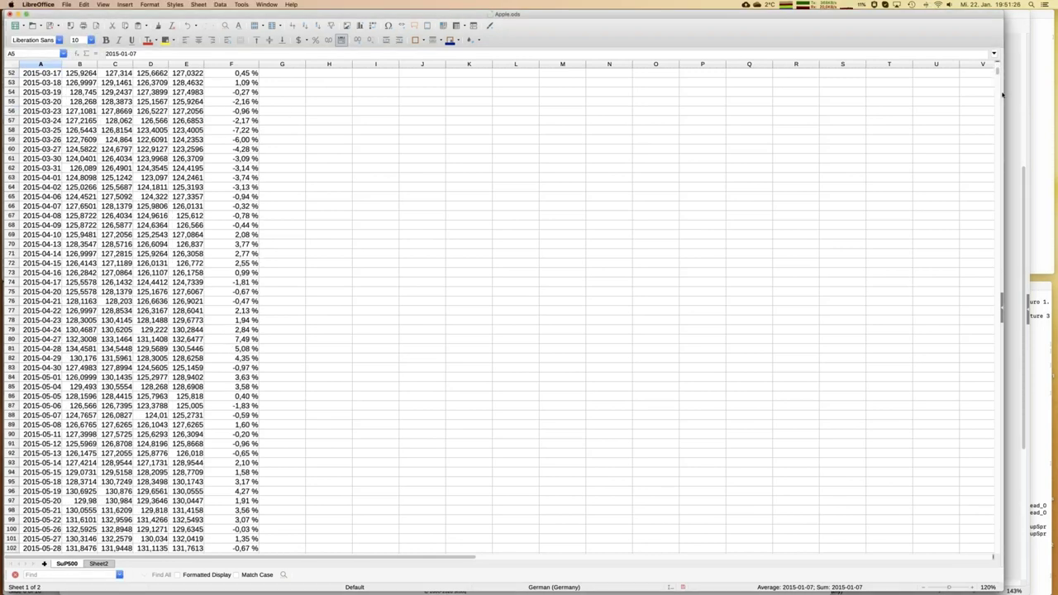
click(1001, 178)
click(1001, 177)
scroll(998, 149, down, 20)
scroll(997, 158, down, 20)
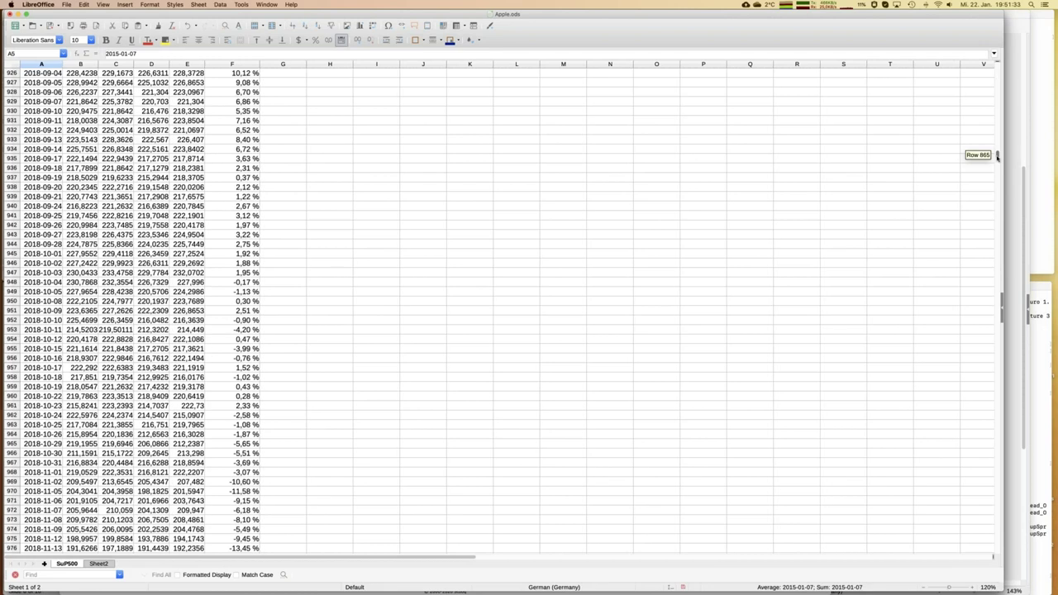
drag(997, 199, 997, 198)
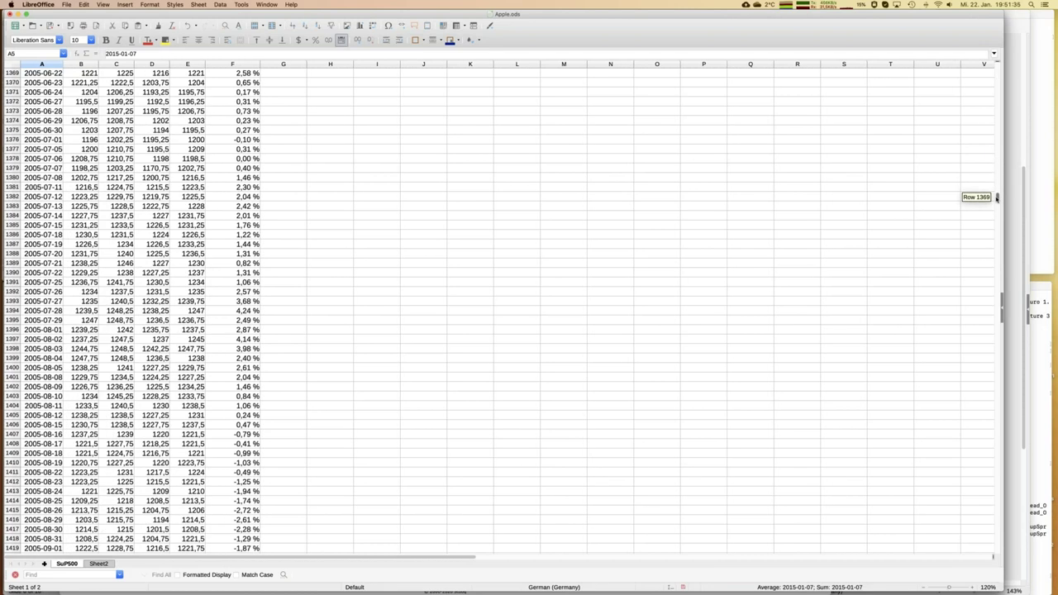
click(46, 110)
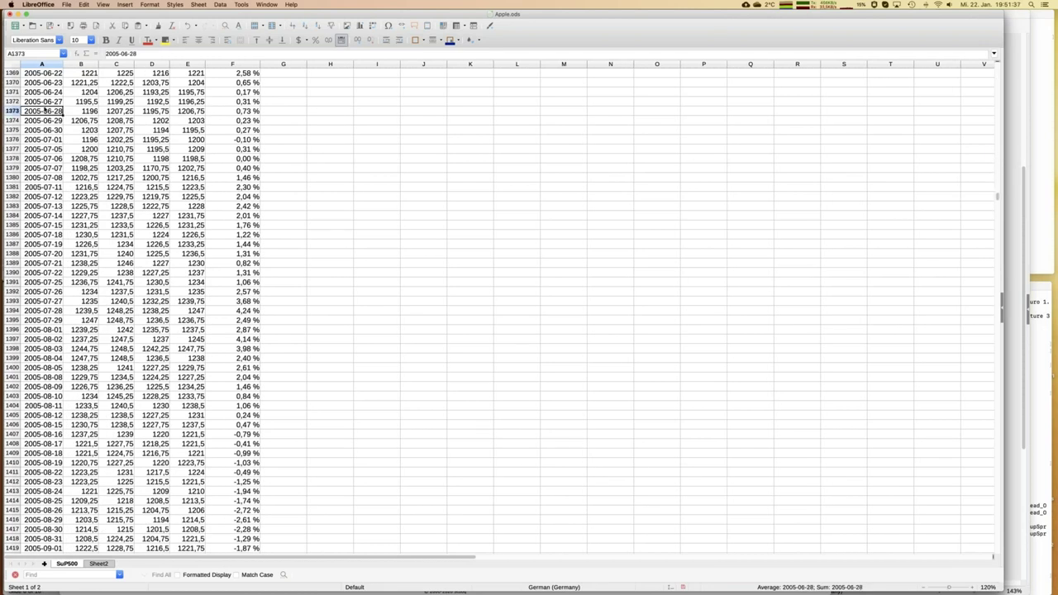
key(Page_Up)
key(Page_Up)
key(Page_Up)
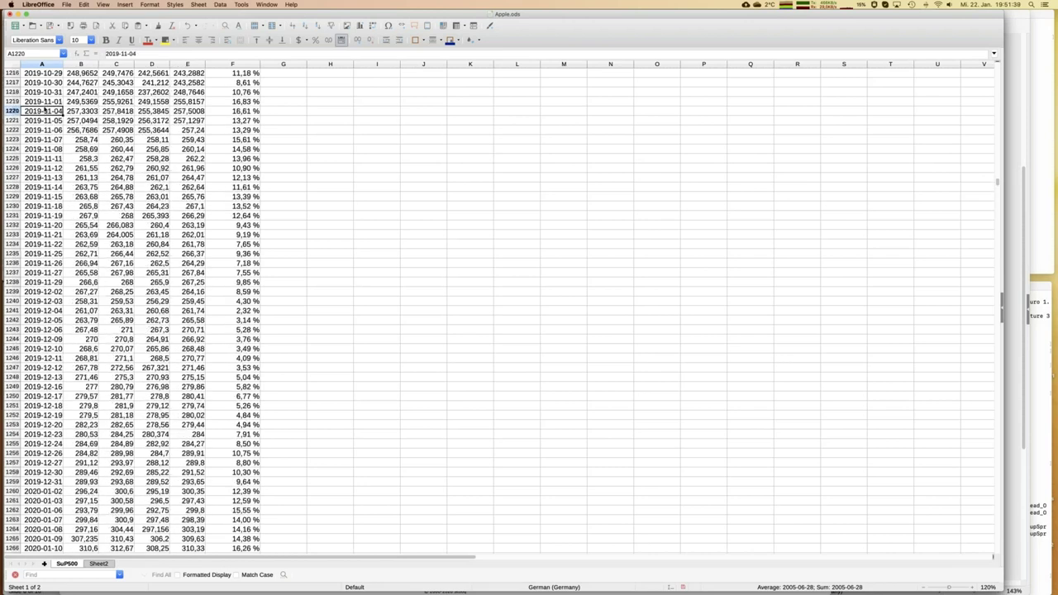
key(Page_Down)
key(Down)
key(Down)
key(shift+super+Right)
key(shift+super+Down)
key(BackSpace)
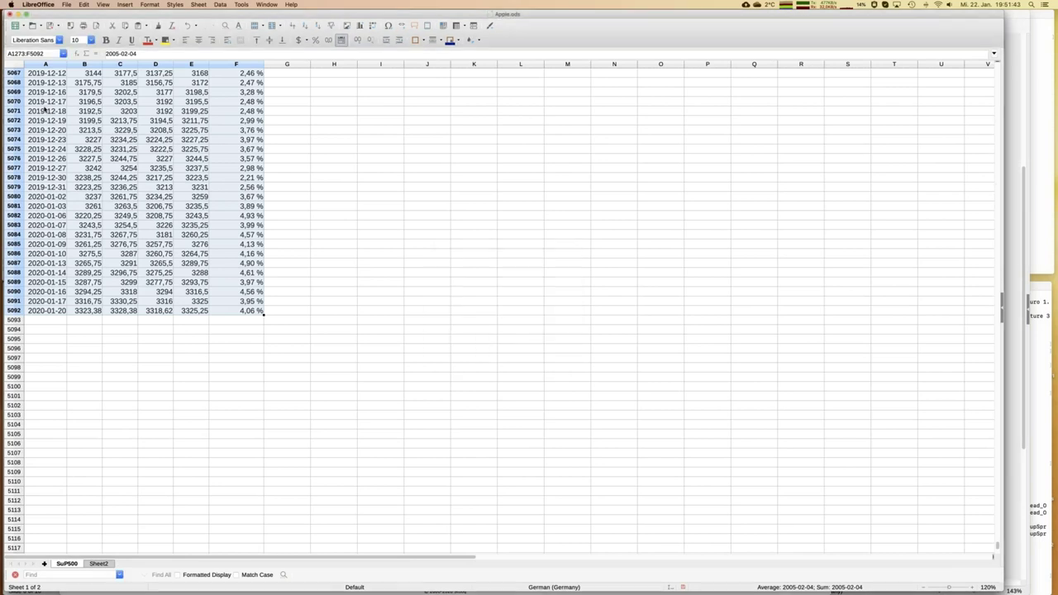
key(Return)
click(46, 111)
key(super+Up)
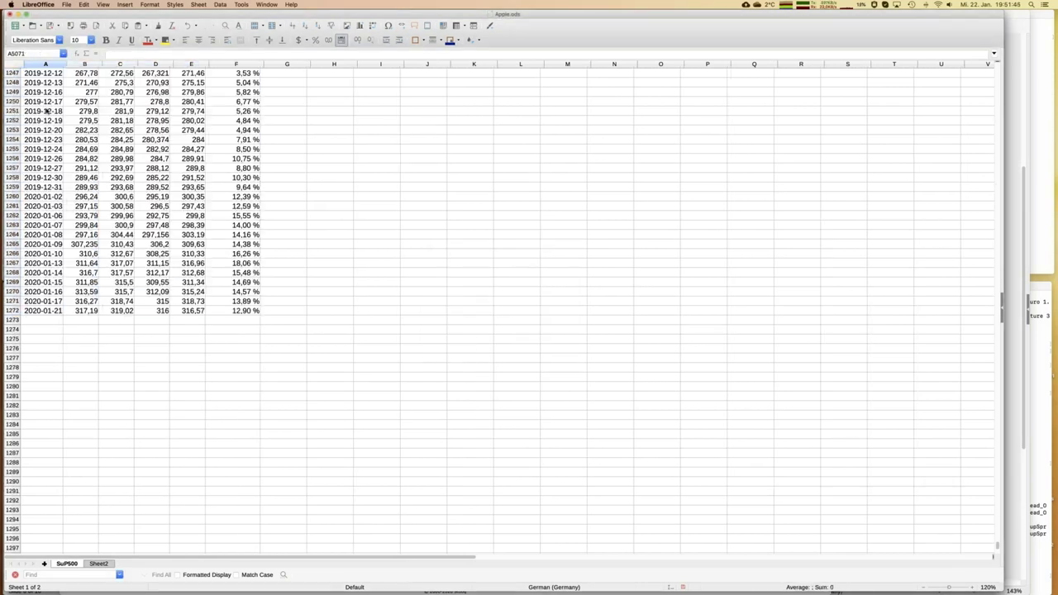
key(super+Up)
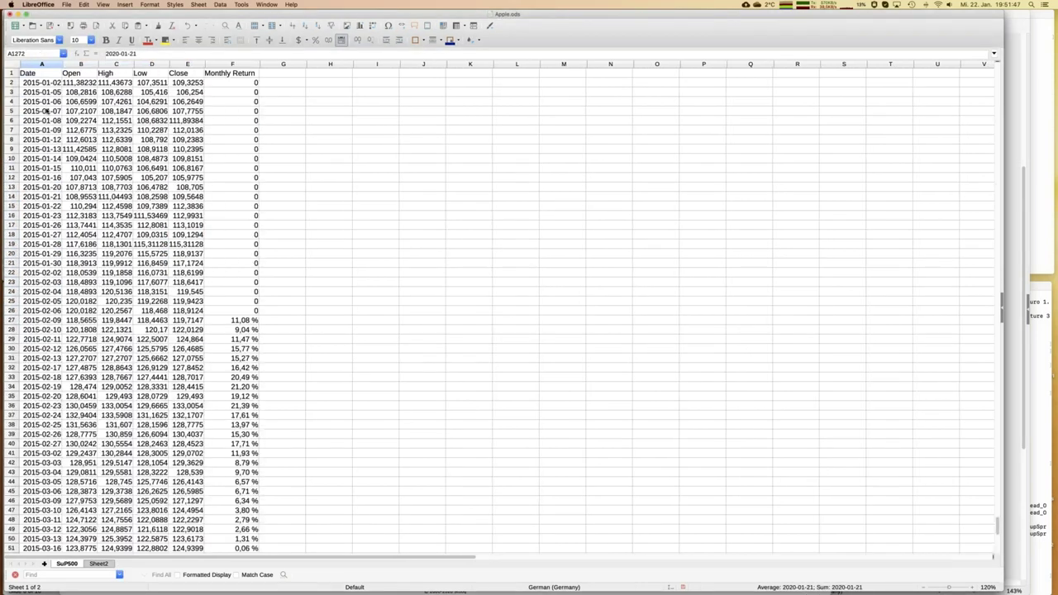
- Copy the Date and Monthly Return columns of SuP500 and paste them from A1 of Sheet2 as text, numbers, dates and formats without formulas
click(47, 64)
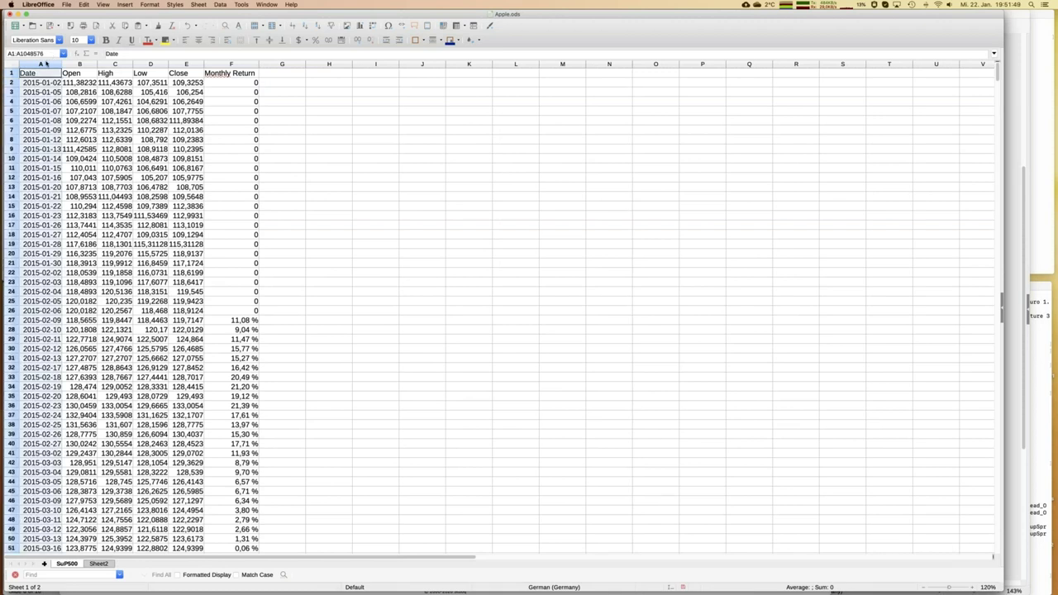
super+click(242, 65)
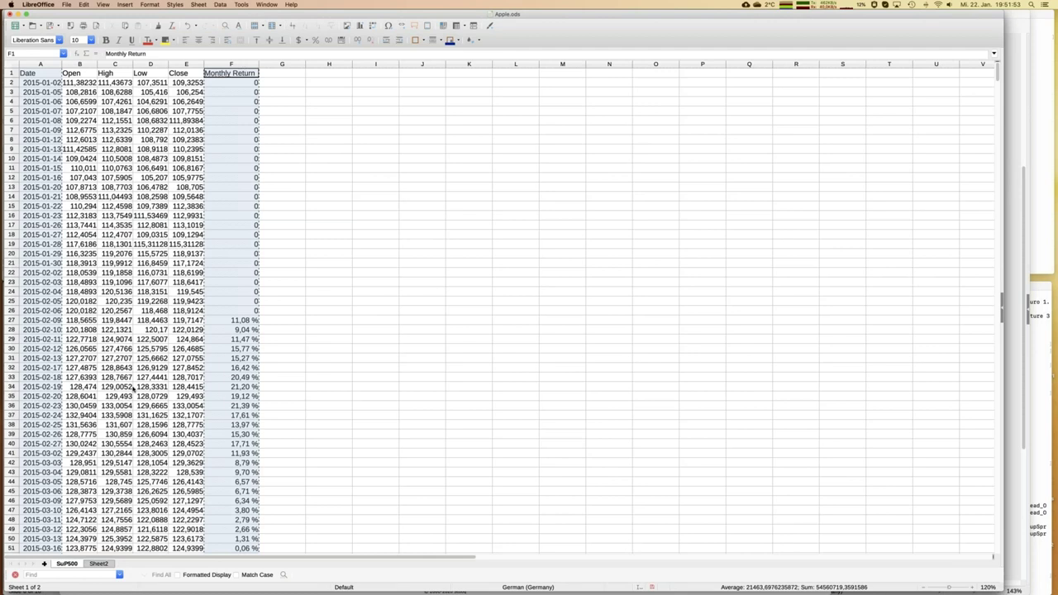
click(98, 563)
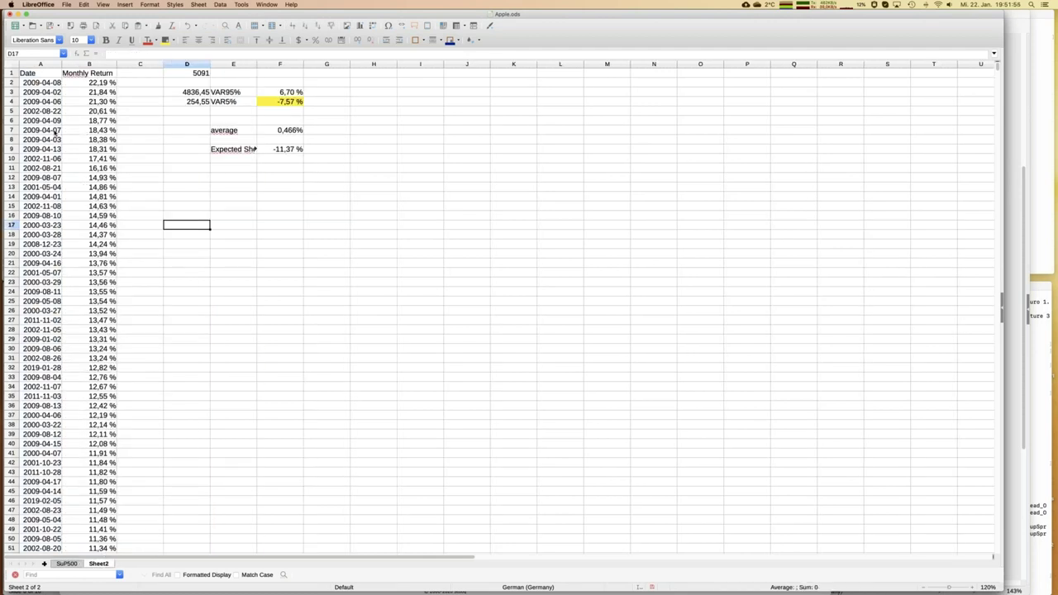
click(40, 73)
key(super+shift+v)
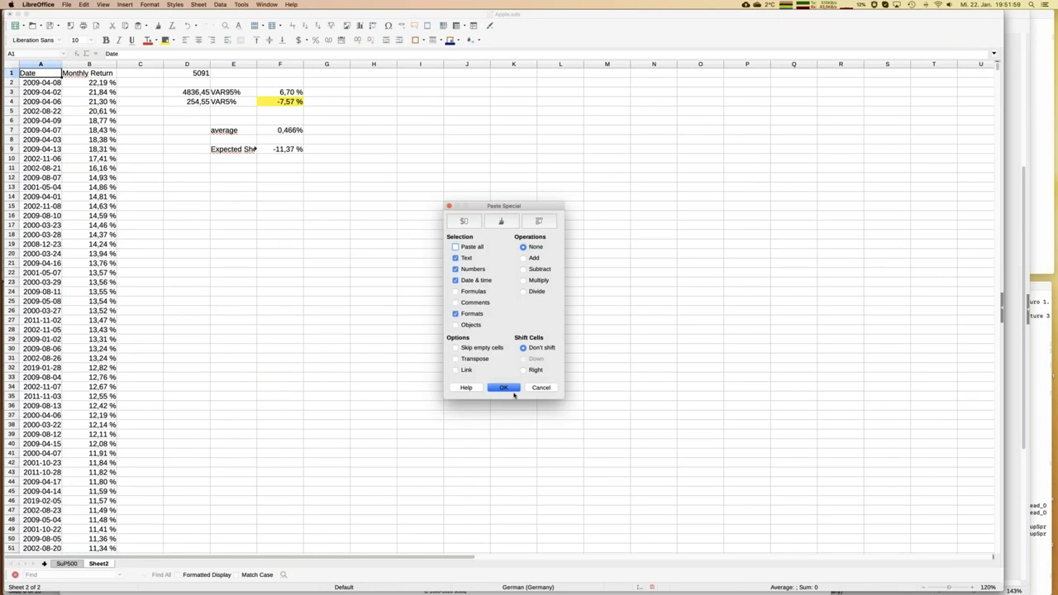
key(Return)
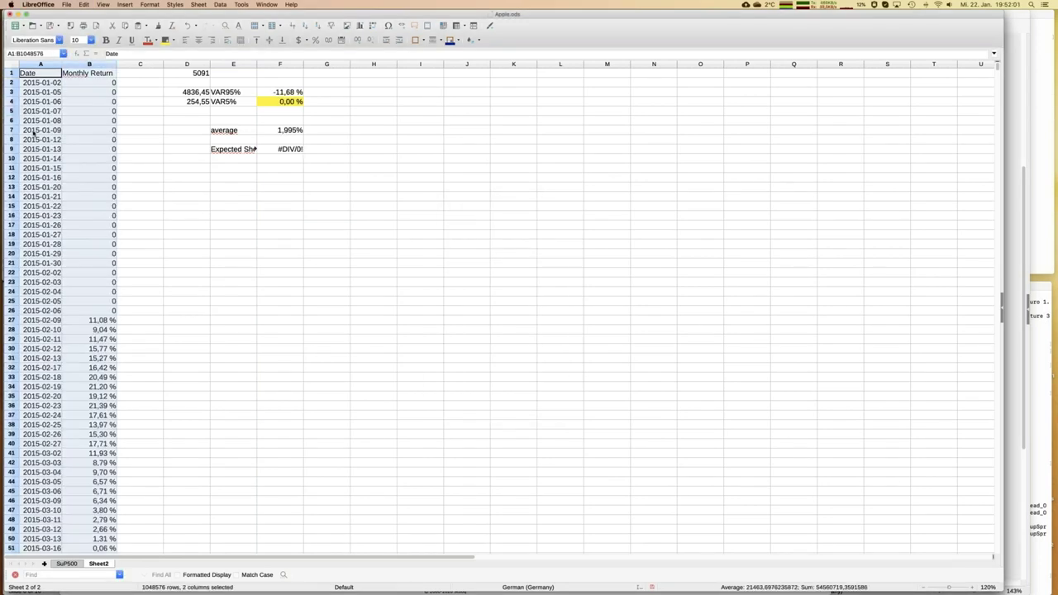
- Find the last data row on Sheet2 and set the number of returns in D1 to 1271
click(33, 130)
key(super+Down)
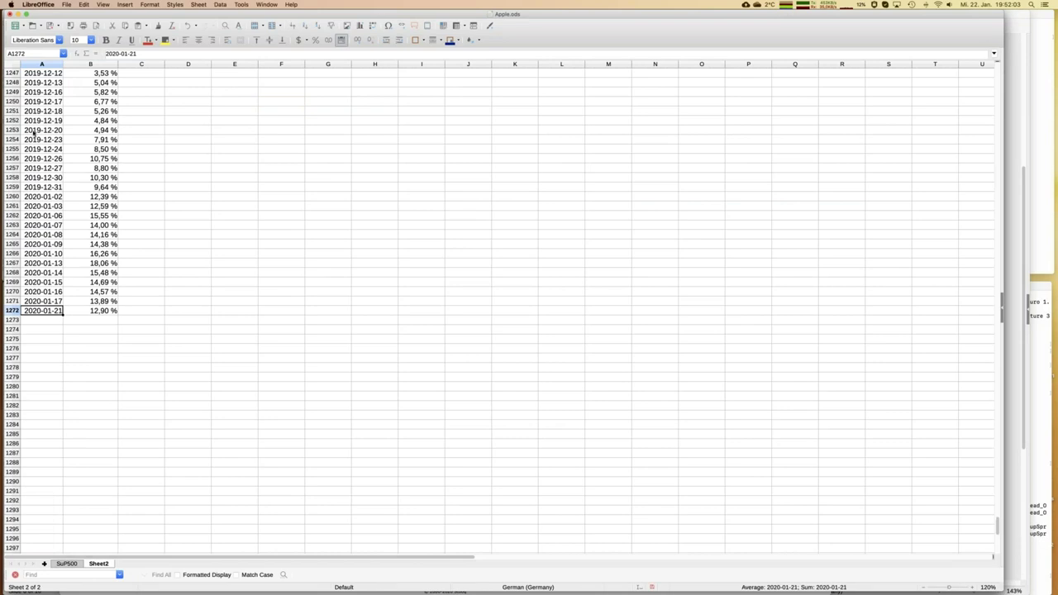
key(ctrl+Home)
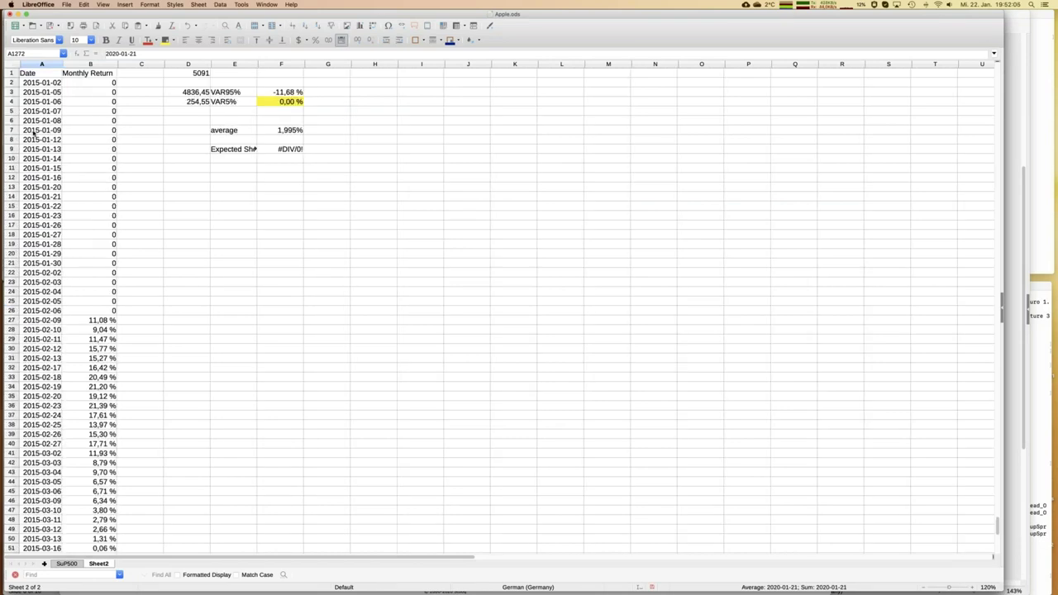
key(Right)
key(Right)
key(Right)
text(1271)
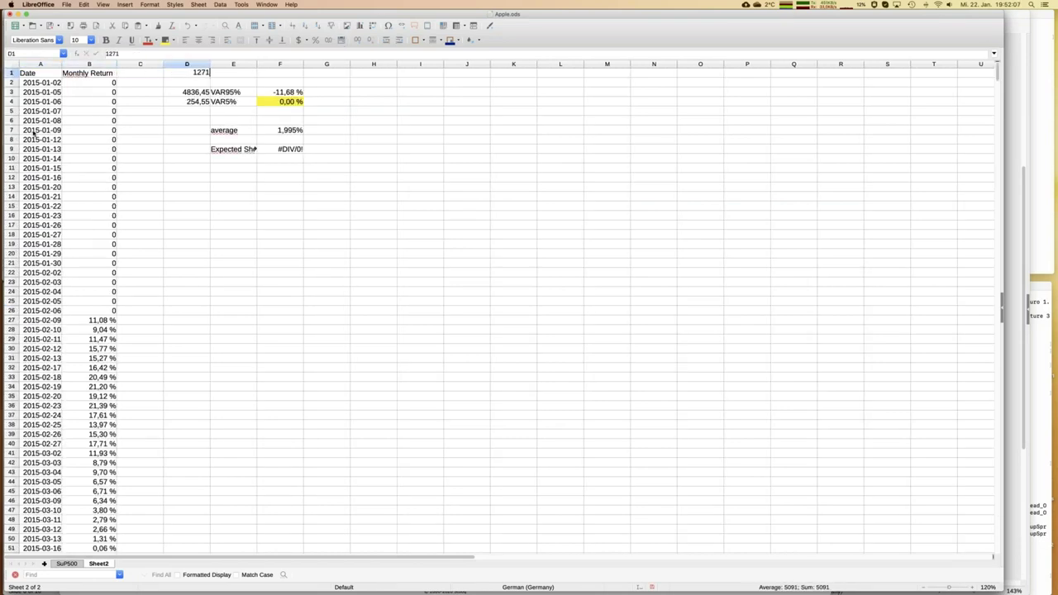
key(Return)
key(Down)
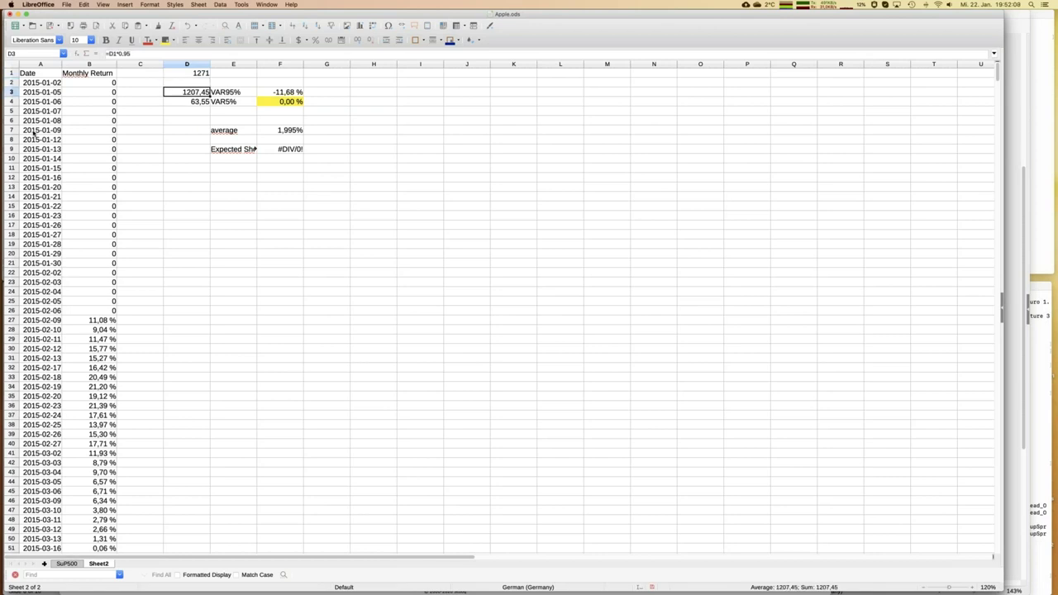
- Change the VAR95% formula in F3 to reference cell B64
key(Right)
key(Right)
key(Right)
key(Left)
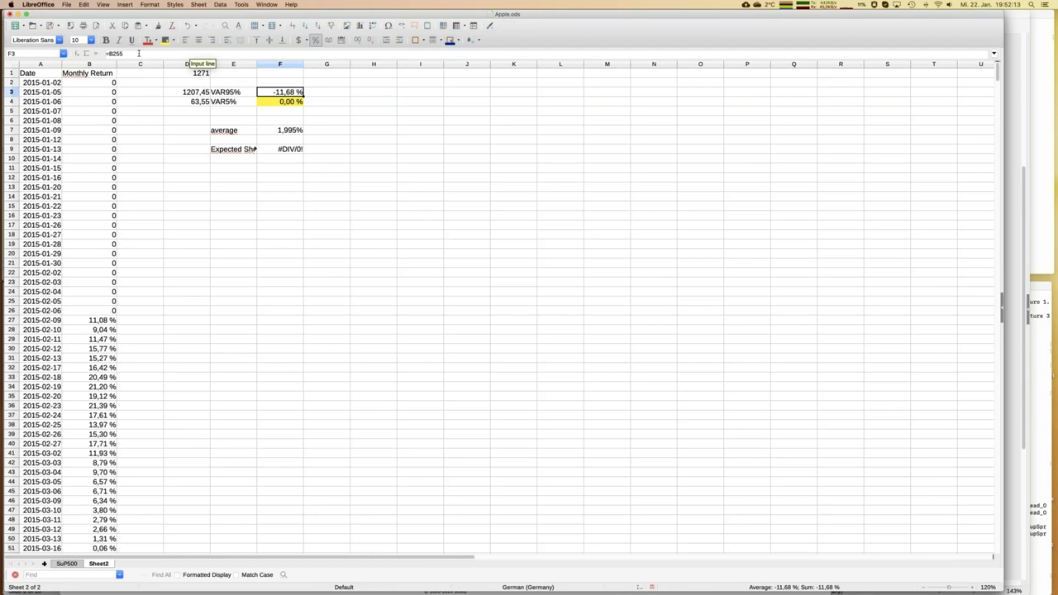
text(=B)
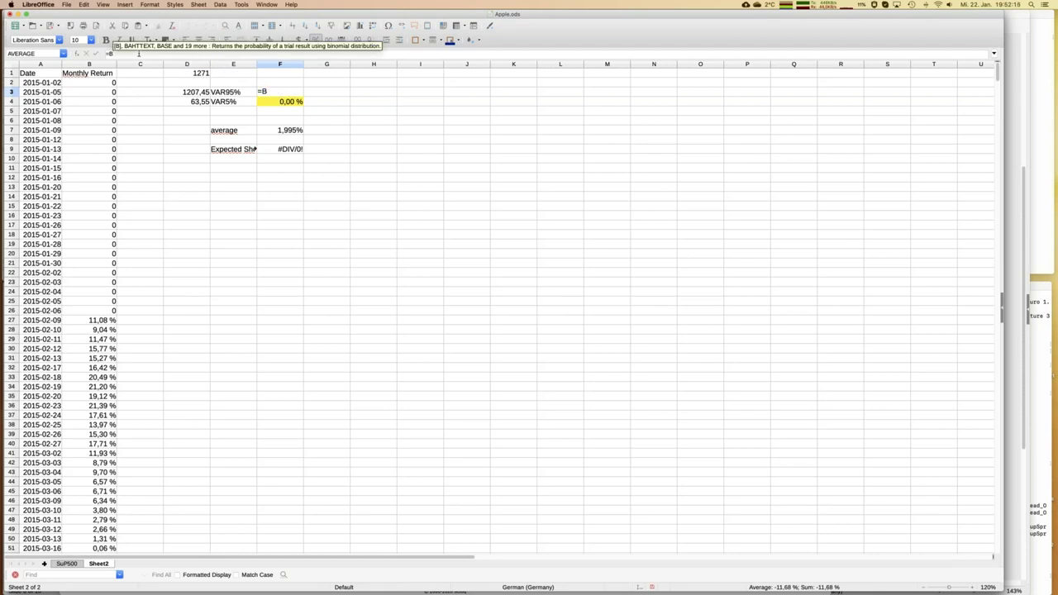
text(4837)
key(Return)
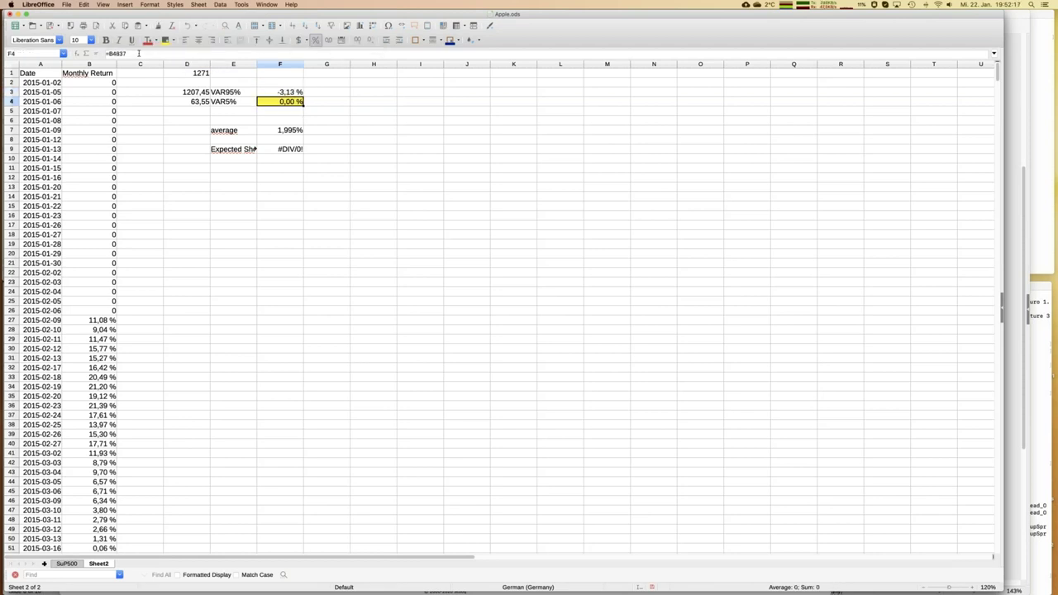
- Change the VAR5% formula in F4 to =B1207
click(139, 53)
key(BackSpace)
key(BackSpace)
key(BackSpace)
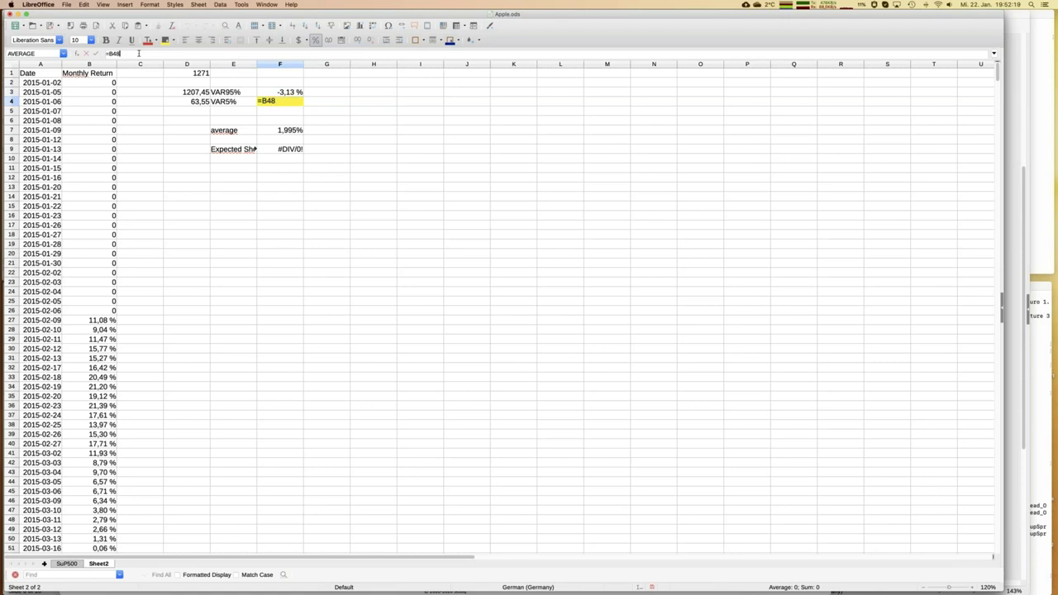
text(763)
key(Return)
- Change the Expected Shortfall formula in F9 to =AVERAGE(B1207:B999999)
key(Down)
key(Down)
key(Down)
key(Down)
click(200, 52)
key(Left)
key(Left)
key(Left)
key(Left)
key(Left)
key(Left)
key(Left)
key(Left)
key(Left)
key(BackSpace)
key(BackSpace)
key(BackSpace)
key(BackSpace)
text(12)
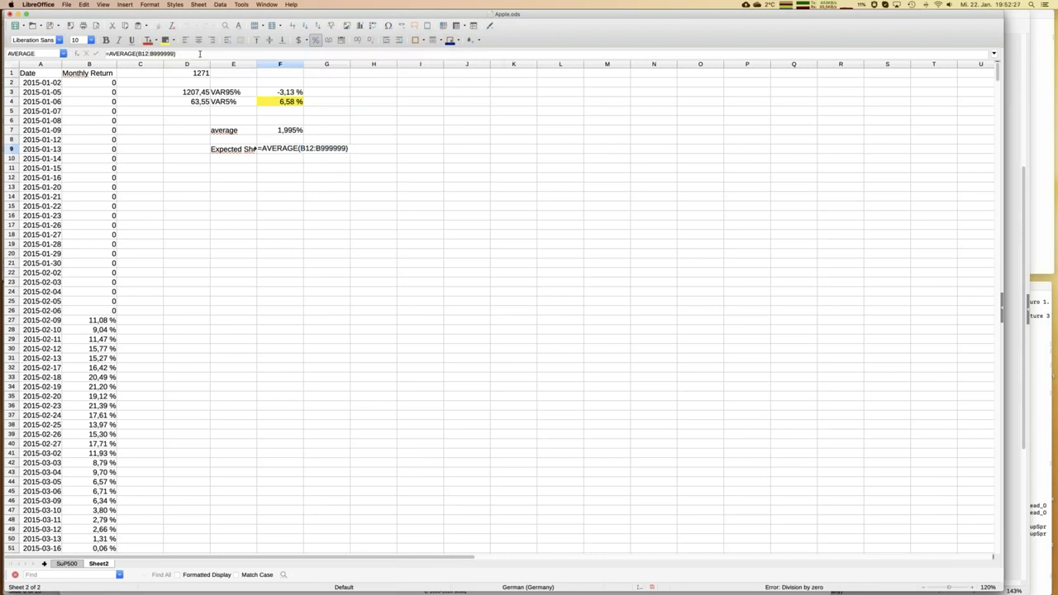
key(Return)
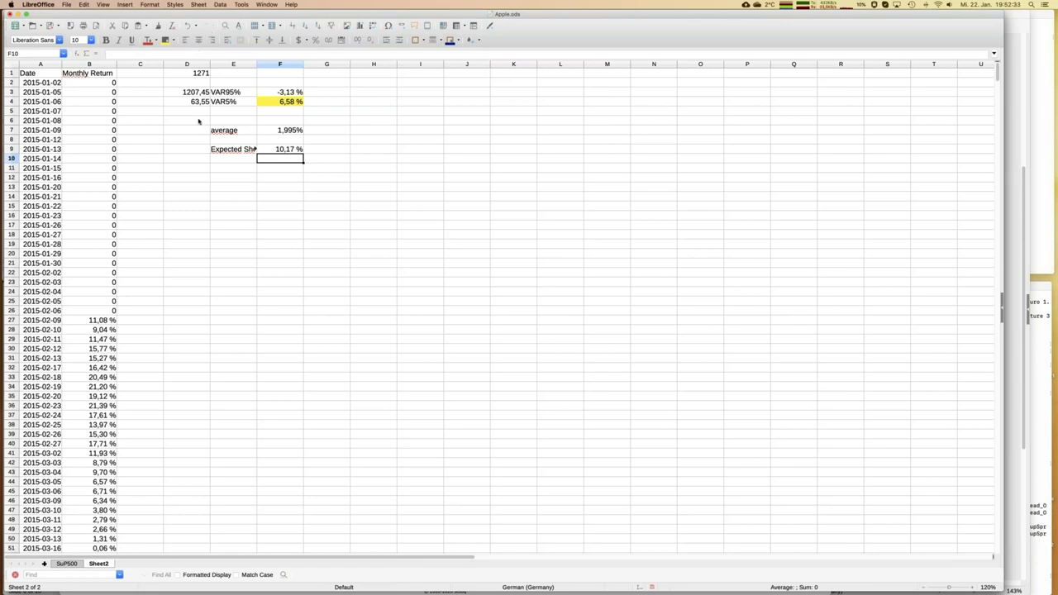
- Sort the Date and Monthly Return columns on Sheet2 by Monthly Return in descending order and check both ends of the list
click(294, 103)
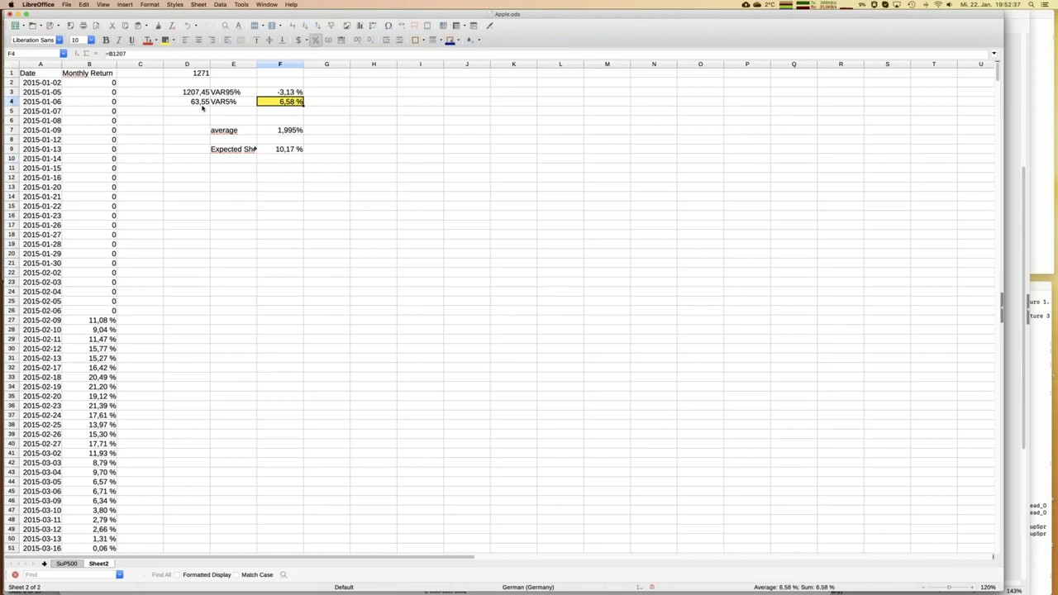
click(133, 137)
click(96, 151)
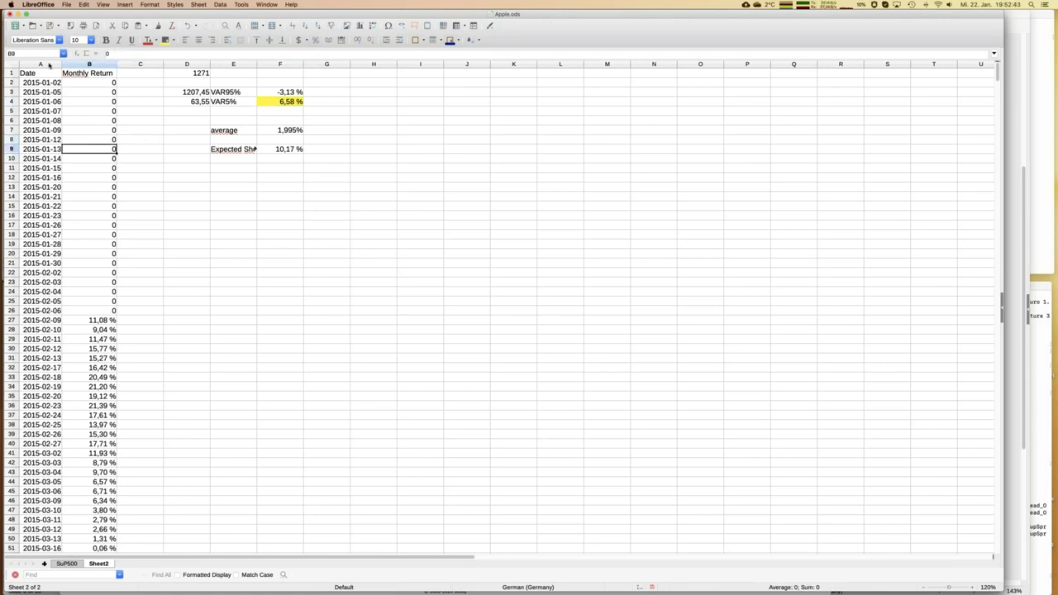
drag(49, 64, 90, 65)
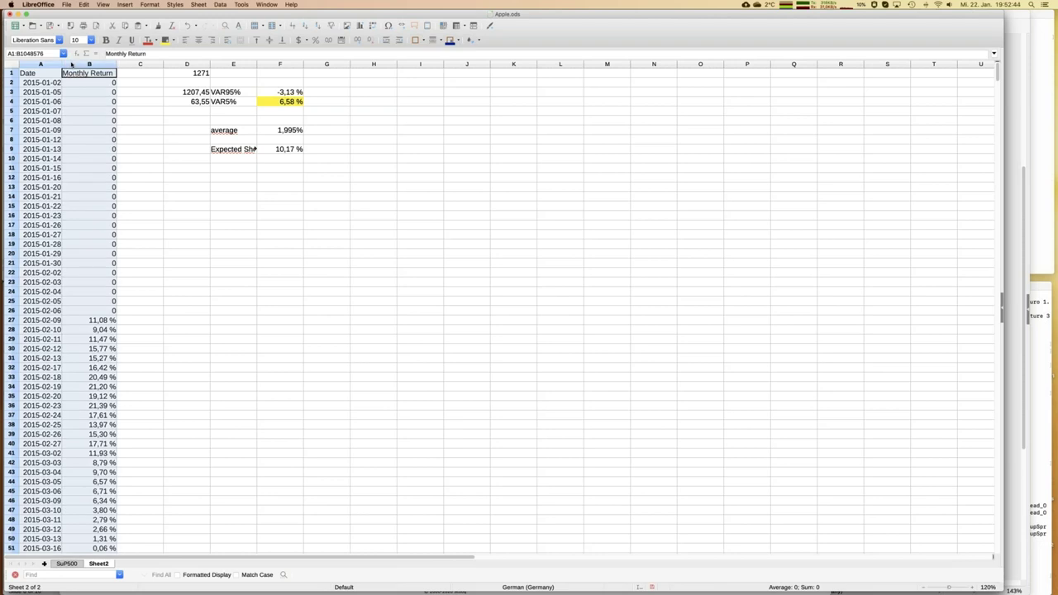
click(223, 5)
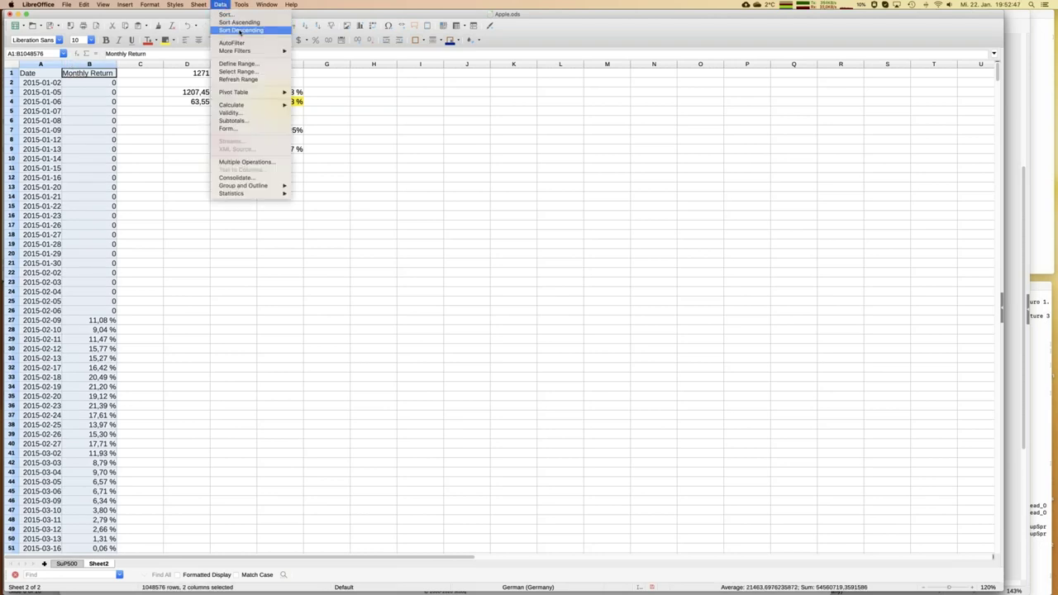
click(241, 29)
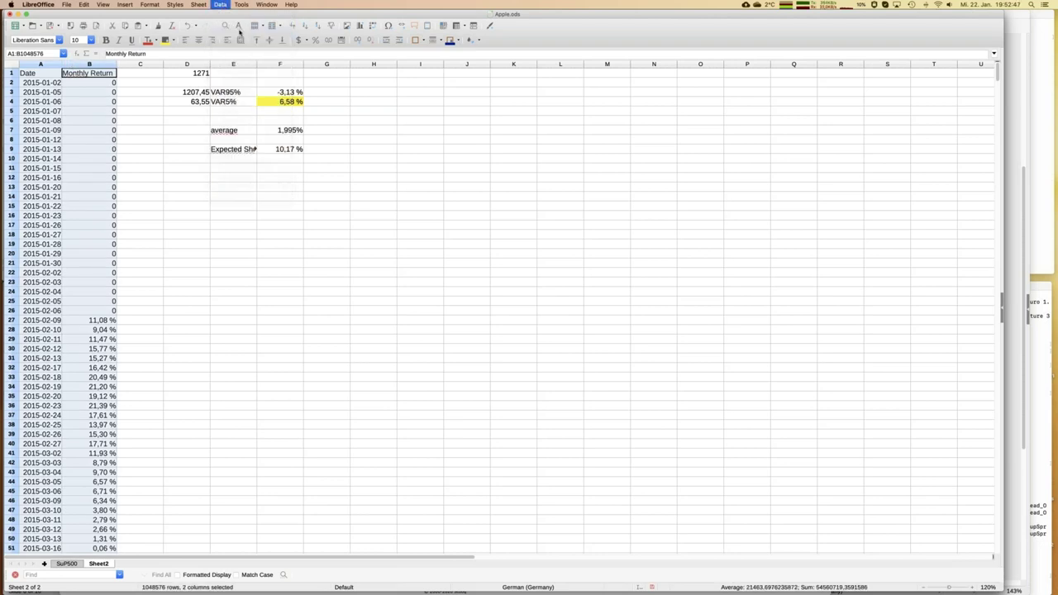
click(59, 129)
key(super+Down)
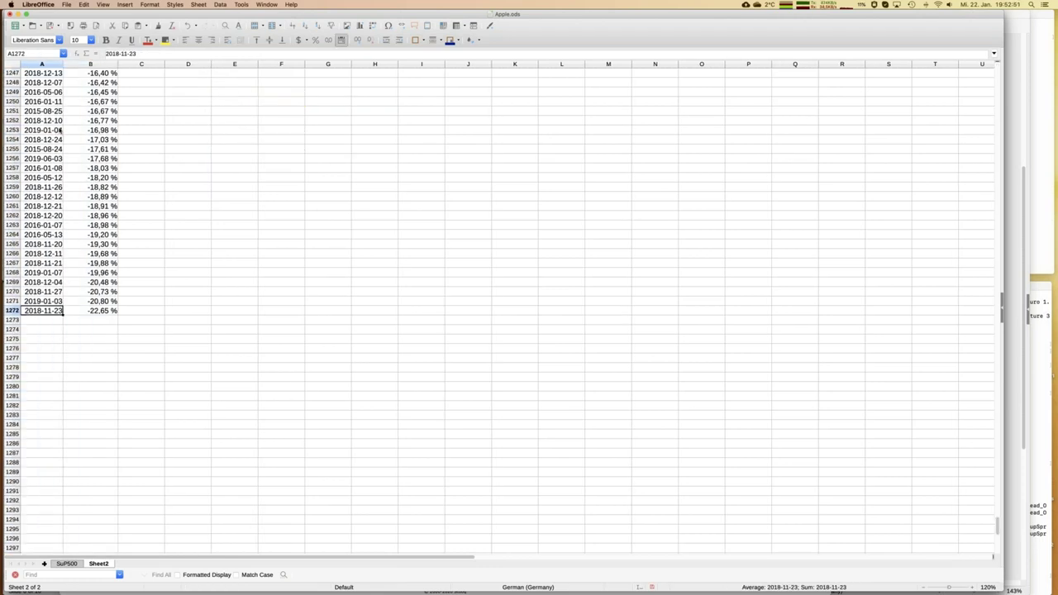
key(super+Up)
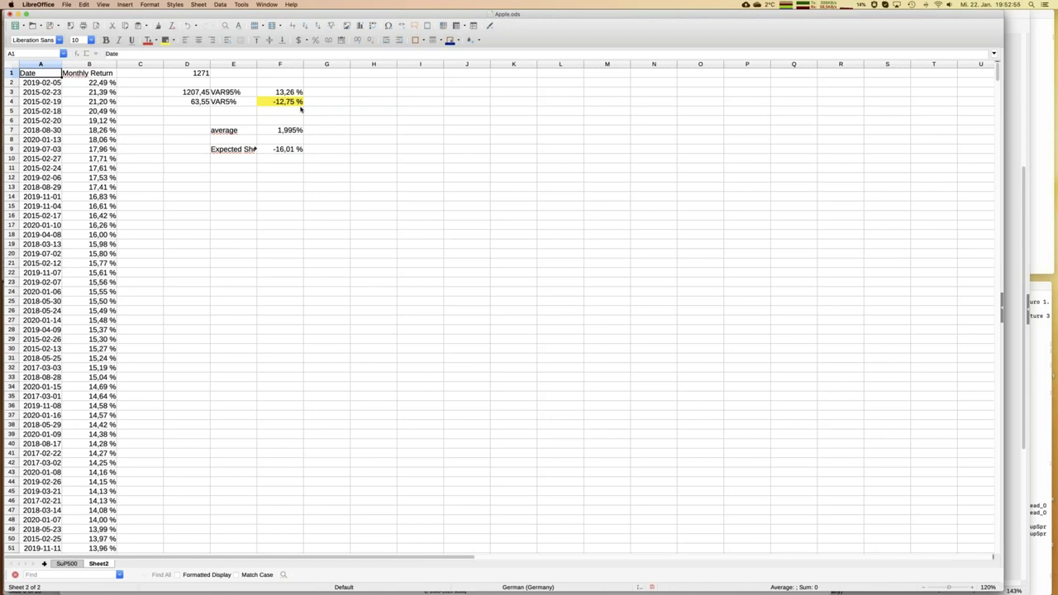
- Highlight the VAR5% label in E4 in yellow and review the average and Expected Shortfall formulas
click(240, 105)
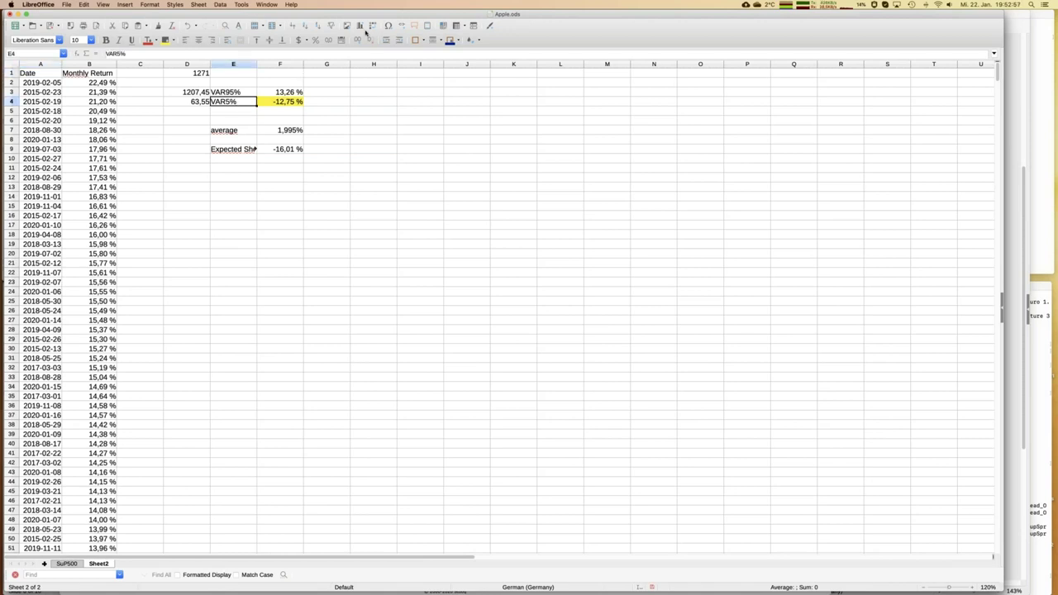
click(165, 40)
click(296, 133)
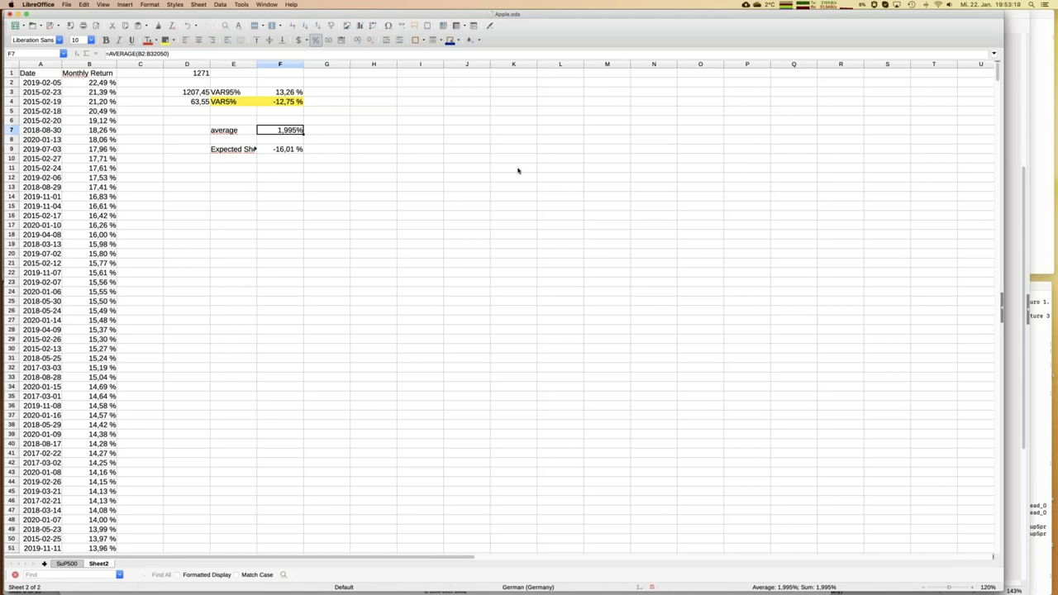
key(Down)
key(Down)
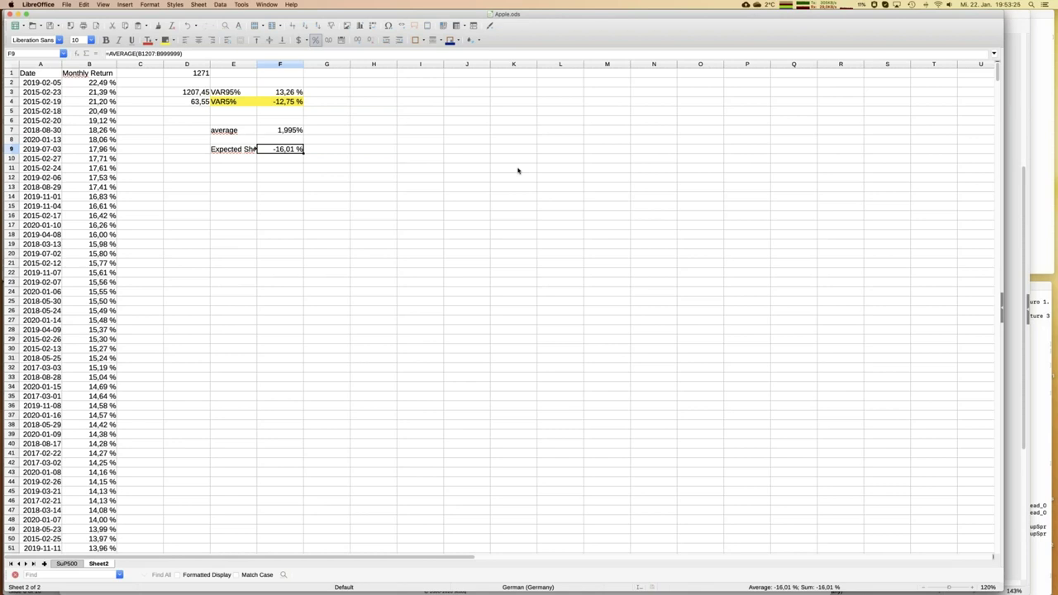
key(super+shift+s)
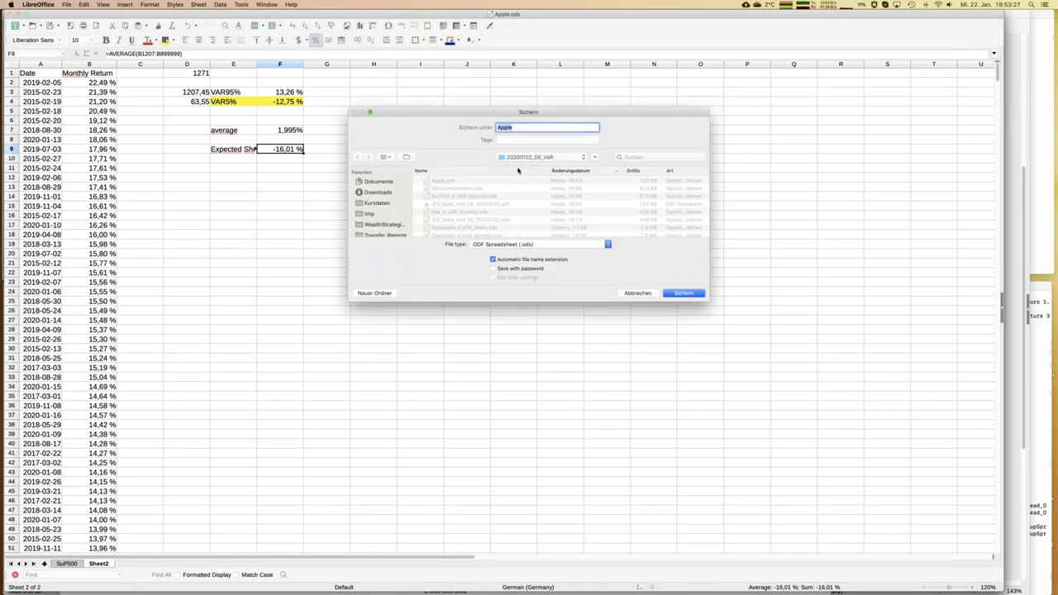
text(Deut)
key(BackSpace)
key(BackSpace)
key(BackSpace)
key(Escape)
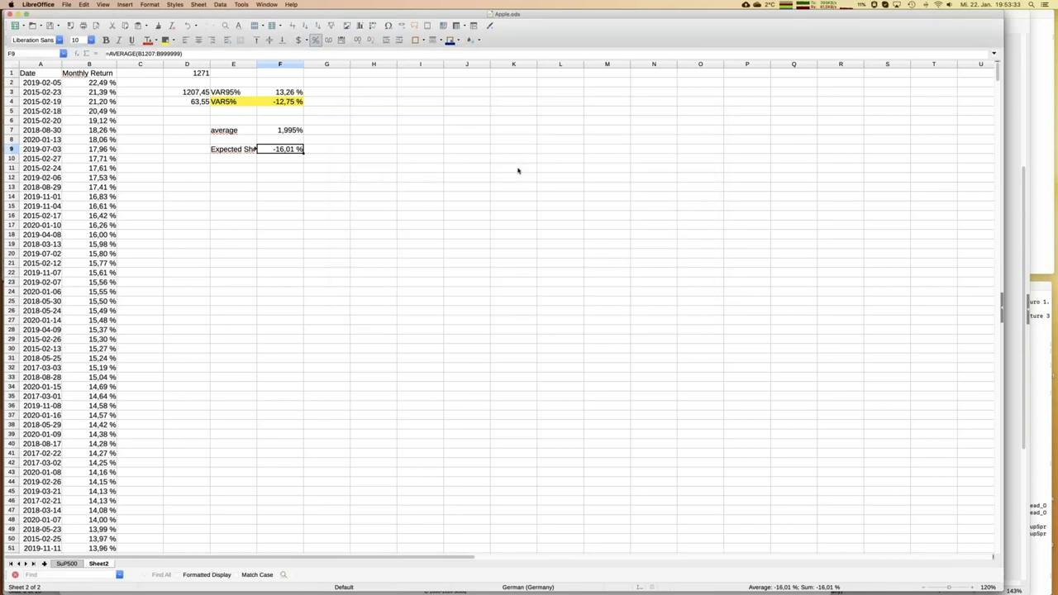
- Switch to Finder and delete the existing DeutscheTelekom.ods from the 20200122_DE_VaR folder
key(super+shift+s)
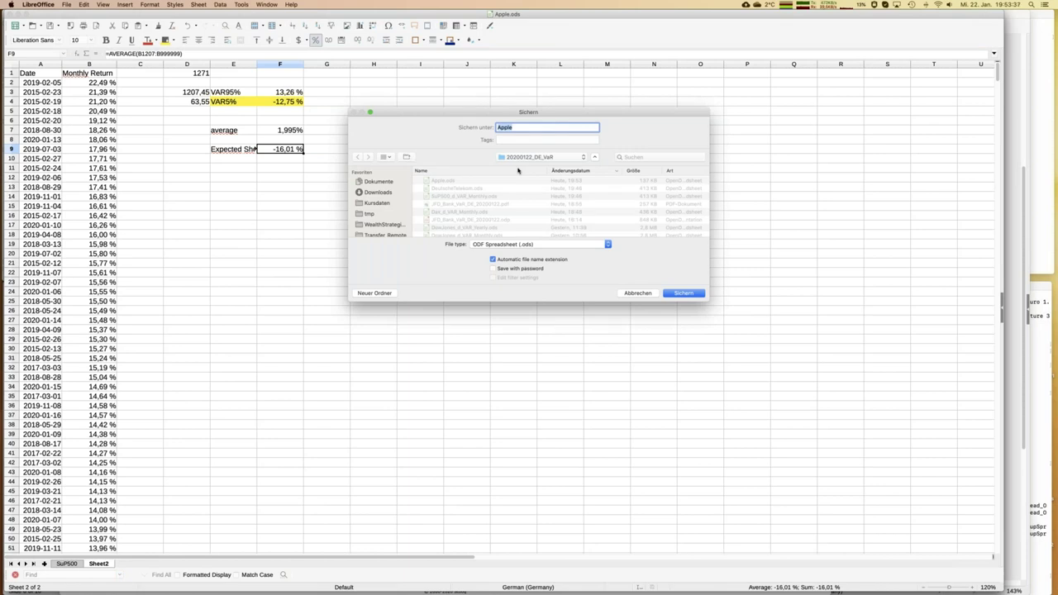
mouse_move(12, 83)
click(11, 62)
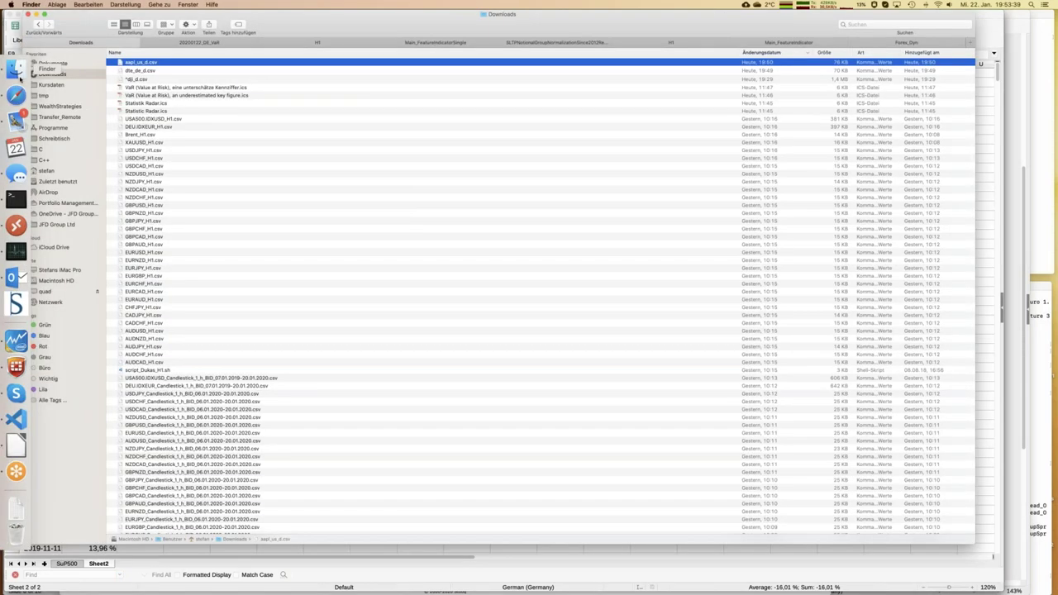
click(318, 42)
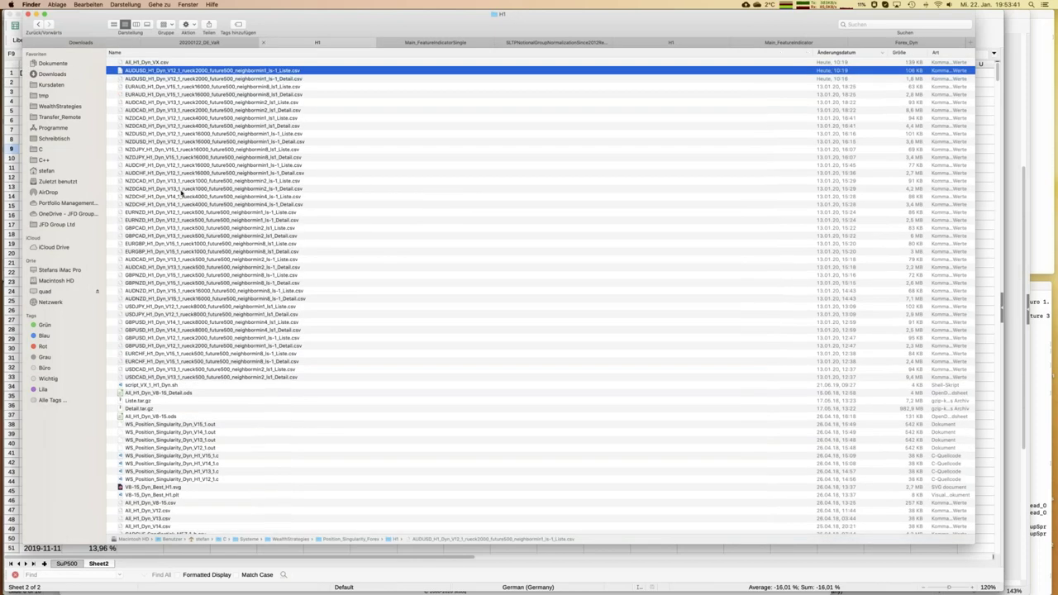
click(223, 43)
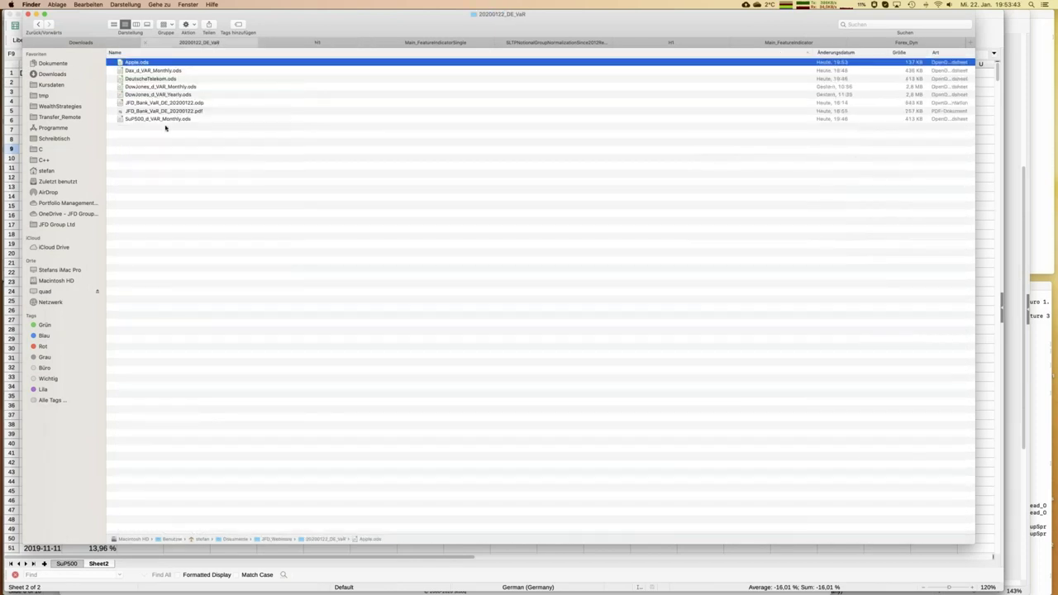
click(150, 79)
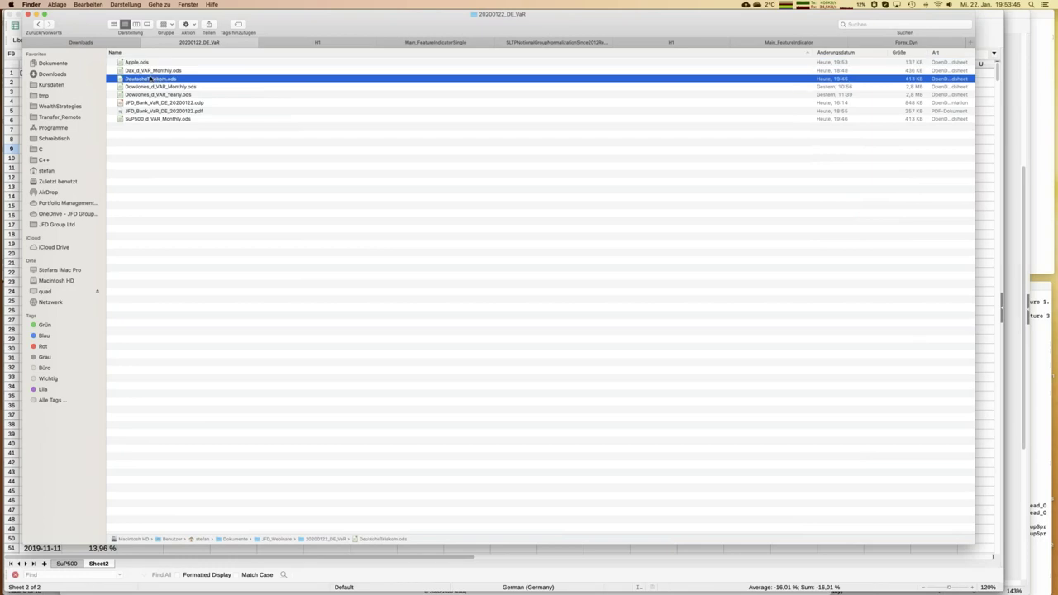
key(super+BackSpace)
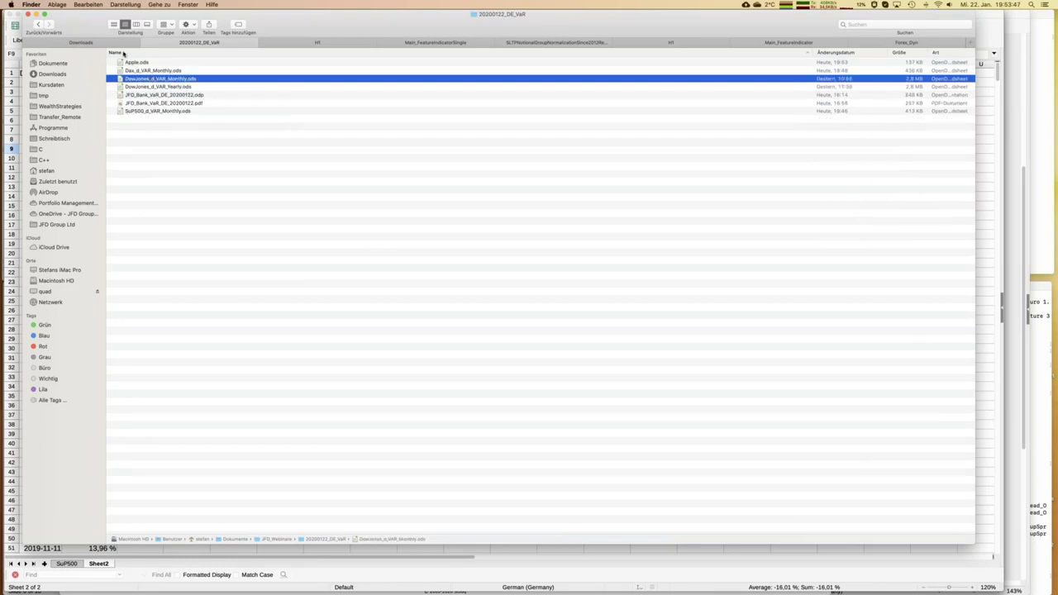
- Return to LibreOffice and save the Apple workbook under the new name DeutschTelekom as an ODF Spreadsheet
key(super+Tab)
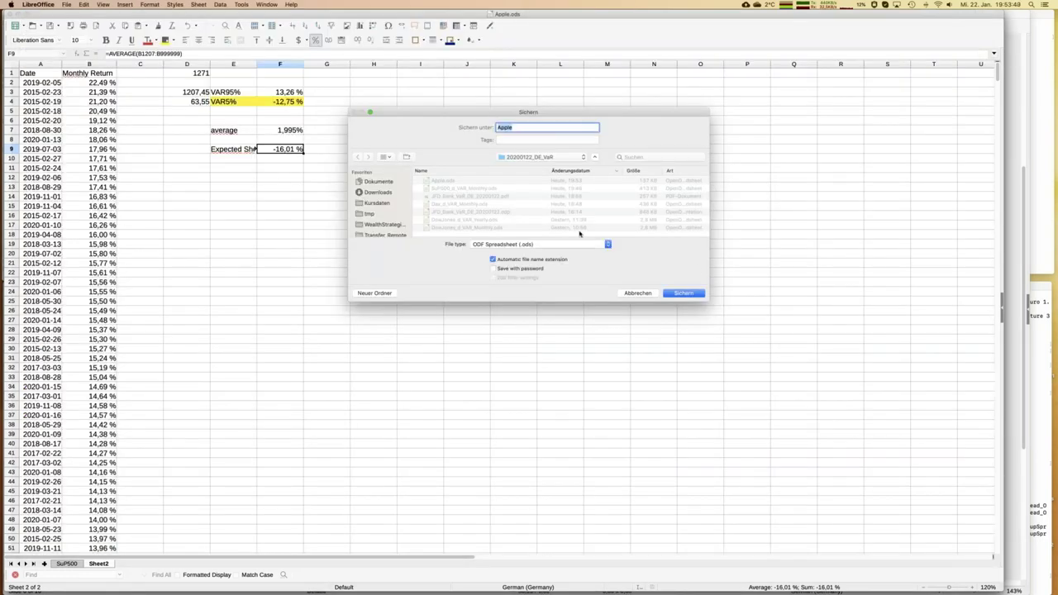
text(DeutschTelekom)
key(Return)
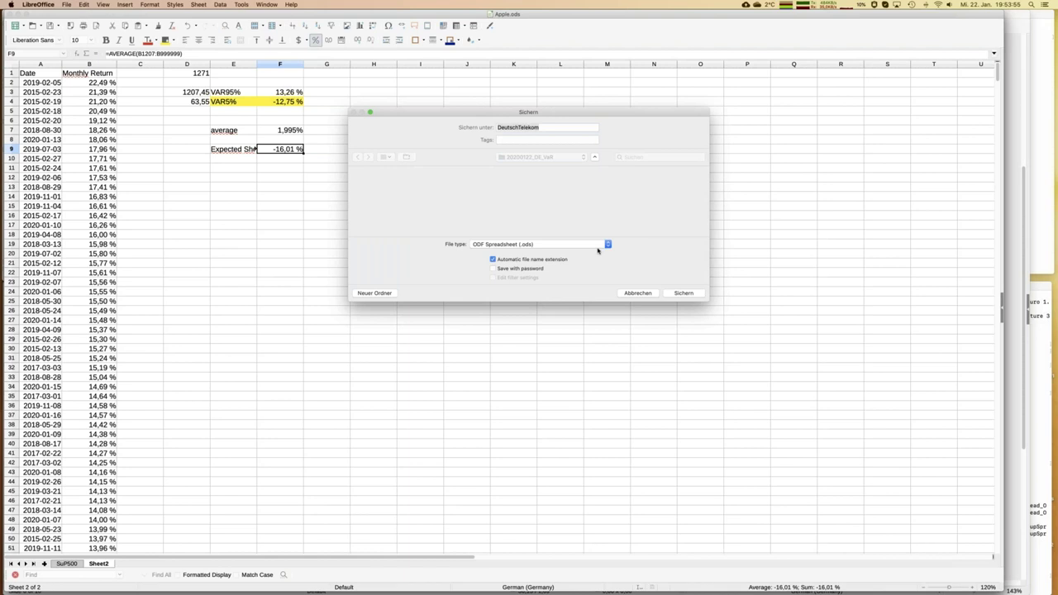
- Show the SuP500 sheet and open dte_de_d.csv from the Downloads folder in Finder with the preset text import options
click(67, 563)
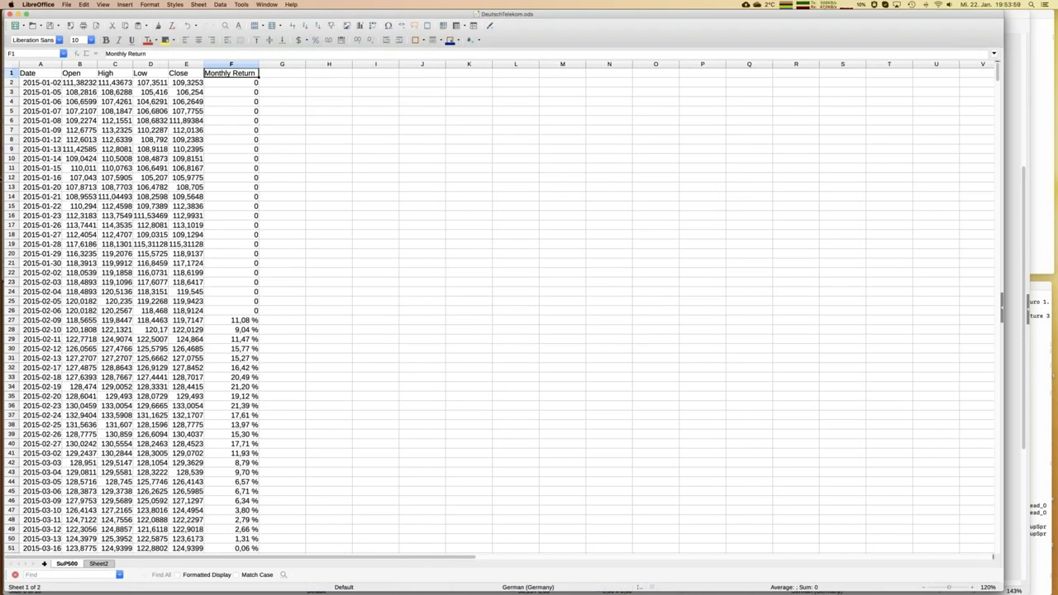
click(15, 70)
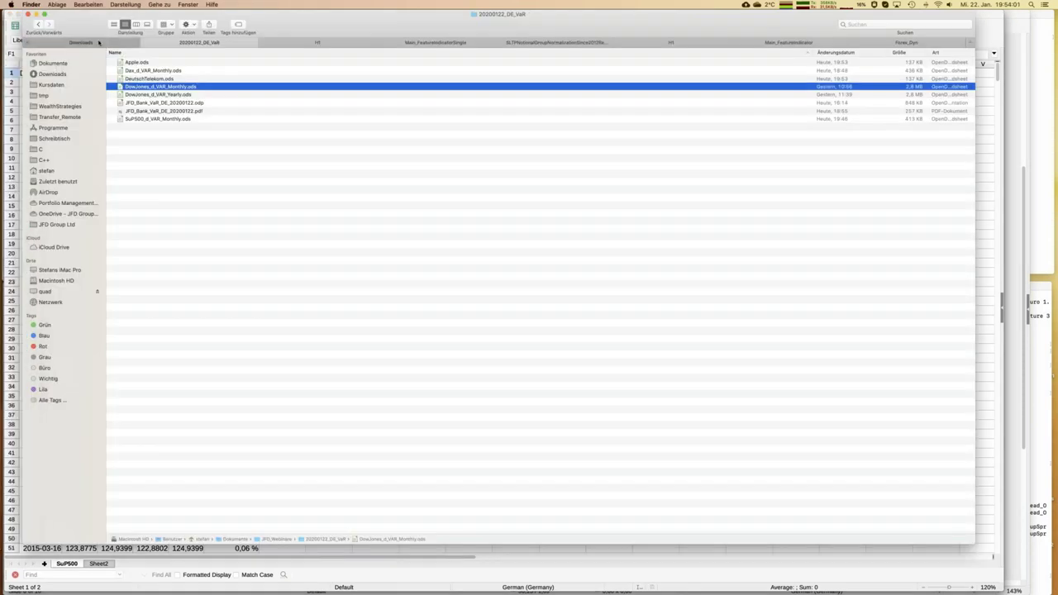
click(98, 42)
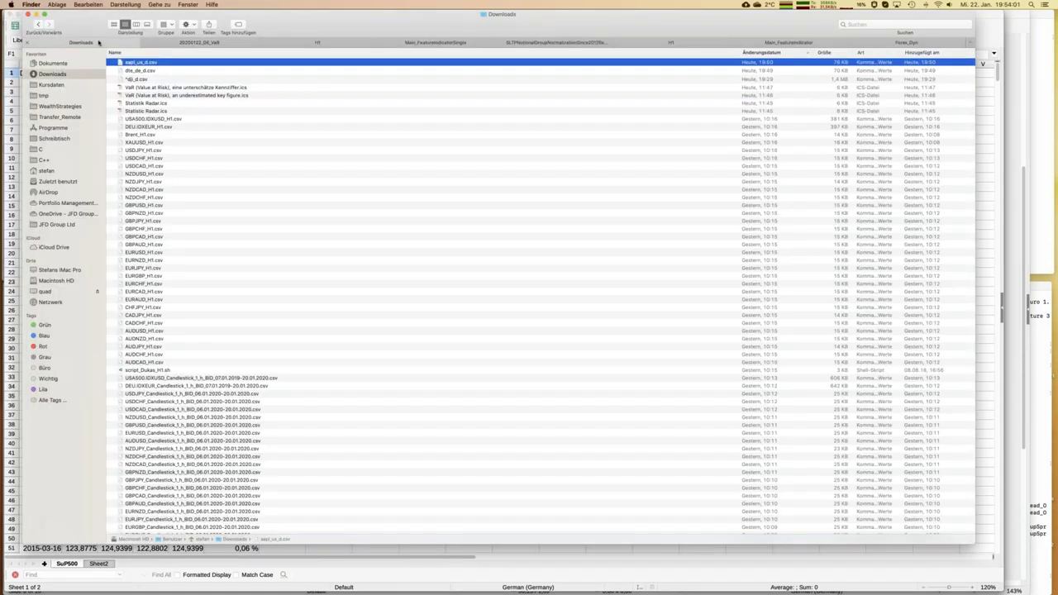
double_click(144, 72)
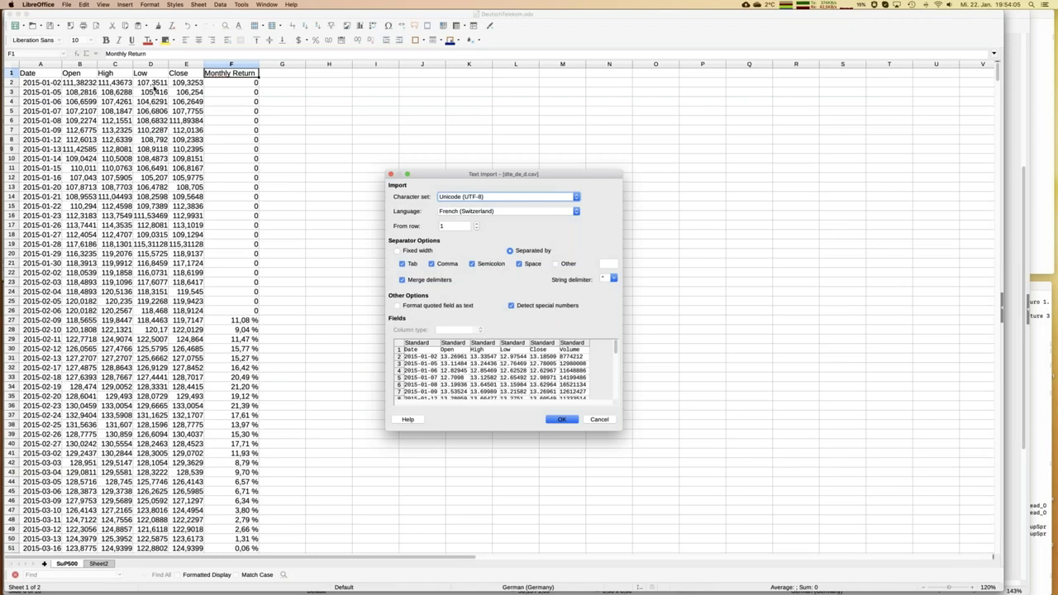
click(562, 420)
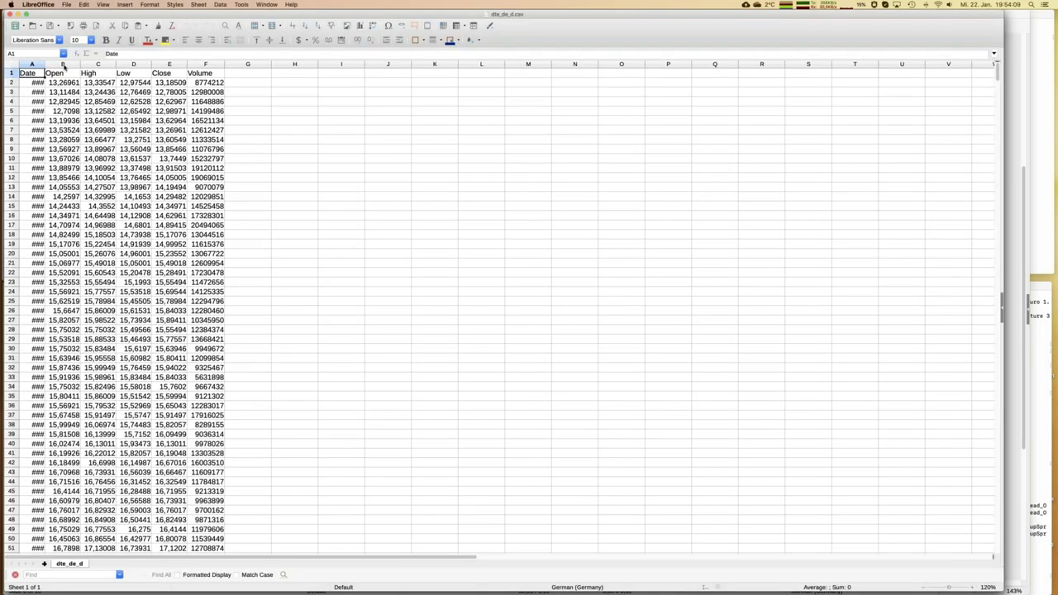
- Fit the Date column's width in dte_de_d.csv and copy the Date to Close data in A2:E1277
click(33, 64)
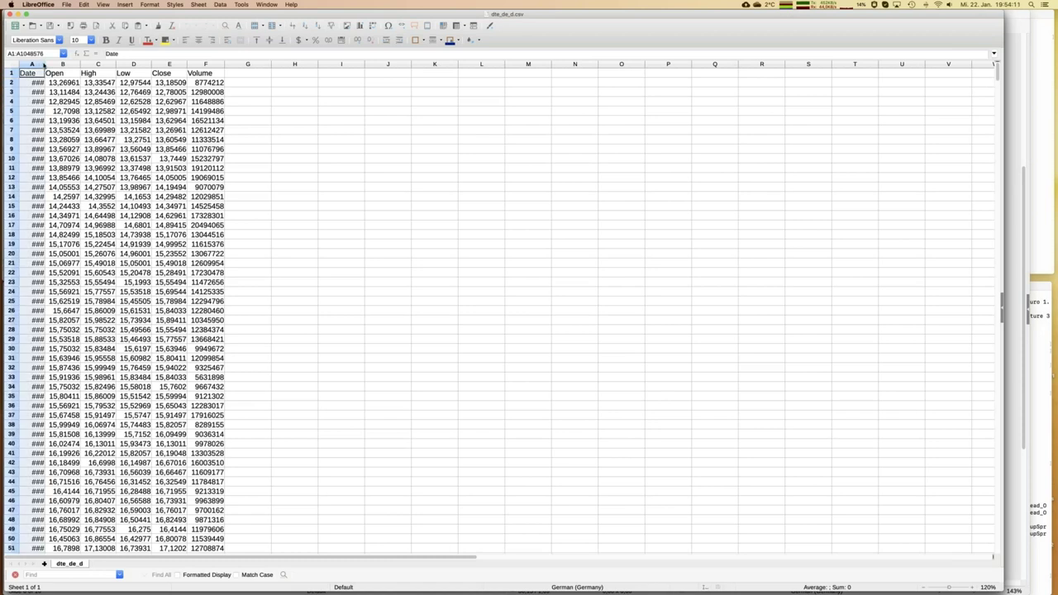
double_click(45, 65)
click(47, 83)
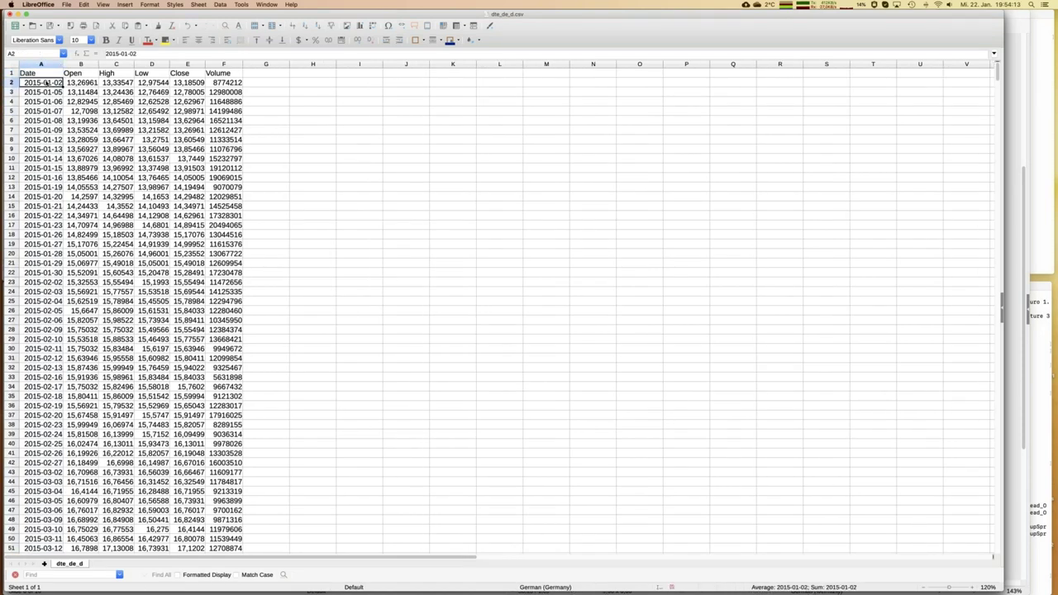
key(shift+Right)
key(shift+Right)
key(shift+Right)
key(shift+Right)
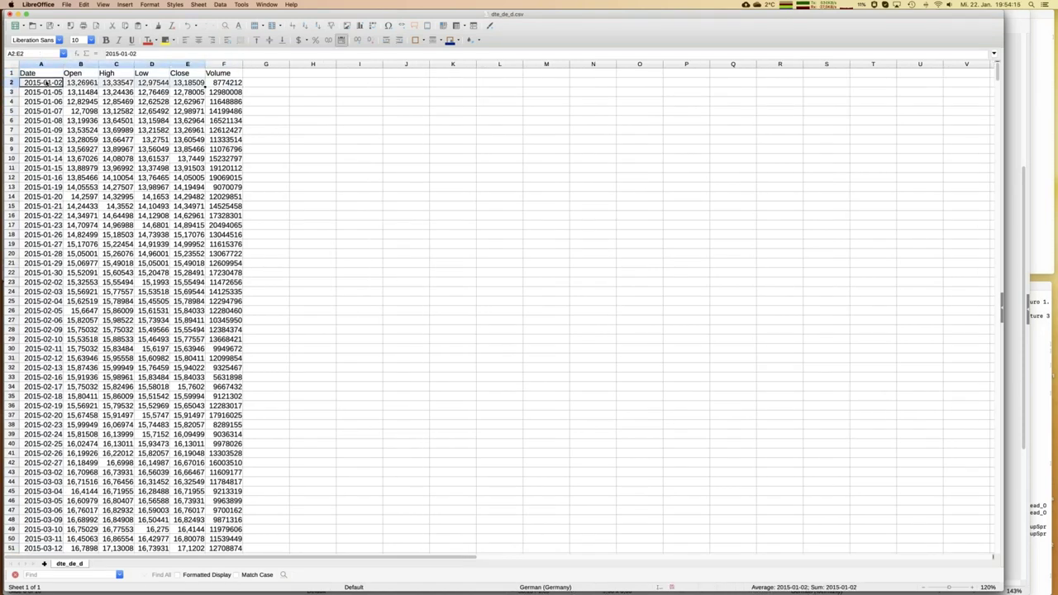
key(ctrl+shift+Down)
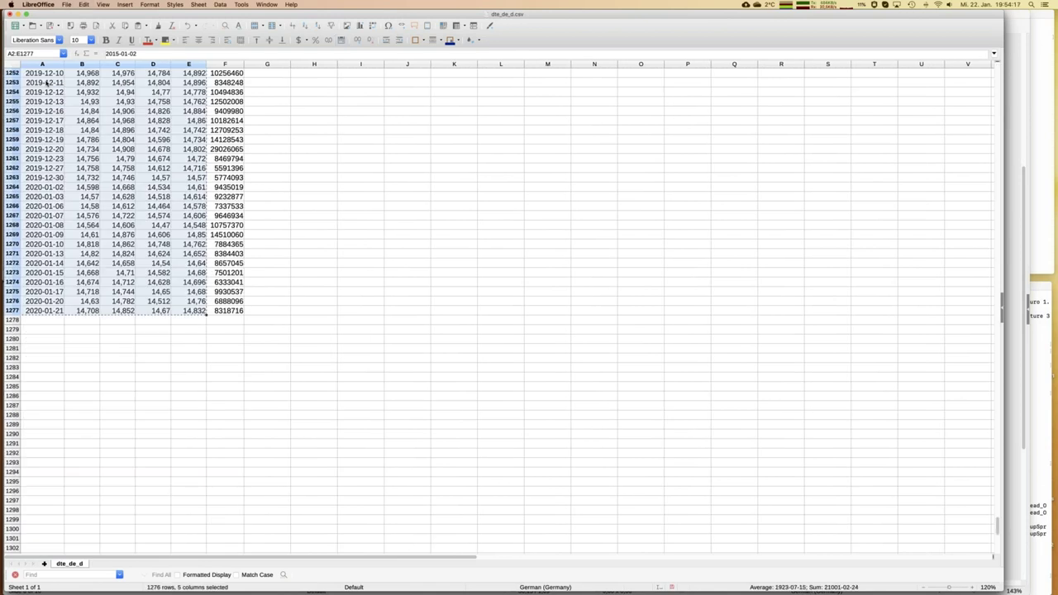
- Close the CSV file without saving and paste the copied prices into the SuP500 sheet starting at A2
key(super+w)
key(shift+Tab)
key(Return)
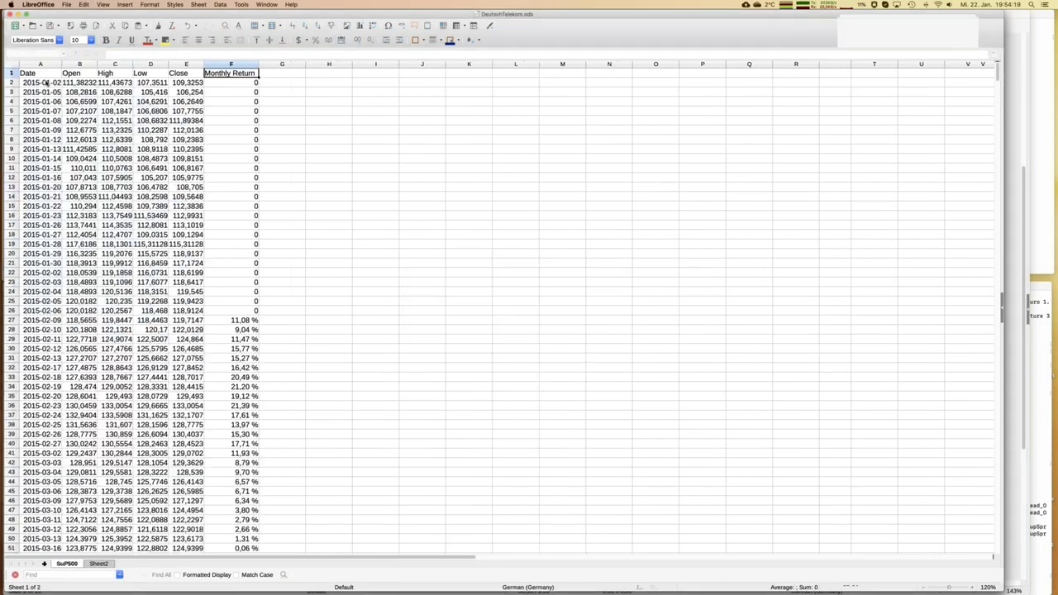
click(47, 83)
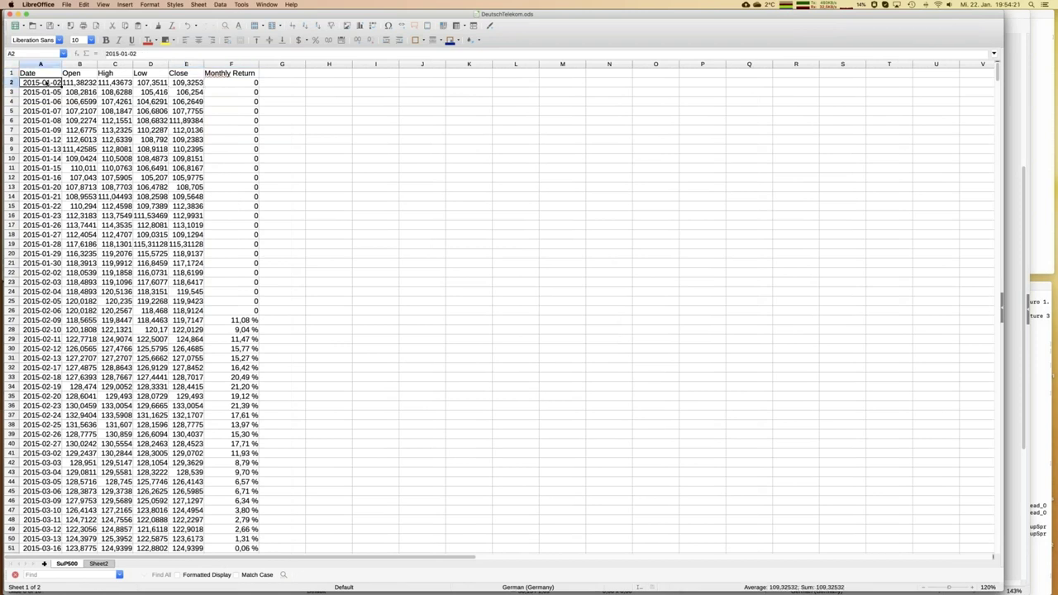
key(super+v)
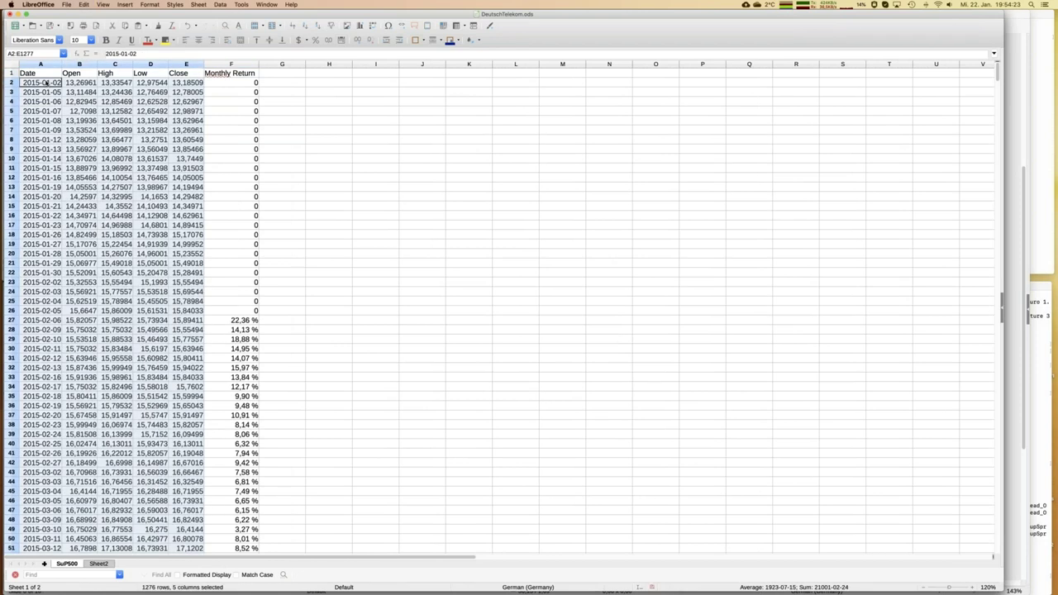
- Extend the Monthly Return formula from F1272 down to the last price row, F1277
key(Down)
key(super+Down)
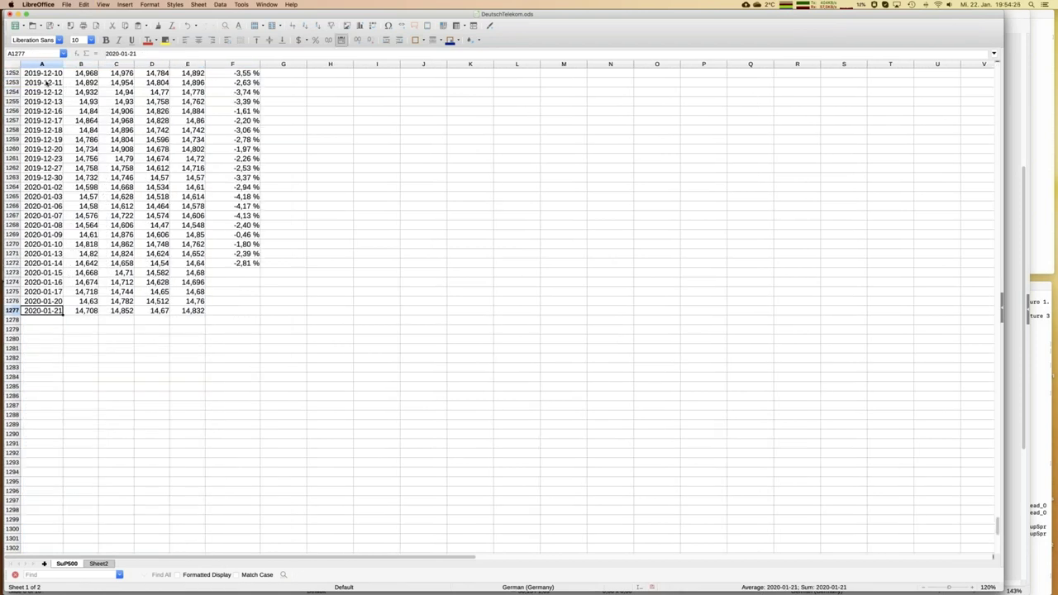
click(256, 264)
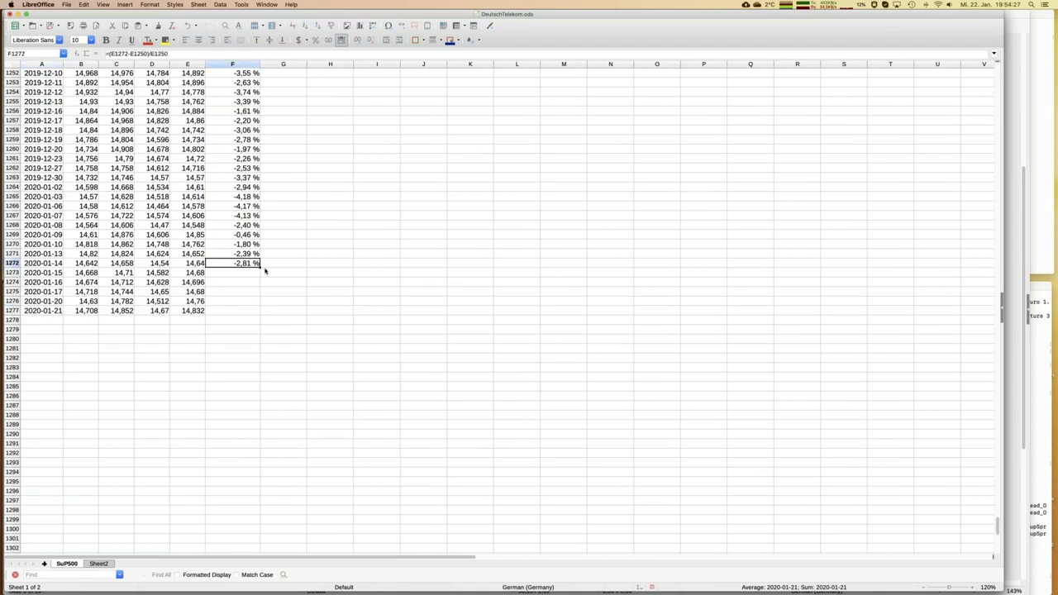
double_click(259, 264)
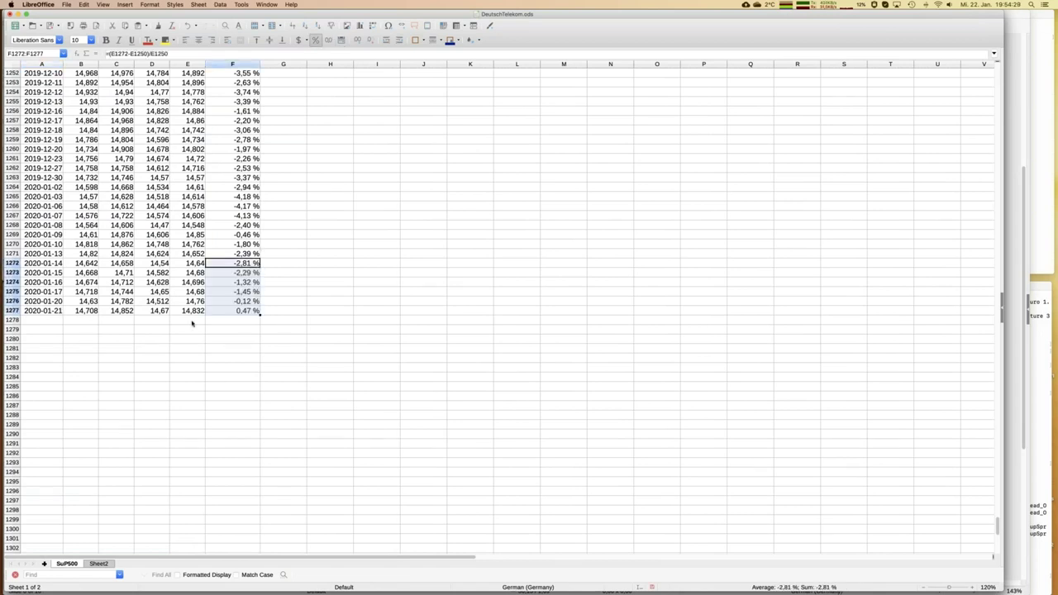
click(132, 294)
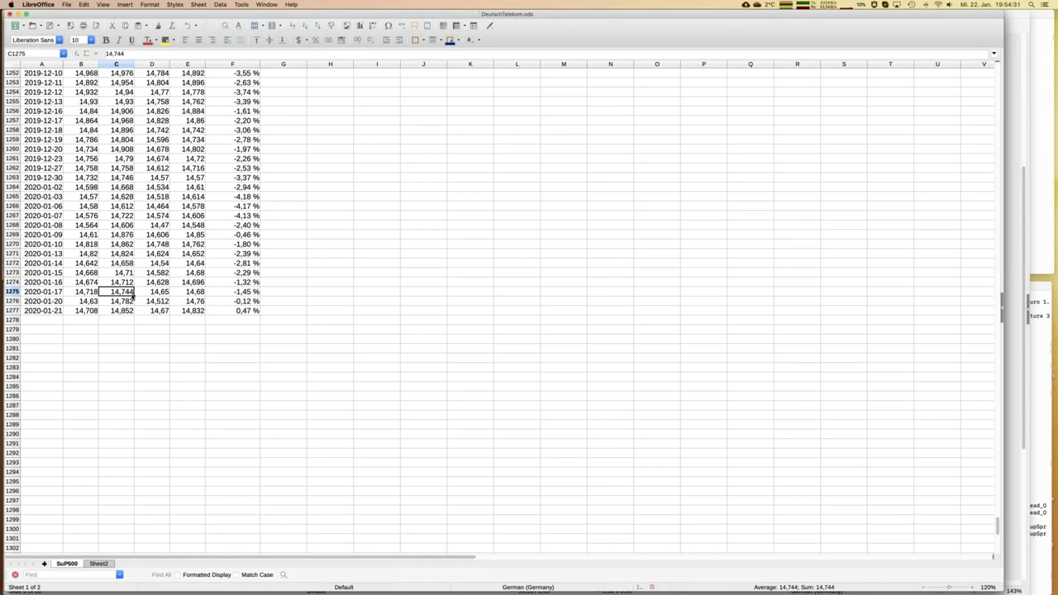
- Copy the Date and Monthly Return columns and paste them into Sheet2 at A1 as text, numbers, dates and formats without formulas
click(113, 282)
key(super+Up)
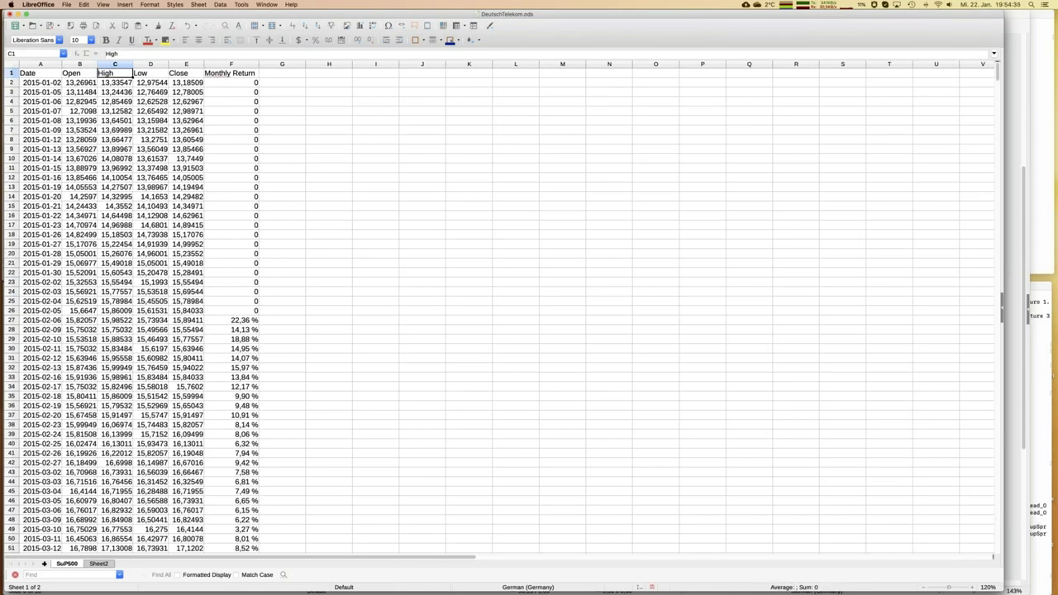
click(40, 64)
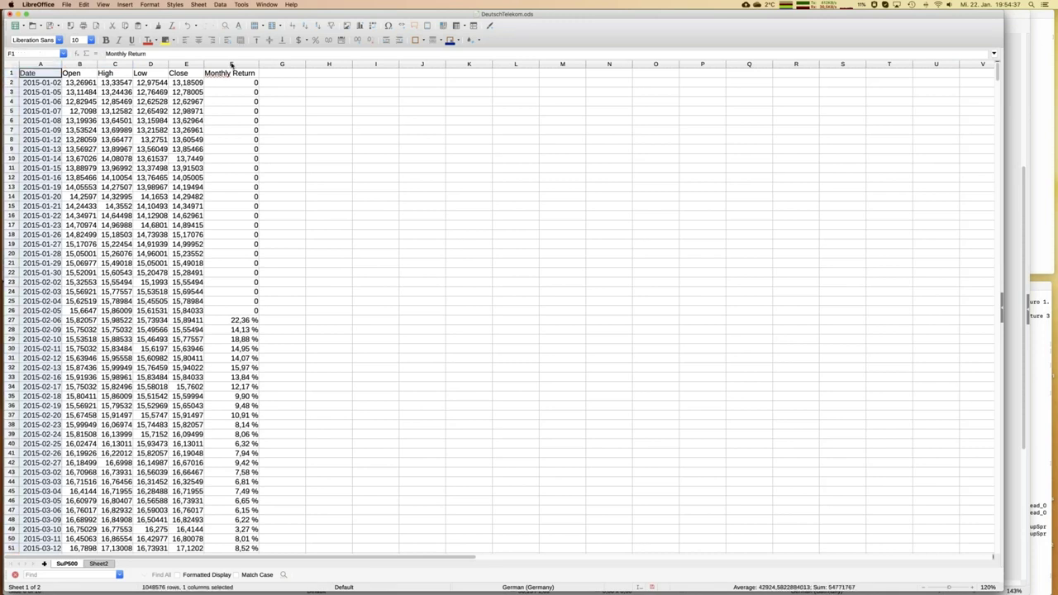
click(231, 65)
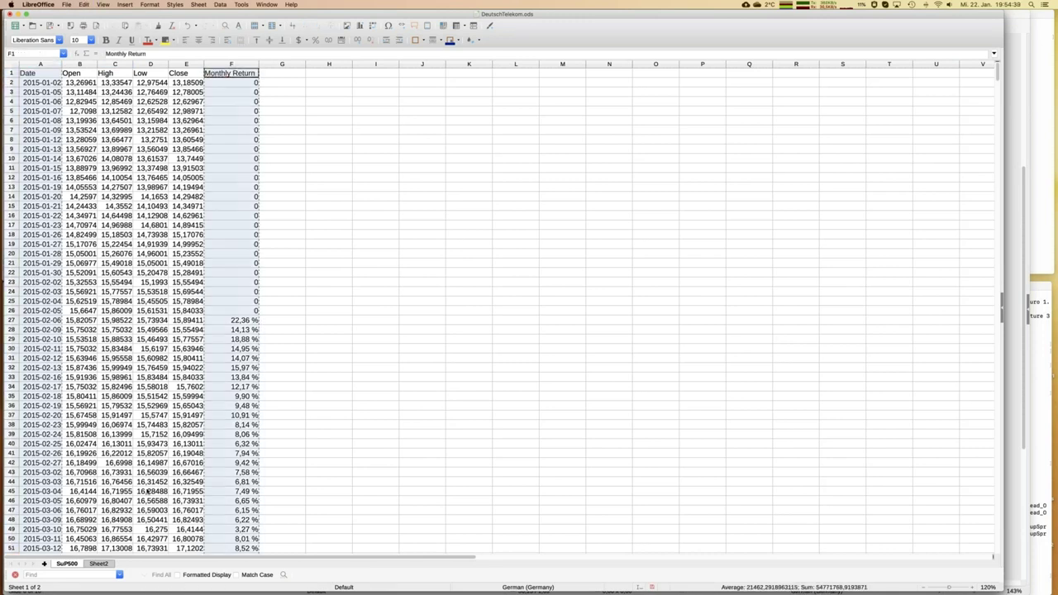
click(98, 564)
click(47, 74)
key(super+shift+v)
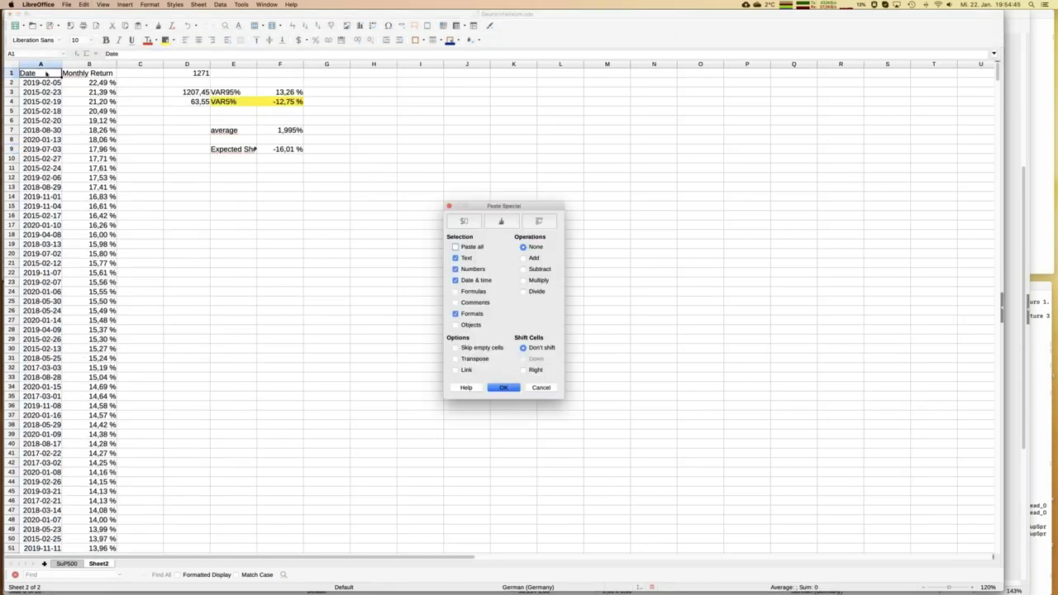
key(Return)
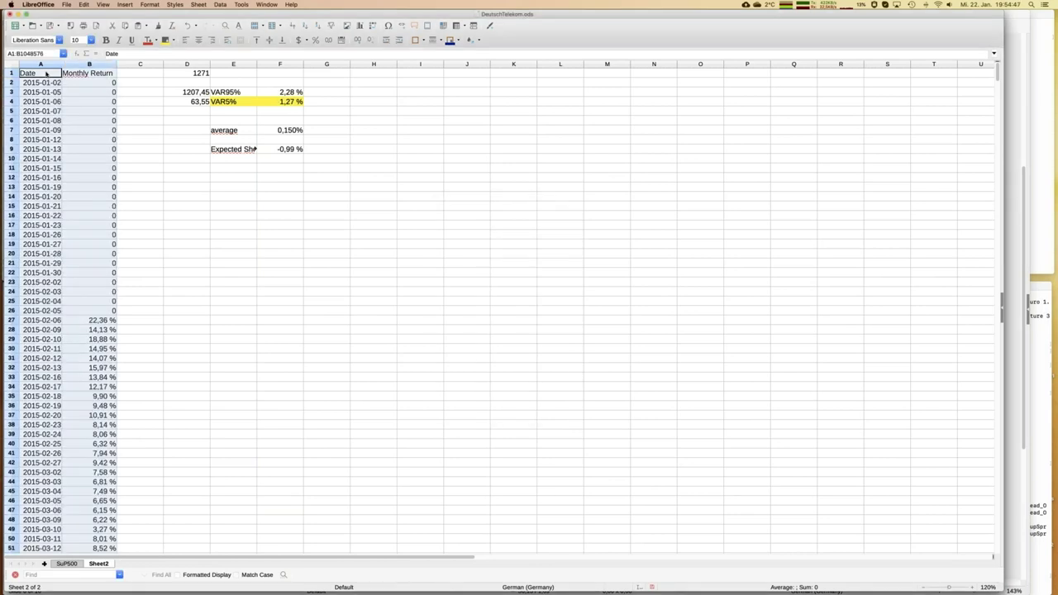
- Sort the Date and Monthly Return columns on Sheet2 in descending order by date
click(222, 4)
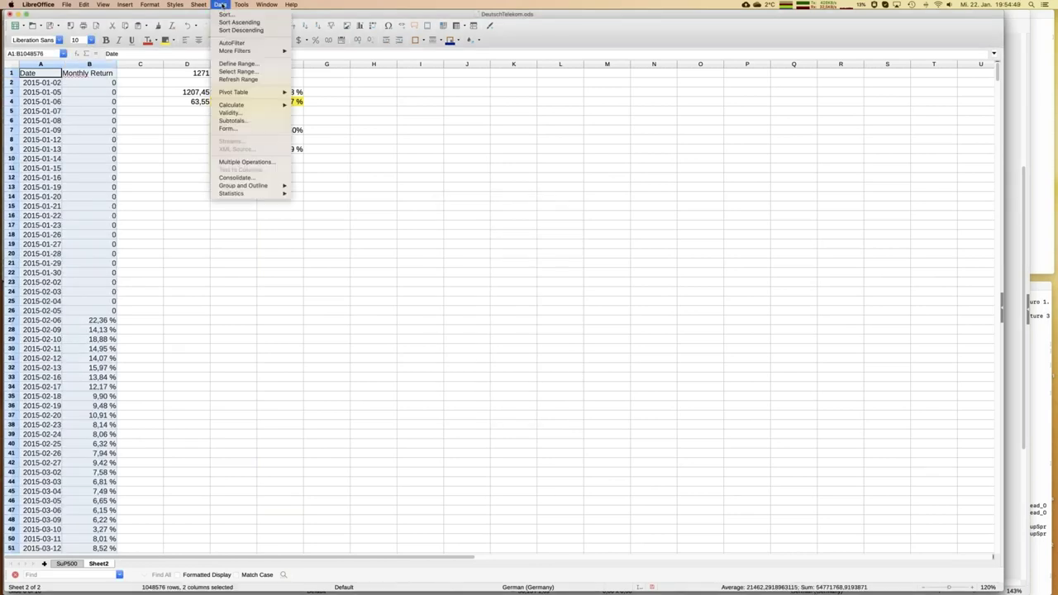
click(240, 31)
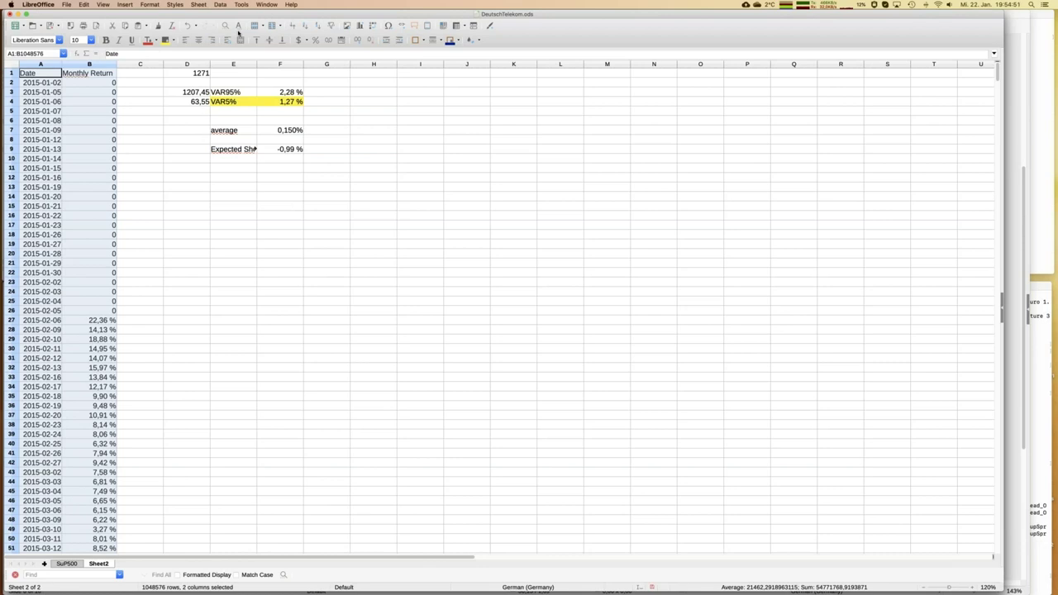
click(36, 190)
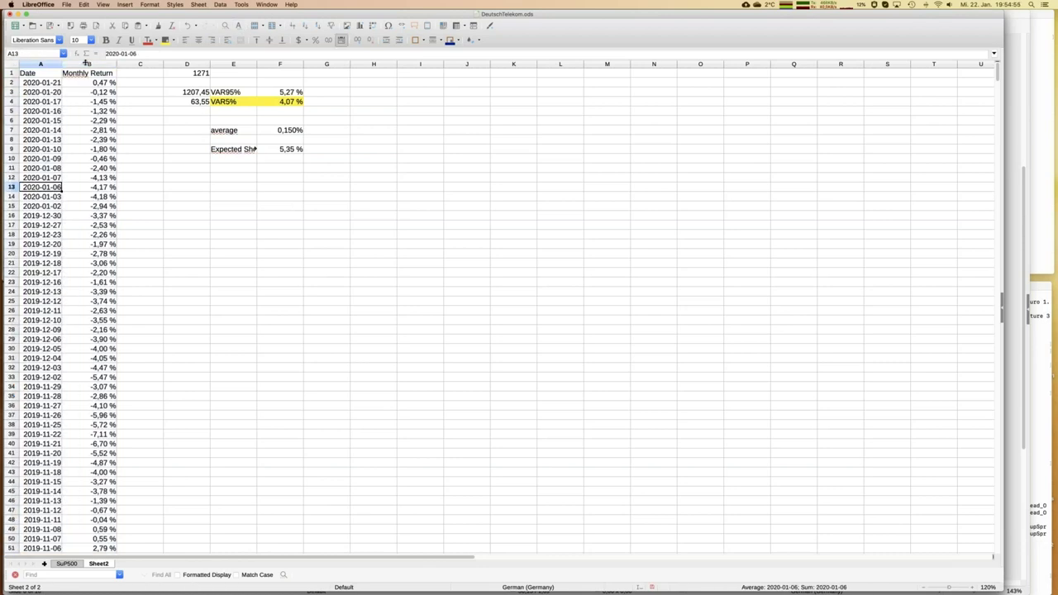
click(99, 92)
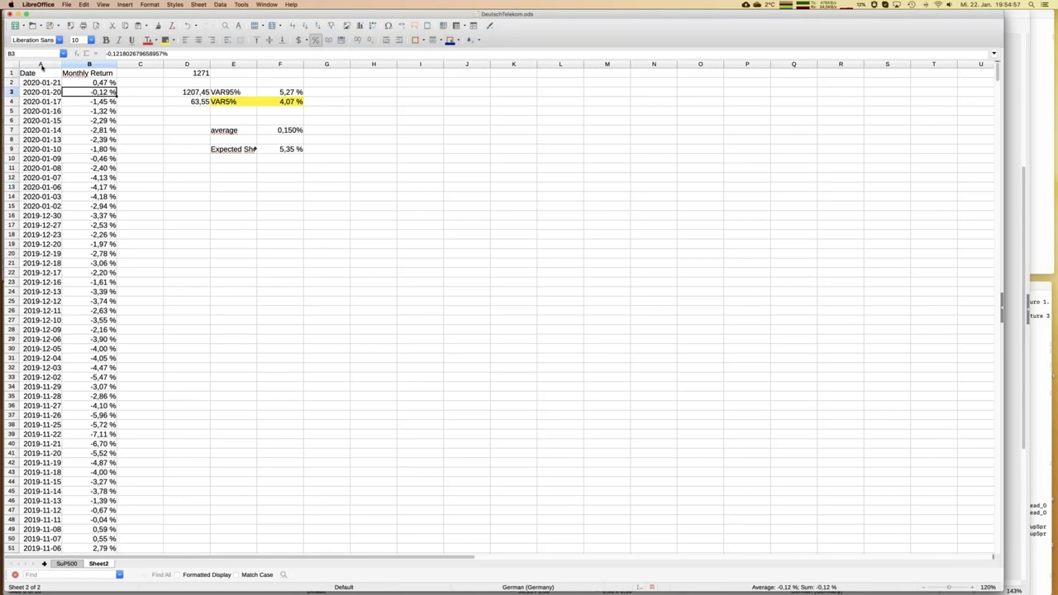
- Sort the Date and Monthly Return columns on Sheet2 in descending order by monthly return
drag(42, 64, 76, 66)
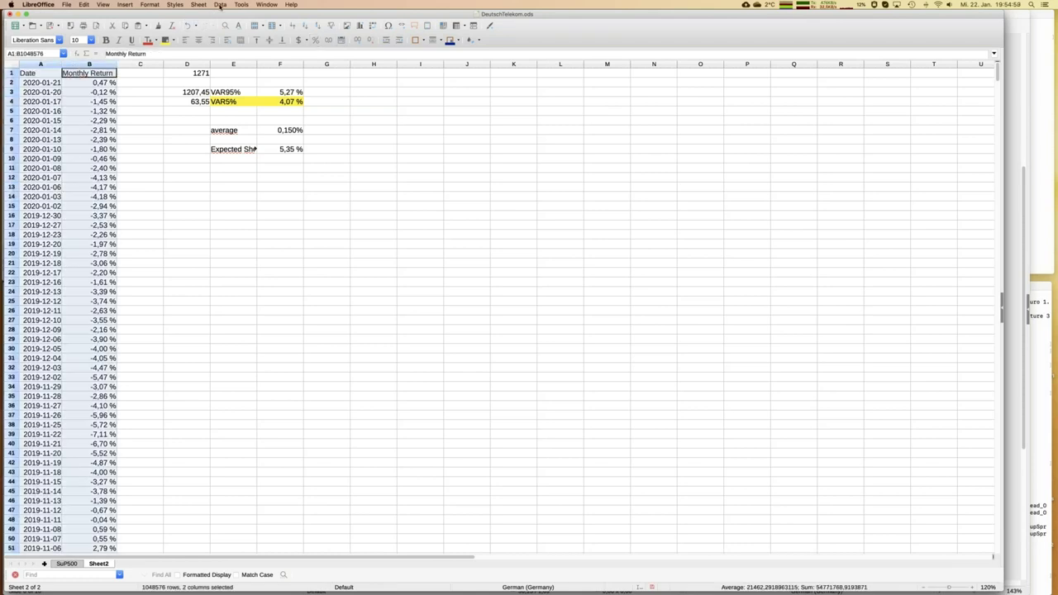
click(220, 5)
click(244, 30)
click(41, 110)
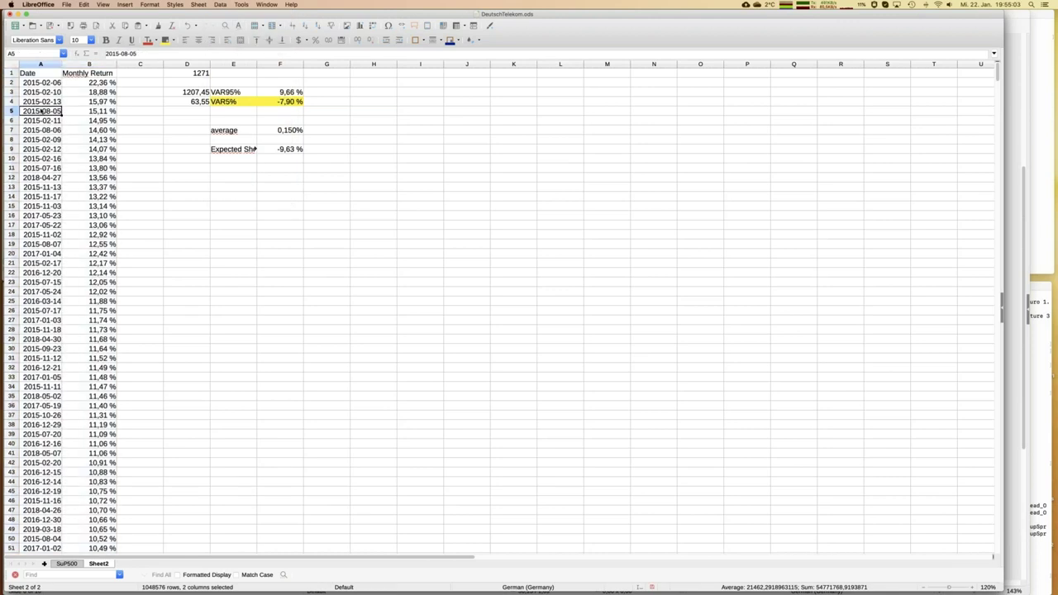
- Find the last data row of the sorted returns and enter its row number, 1277, in D1
key(super+Down)
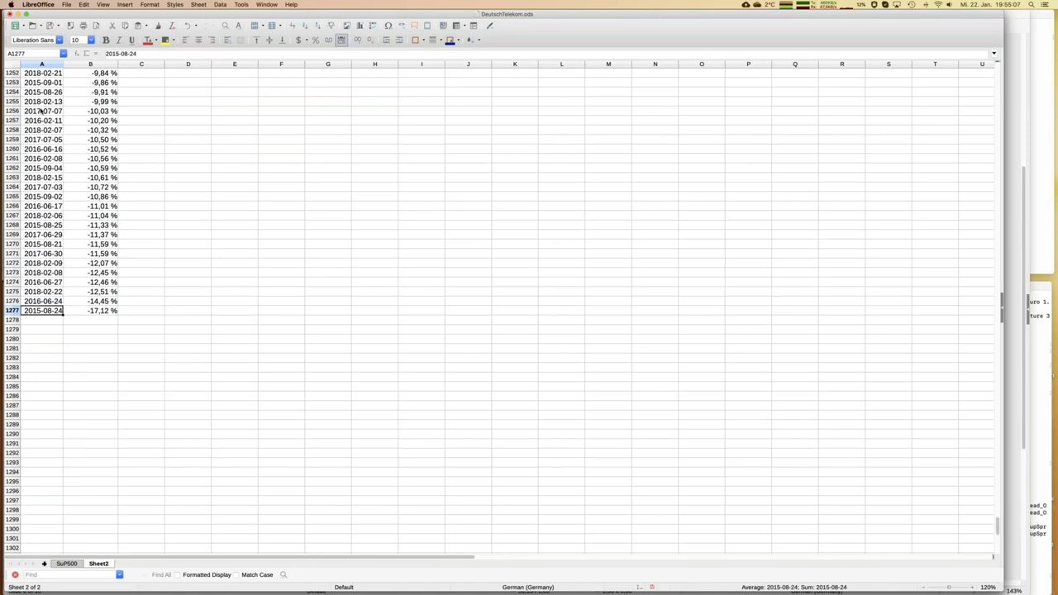
key(super+Up)
key(Right)
key(Right)
key(Right)
text(1277)
key(Return)
- Change the VAR5% formula in F4 to =B1214
key(Down)
key(Down)
key(Right)
key(Right)
key(Up)
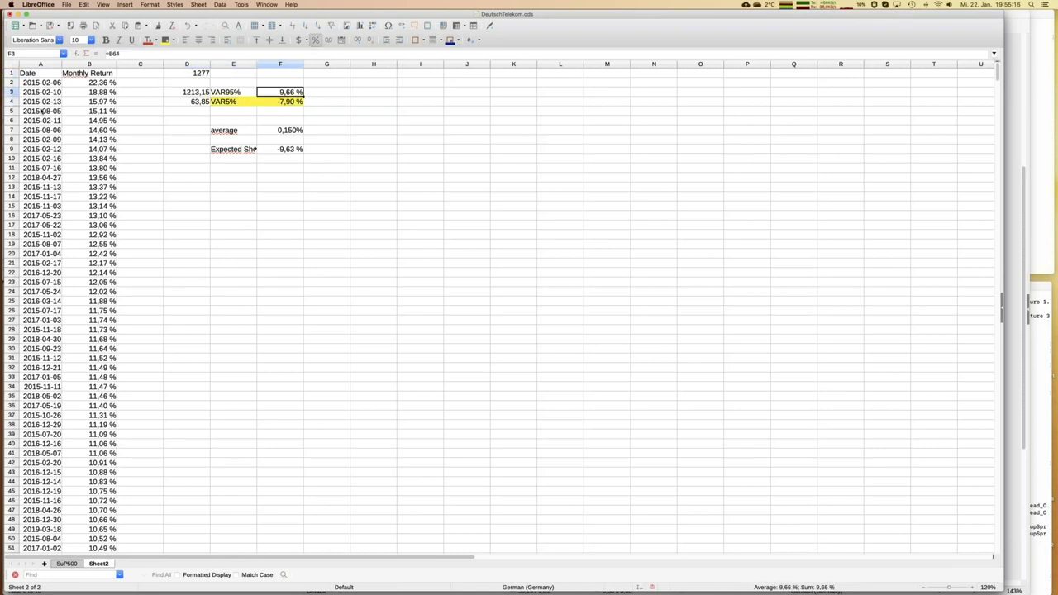
key(Down)
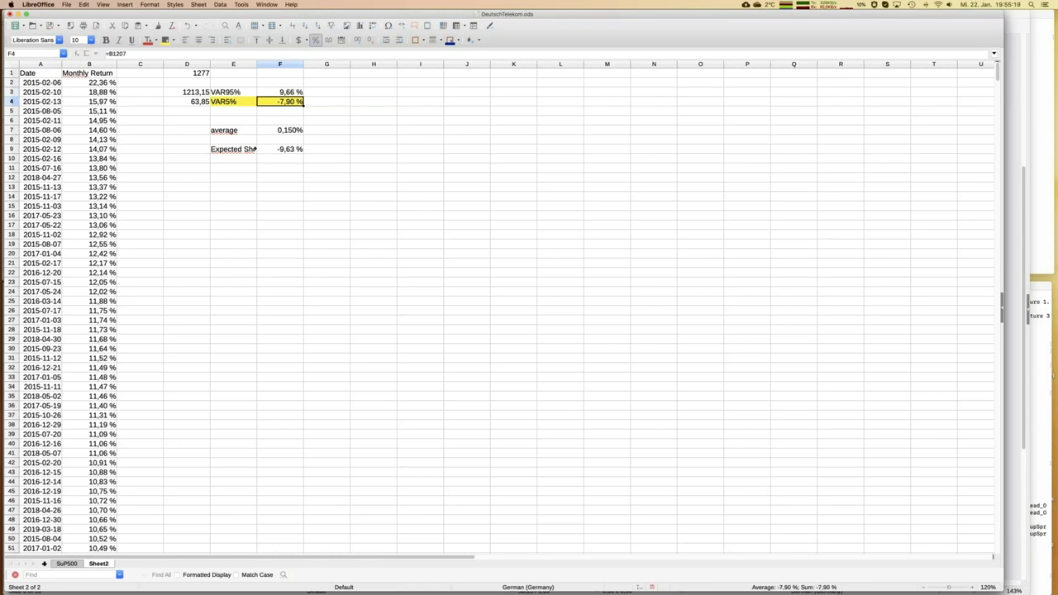
click(144, 53)
key(BackSpace)
key(BackSpace)
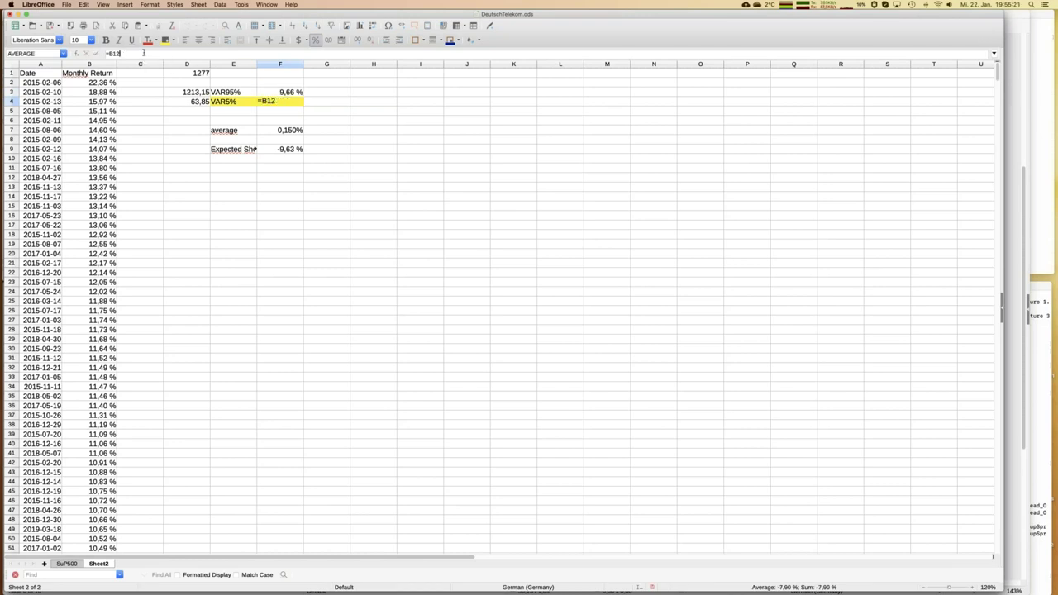
key(Return)
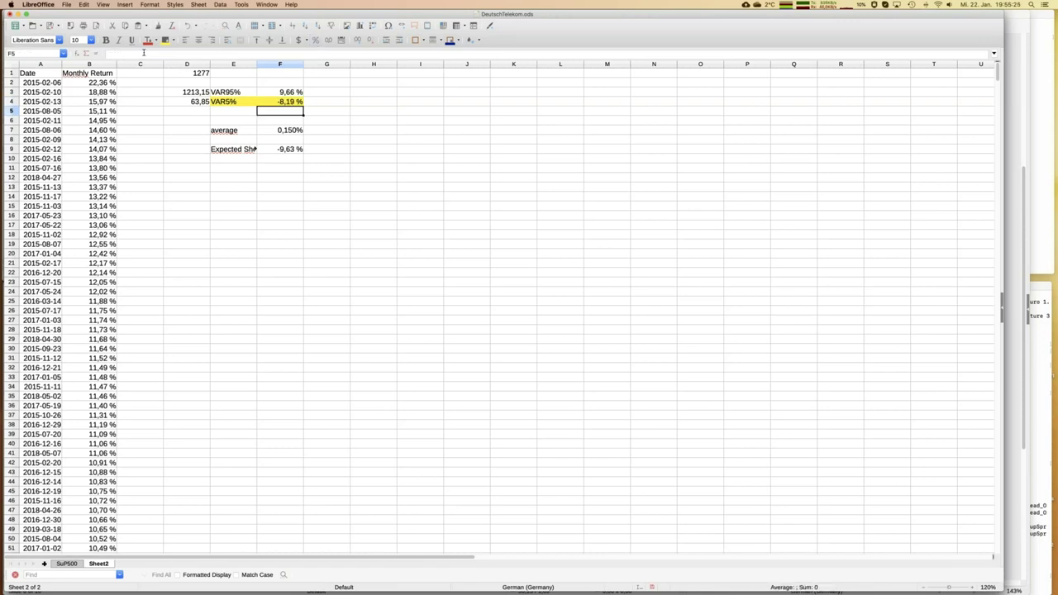
- Change the Expected Shortfall formula in F9 to =AVERAGE(B1213:B999999)
key(Down)
key(Down)
key(Down)
key(Down)
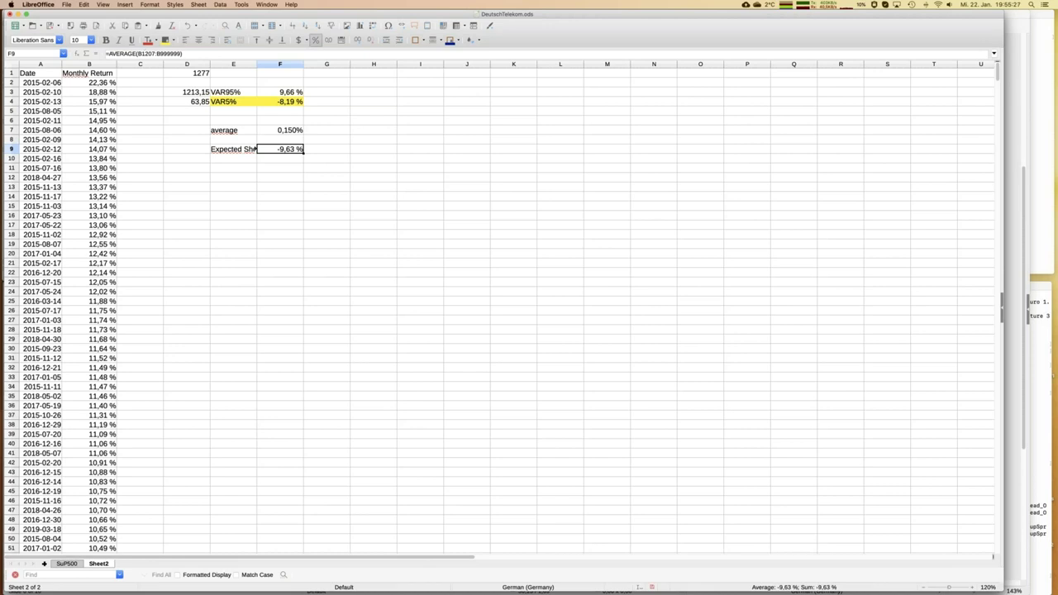
click(204, 54)
key(Left)
key(Left)
key(Left)
key(Left)
key(Left)
key(Left)
key(Left)
key(Left)
key(Left)
key(Left)
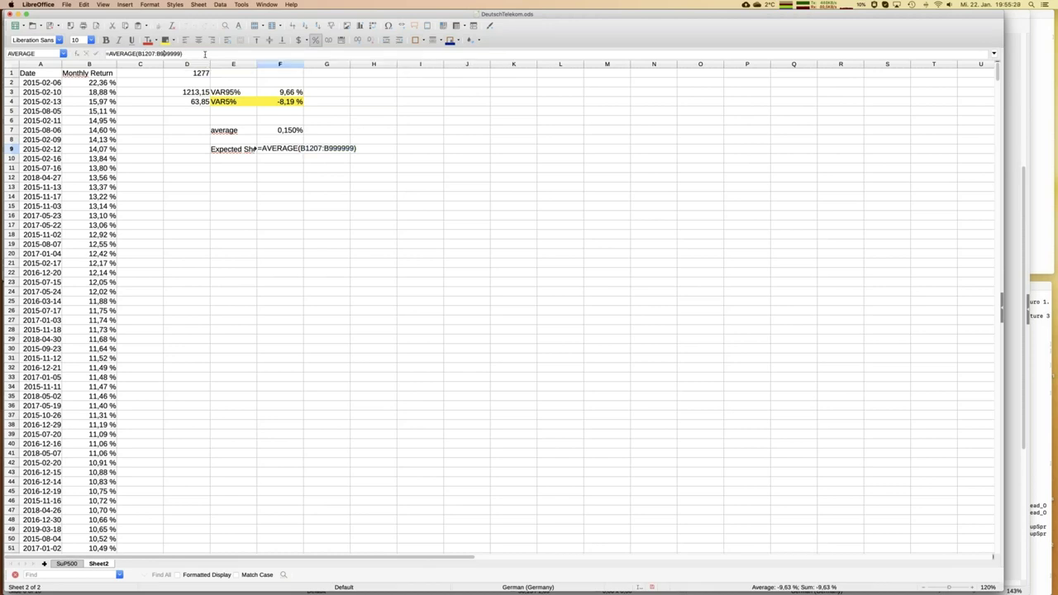
key(BackSpace)
text(7)
key(Return)
key(Up)
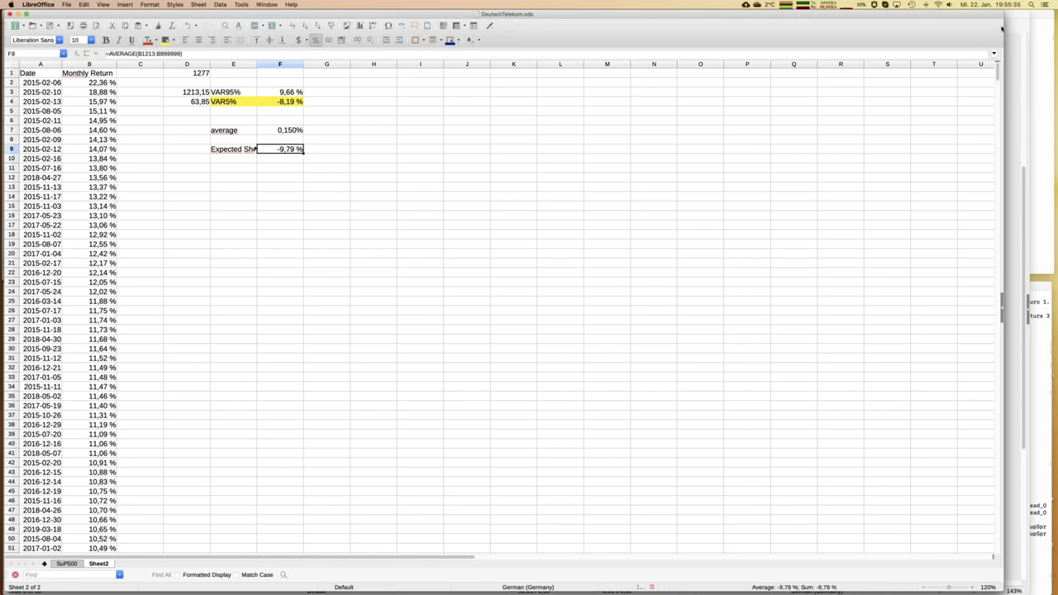
- Narrow the DeutschTelekom.ods window and open the recent document Apple.ods in a window beside it
drag(792, 66, 333, 75)
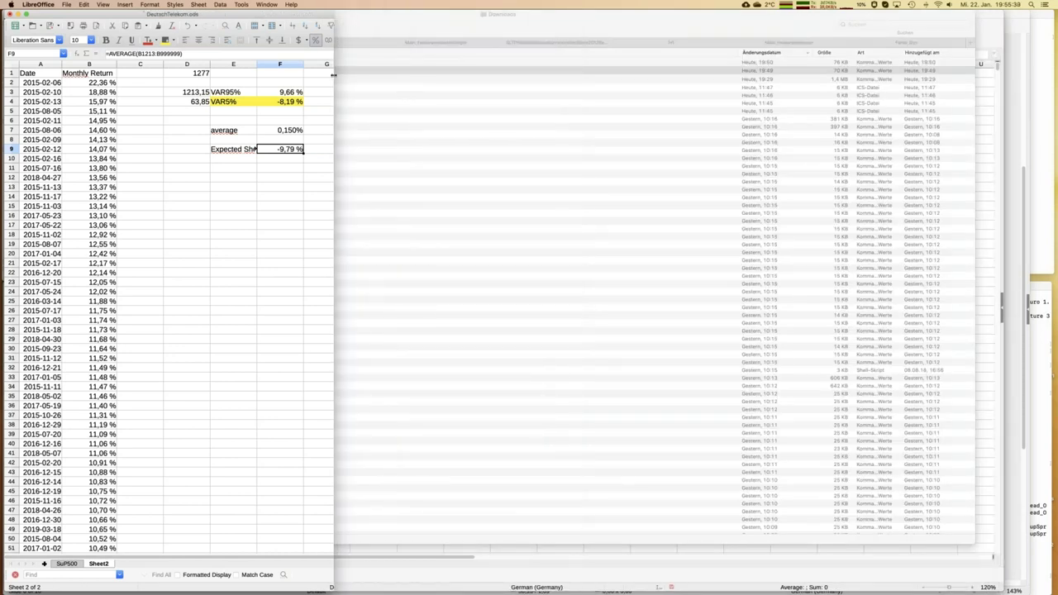
click(266, 4)
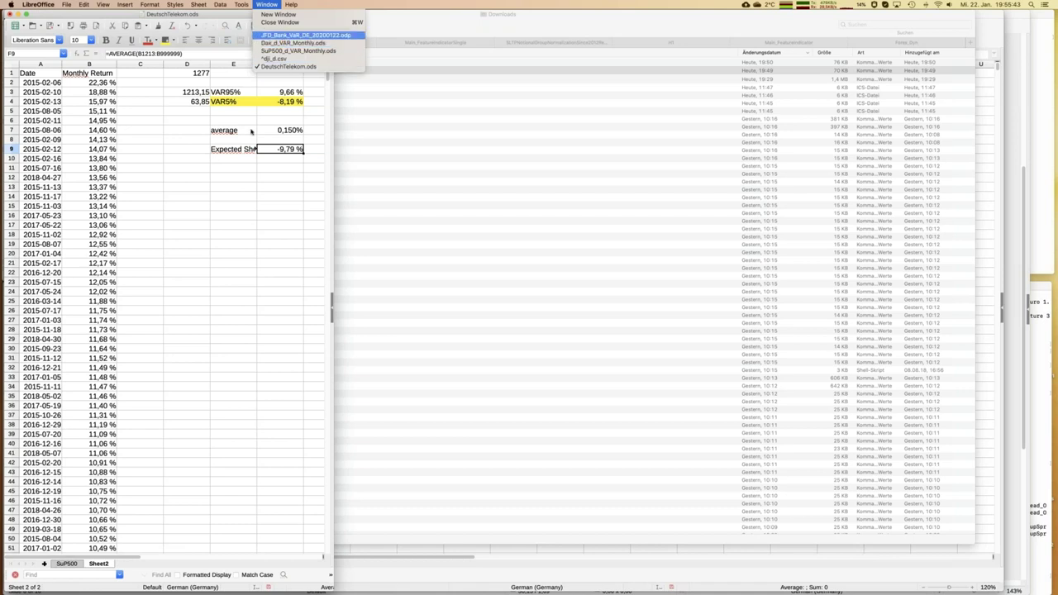
click(152, 245)
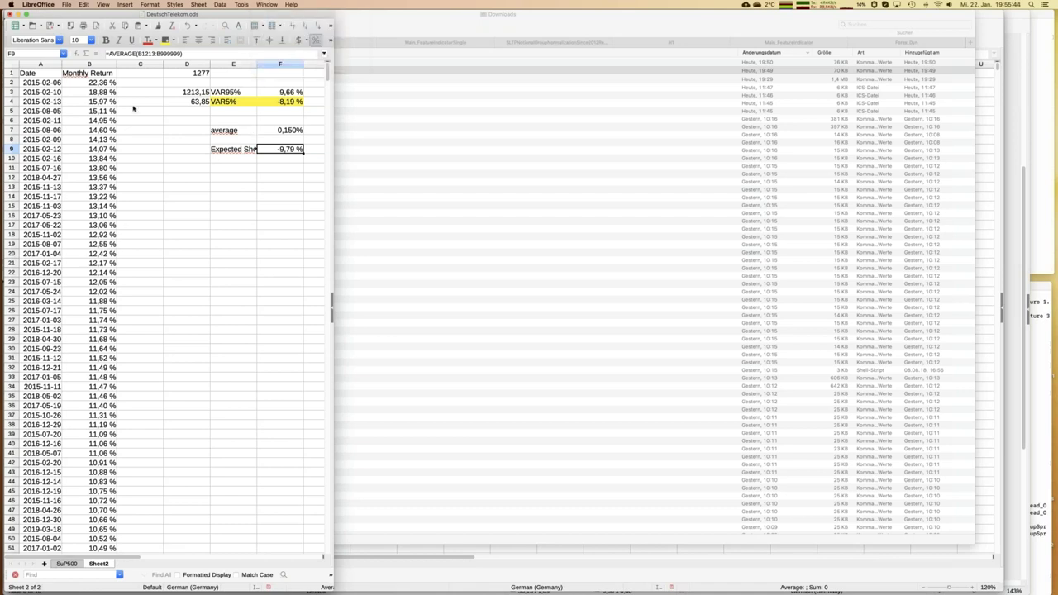
click(66, 4)
mouse_move(80, 38)
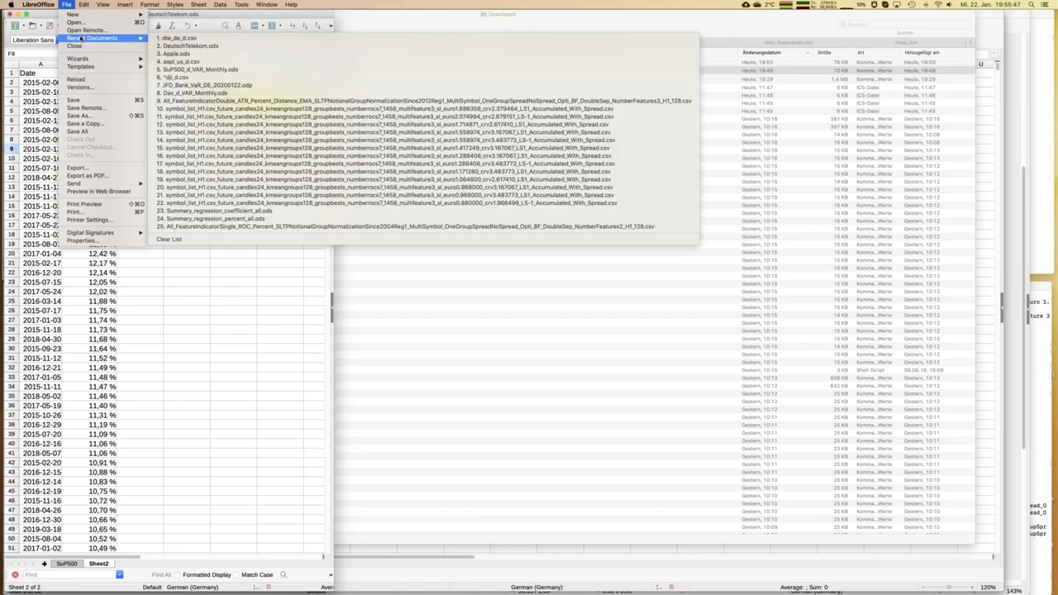
click(172, 53)
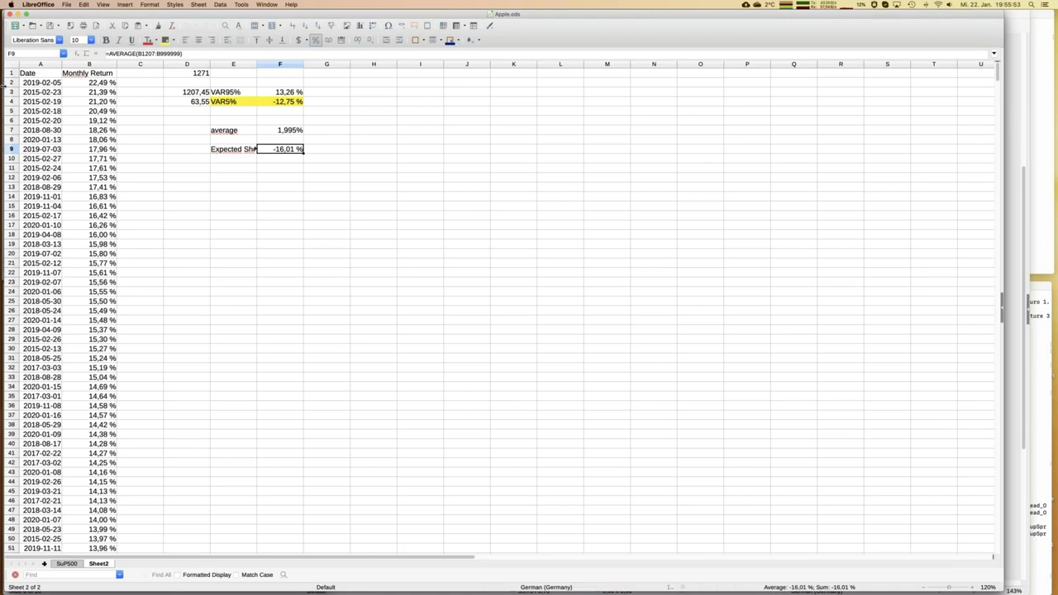
drag(277, 100, 330, 103)
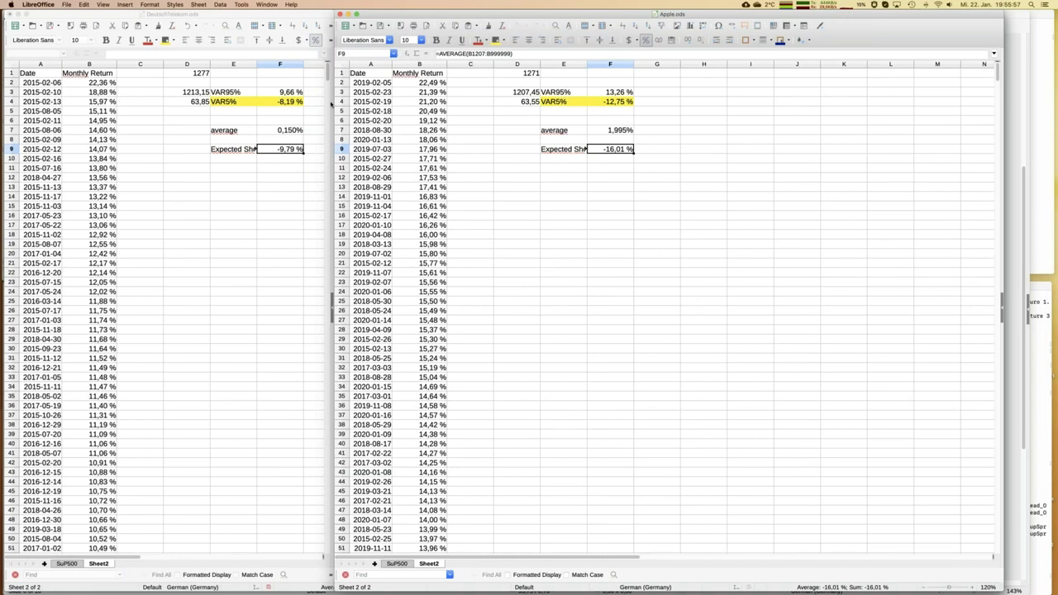
- Compare the VaR, average return and Expected Shortfall of Apple with those of Deutsche Telekom
click(486, 158)
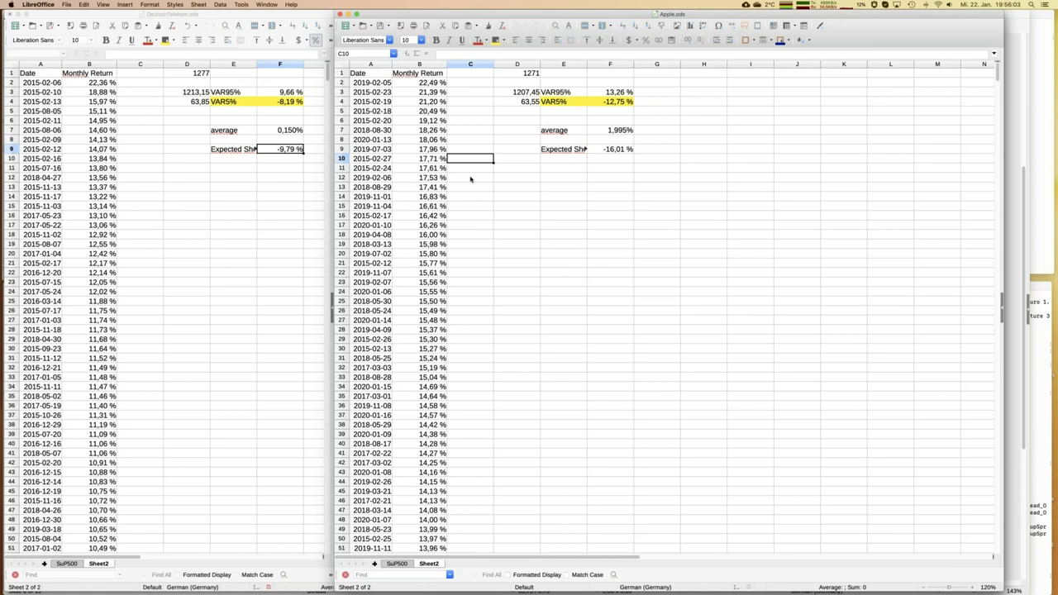
click(616, 133)
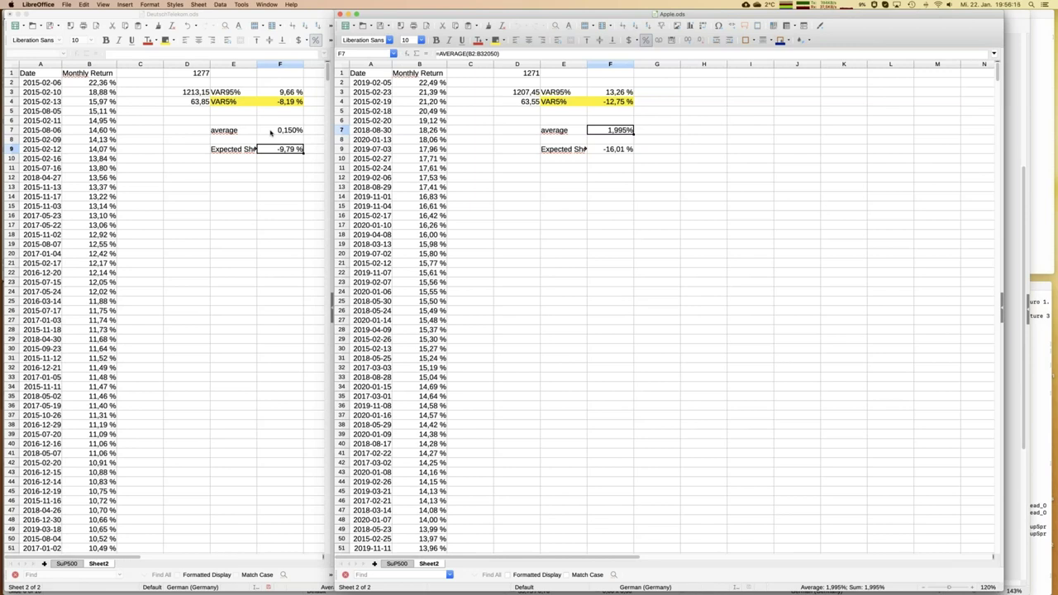
click(281, 101)
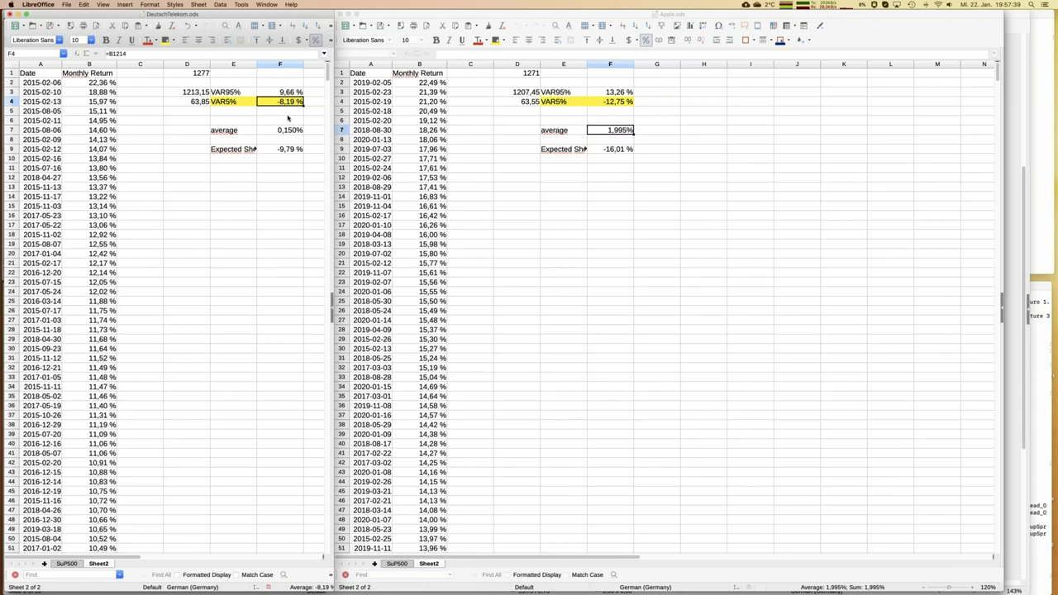
click(569, 196)
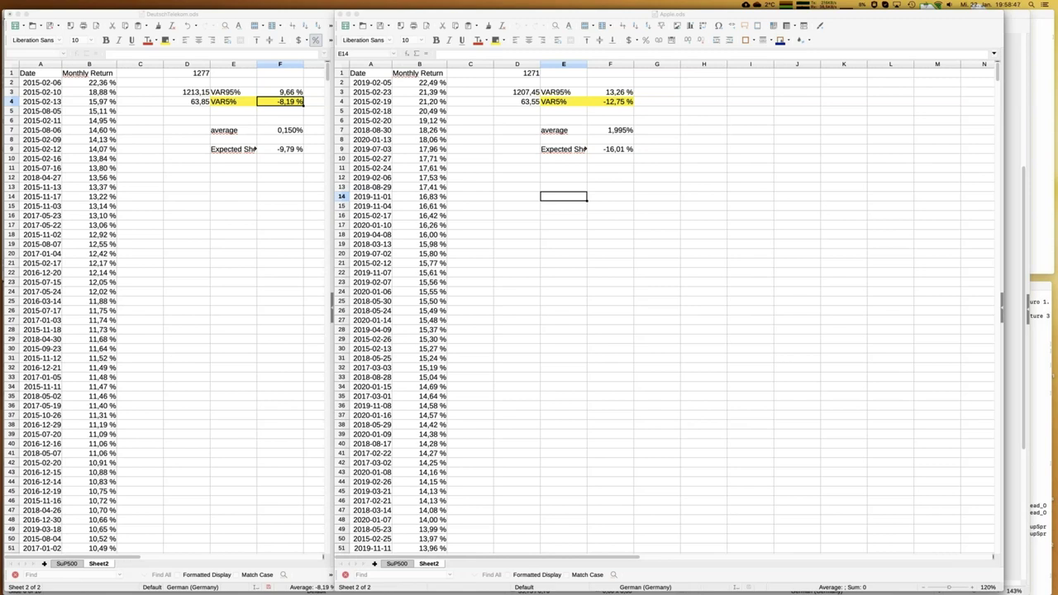
- Switch to Safari and view the top of Stooq's historical data page for Apple
mouse_move(2, 315)
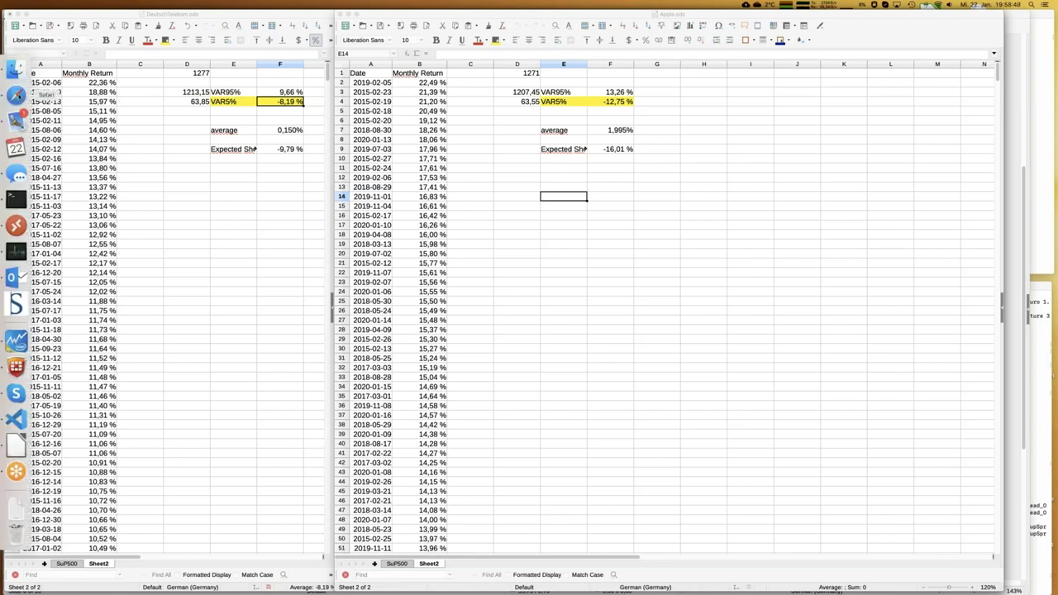
click(17, 95)
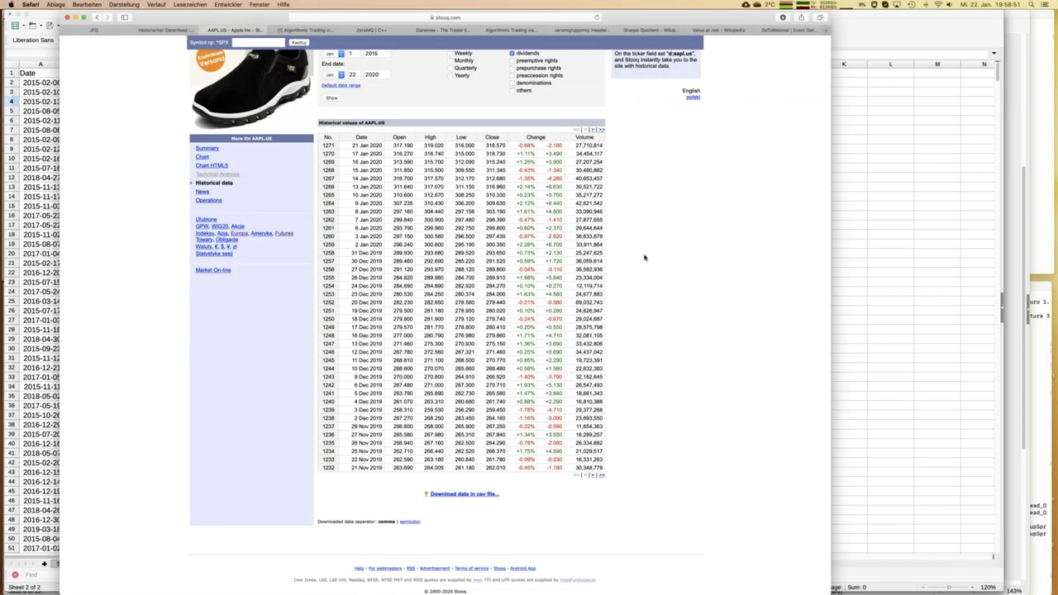
scroll(645, 258, up, 1)
scroll(645, 258, up, 3)
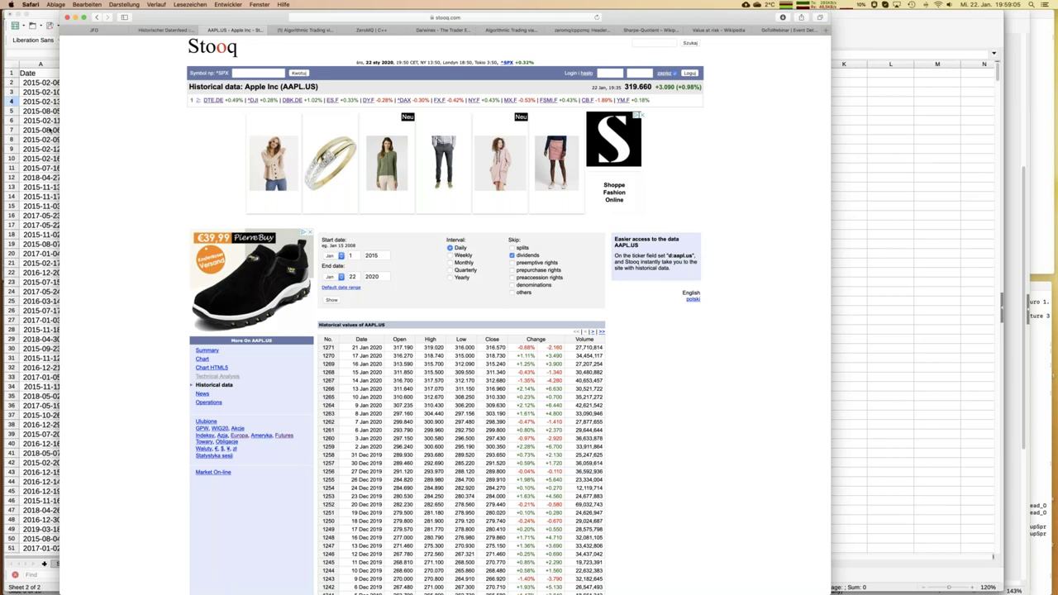
- Return to LibreOffice and bring DeutschTelekom.ods and Apple.ods back to the front side by side
click(49, 129)
mouse_move(8, 124)
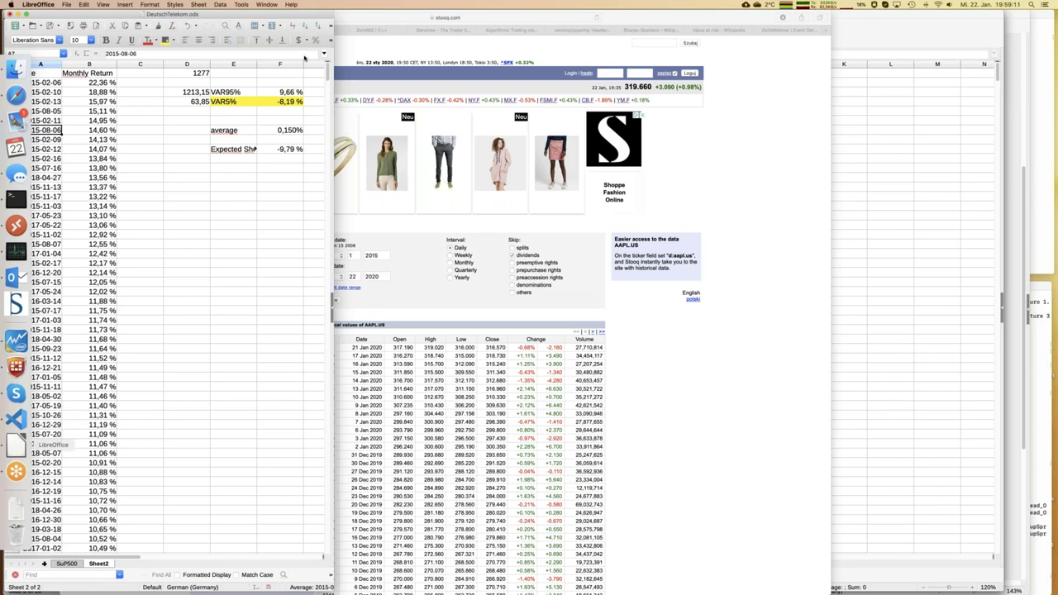
click(266, 5)
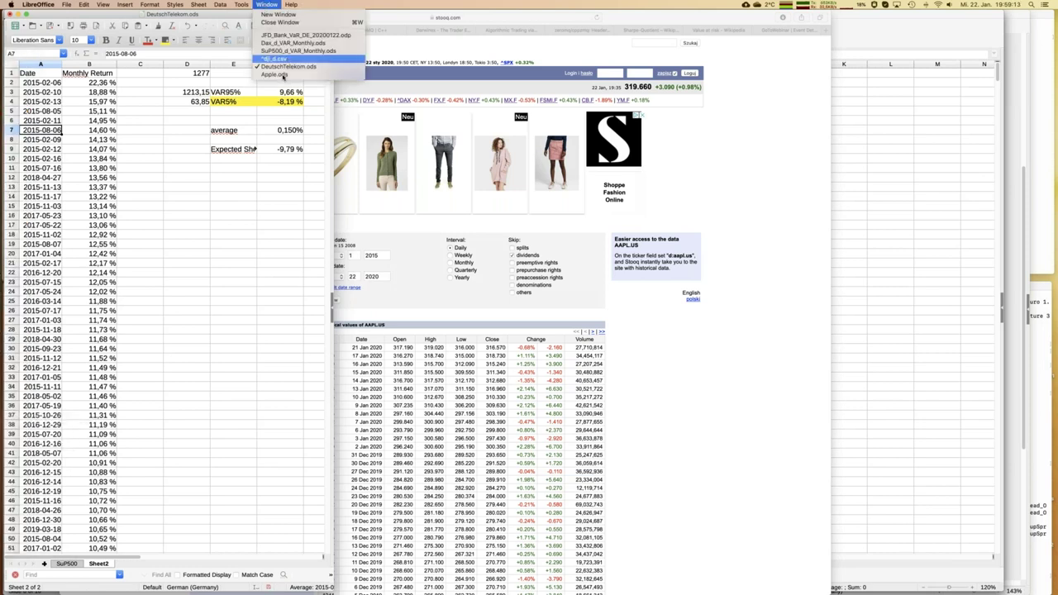
click(281, 75)
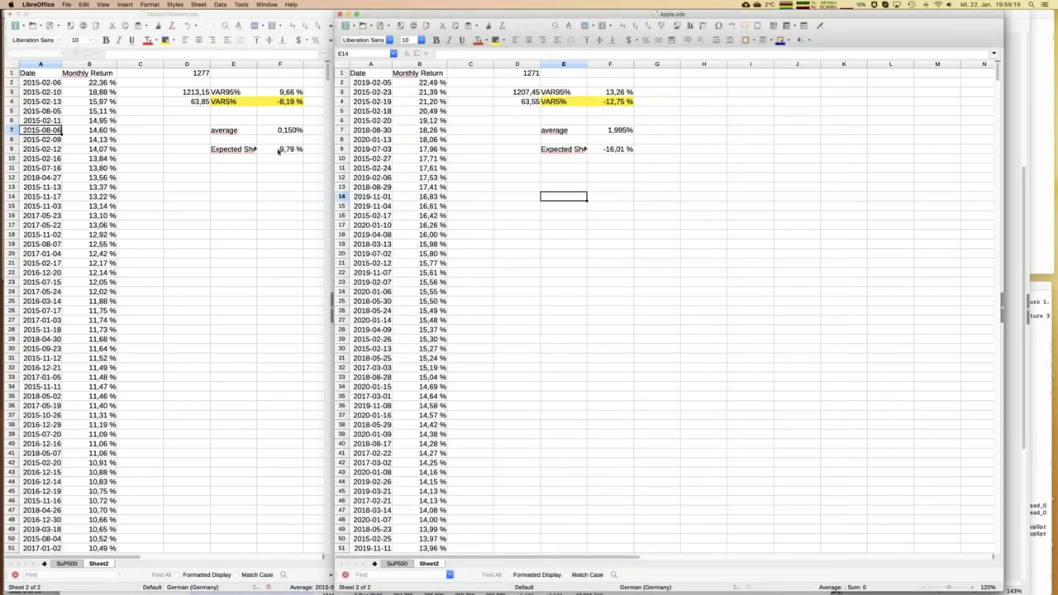
- Examine Deutsche Telekom's average monthly return in F7 against the Apple figure
click(280, 130)
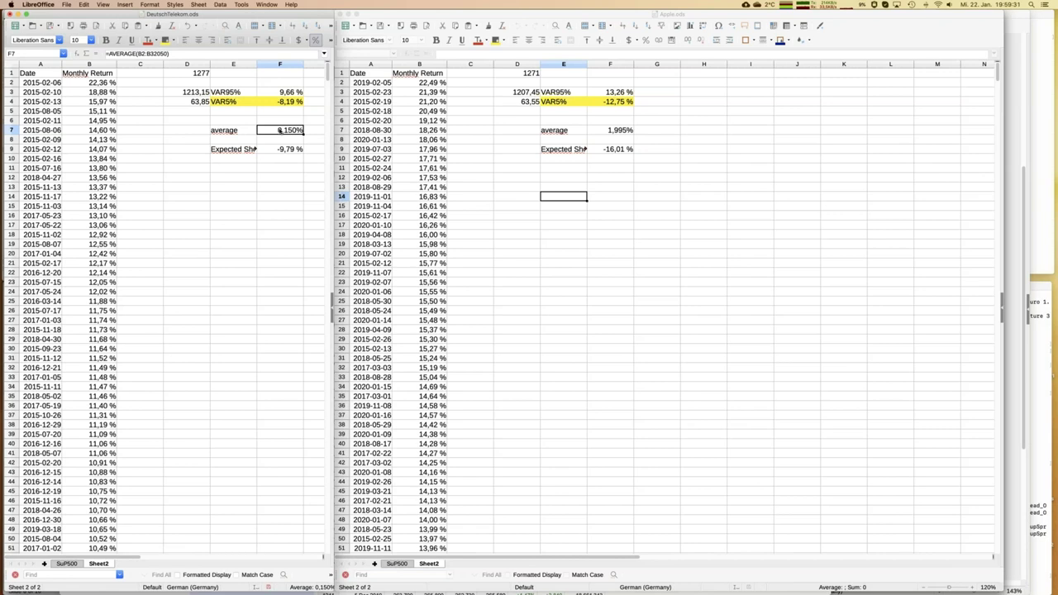
click(239, 130)
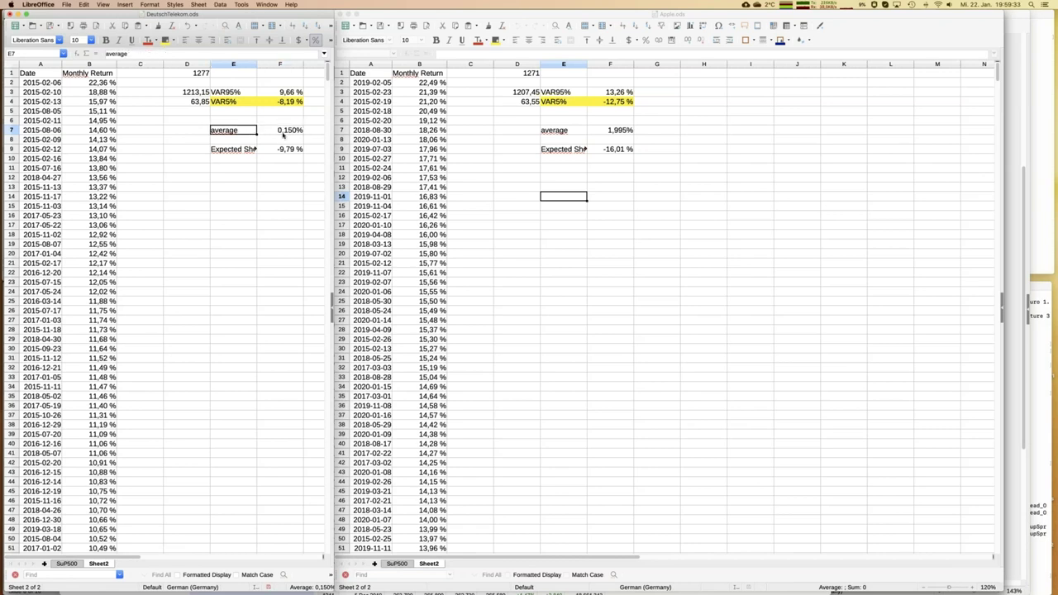
click(287, 132)
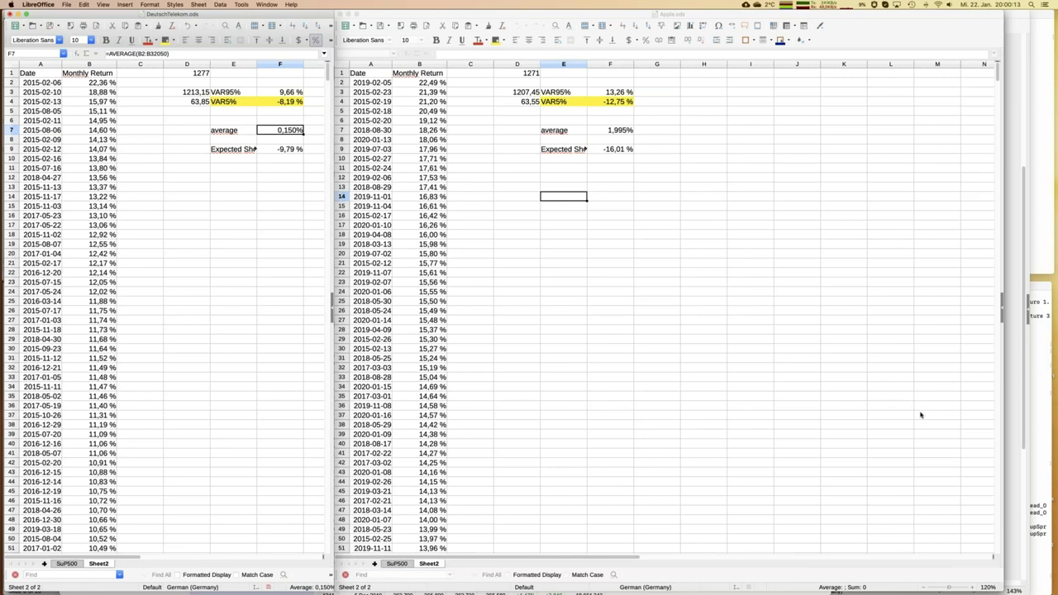
click(161, 225)
- Switch to the presentation JFD_Bank_VaR_DE_20200122.odp and show the summary on slide 7
mouse_move(4, 246)
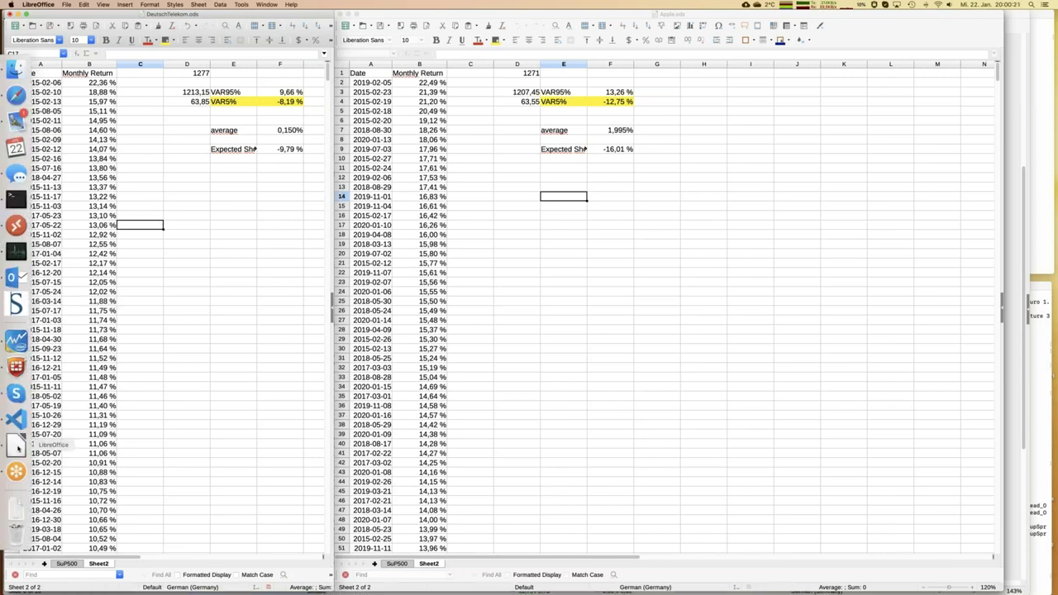
click(267, 4)
click(274, 37)
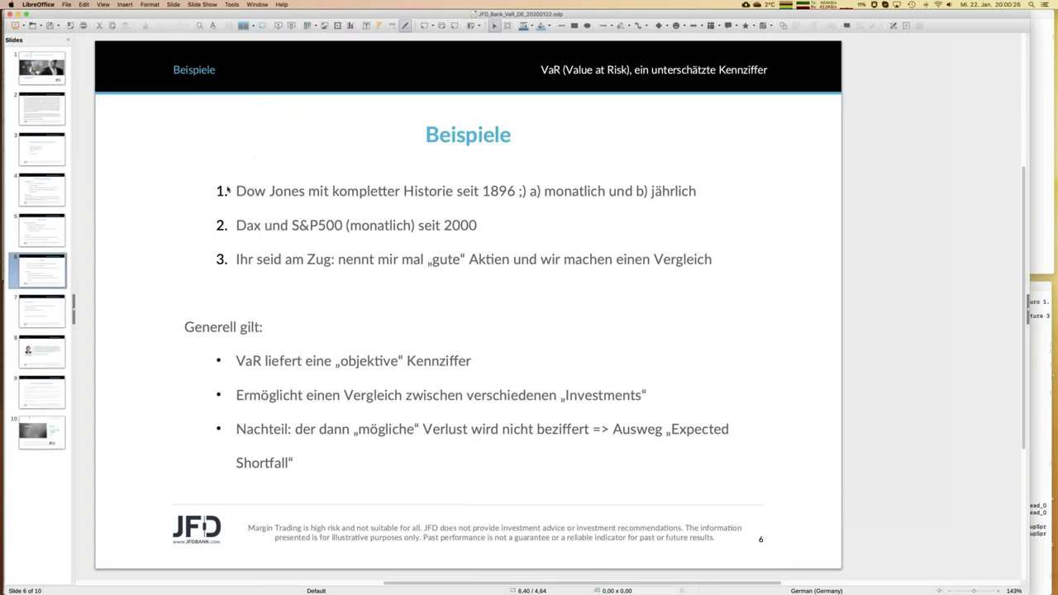
click(48, 313)
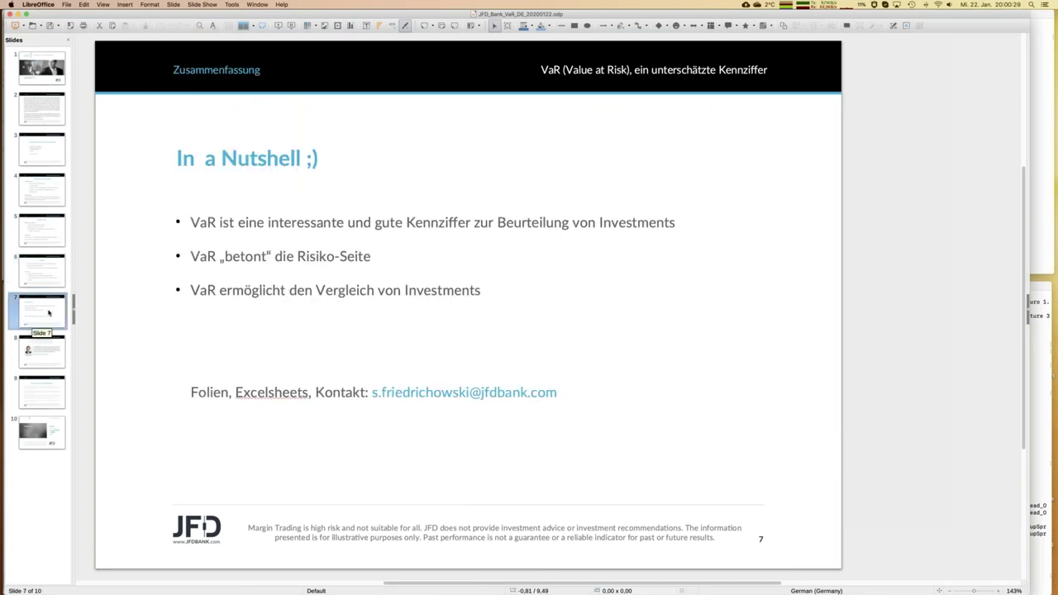